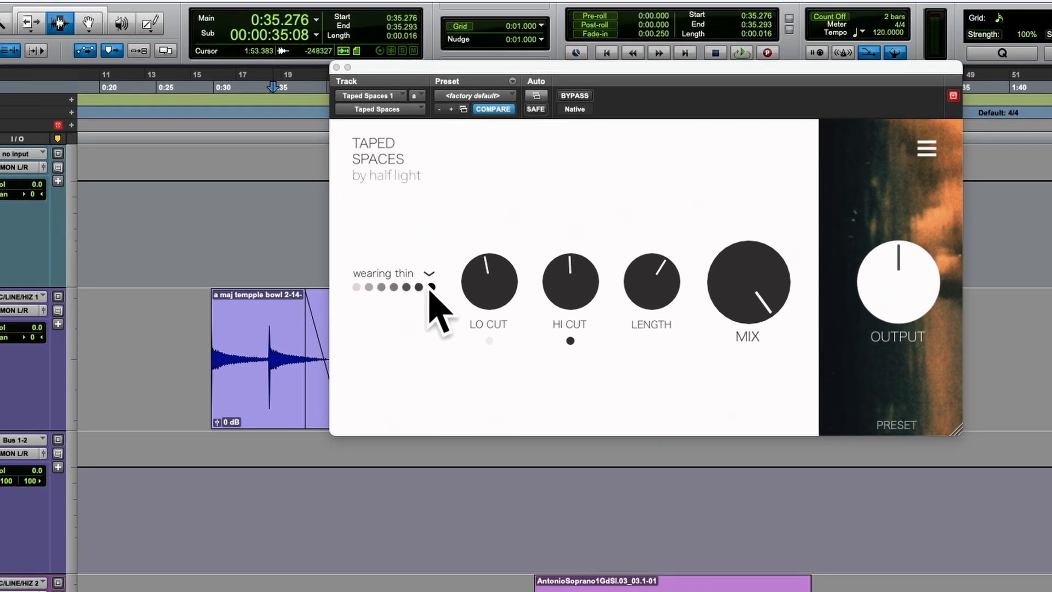
- Examine the Taped Spaces plug-in's list of spaces and its Lo Cut switch, Length and Mix controls
{"action": "left_click", "coordinate": [432, 277]}
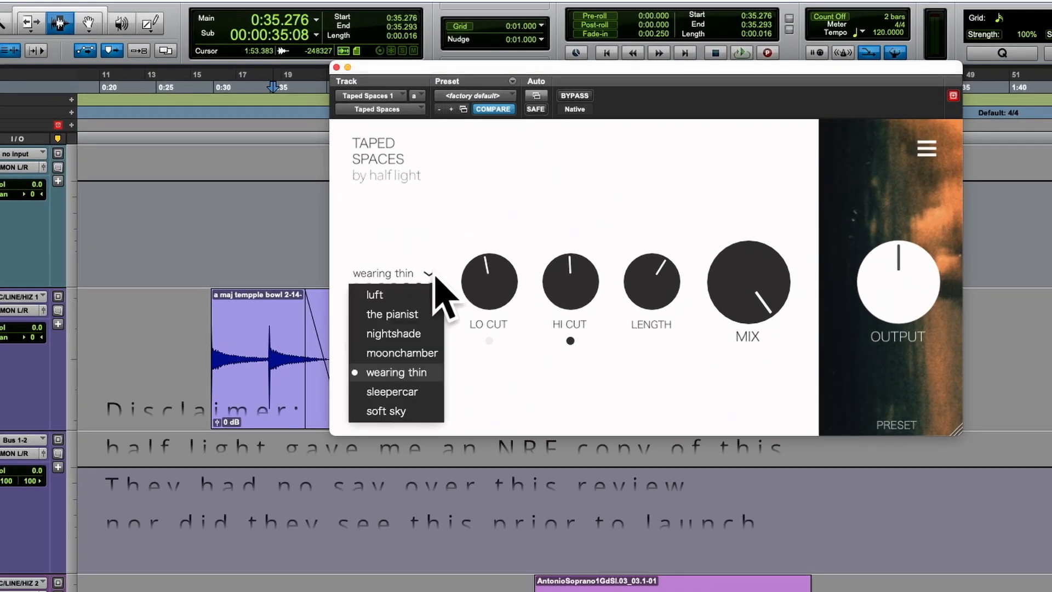
{"action": "left_click", "coordinate": [526, 160]}
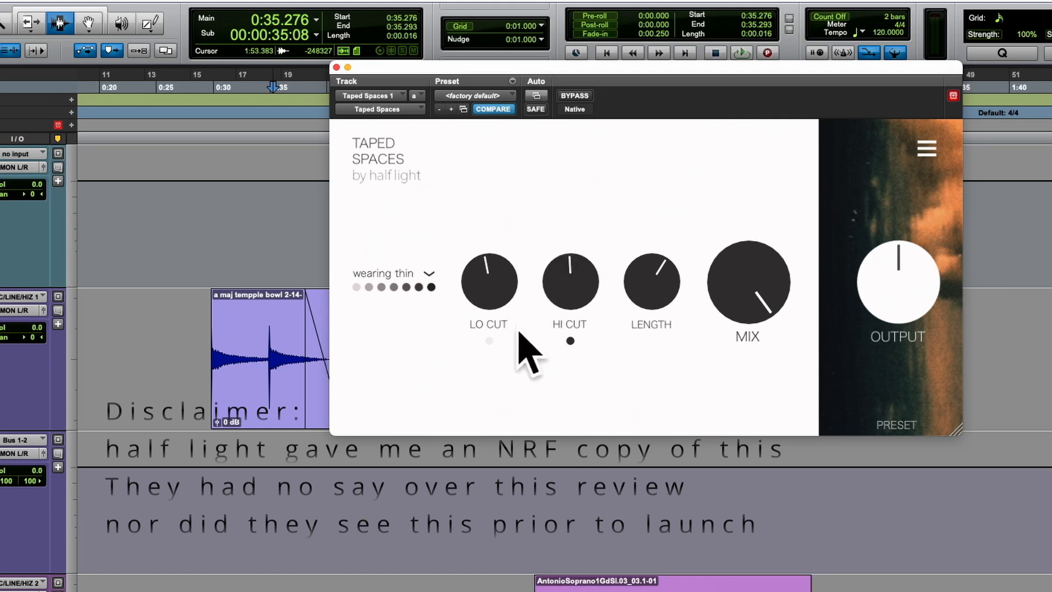
{"action": "left_click", "coordinate": [489, 342]}
{"action": "mouse_move", "coordinate": [503, 294]}
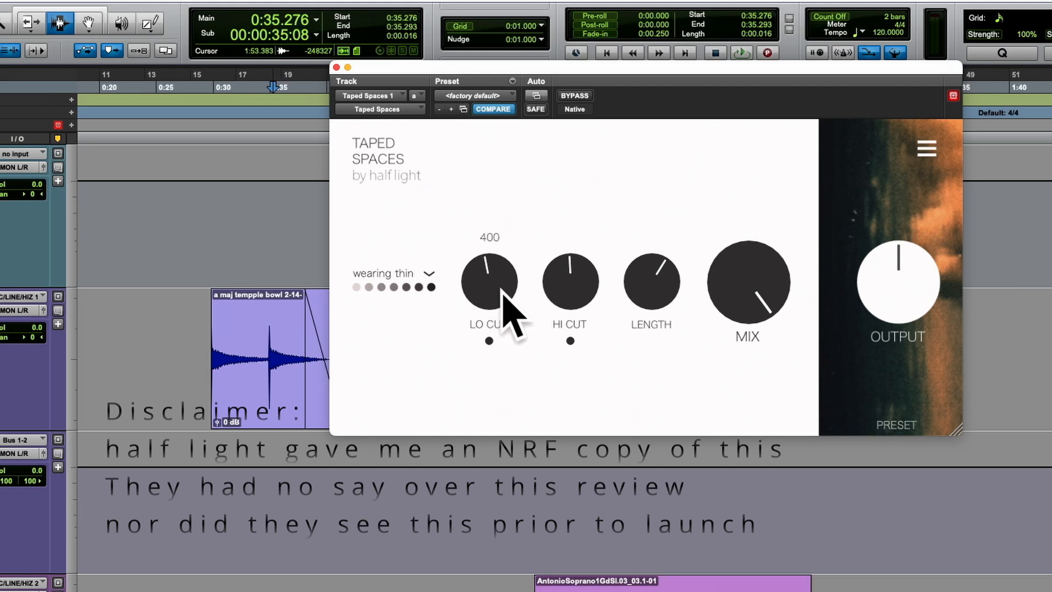
{"action": "left_click", "coordinate": [490, 341]}
{"action": "mouse_move", "coordinate": [655, 282]}
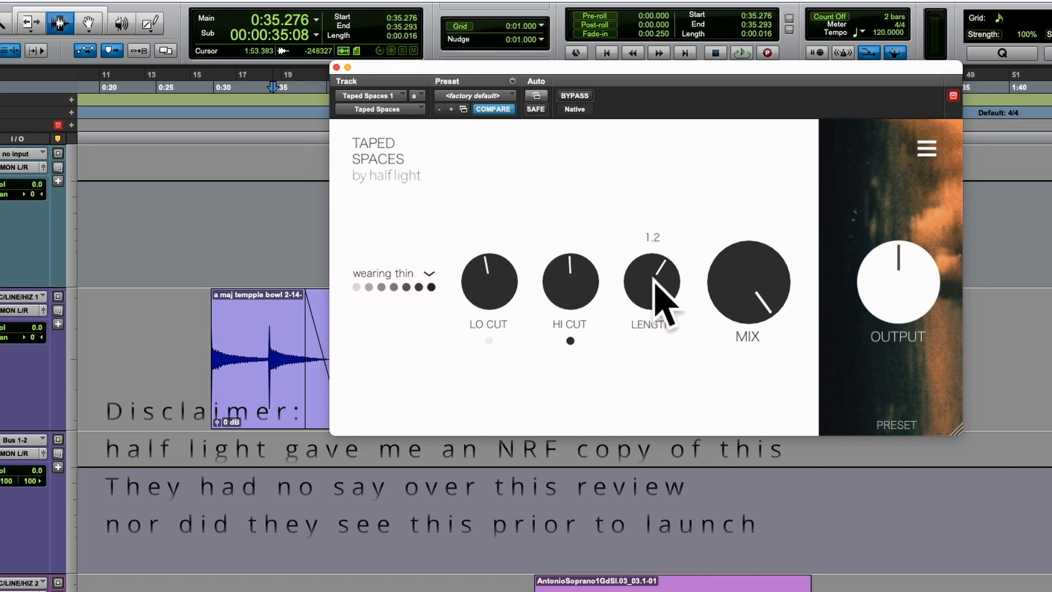
{"action": "mouse_move", "coordinate": [727, 267]}
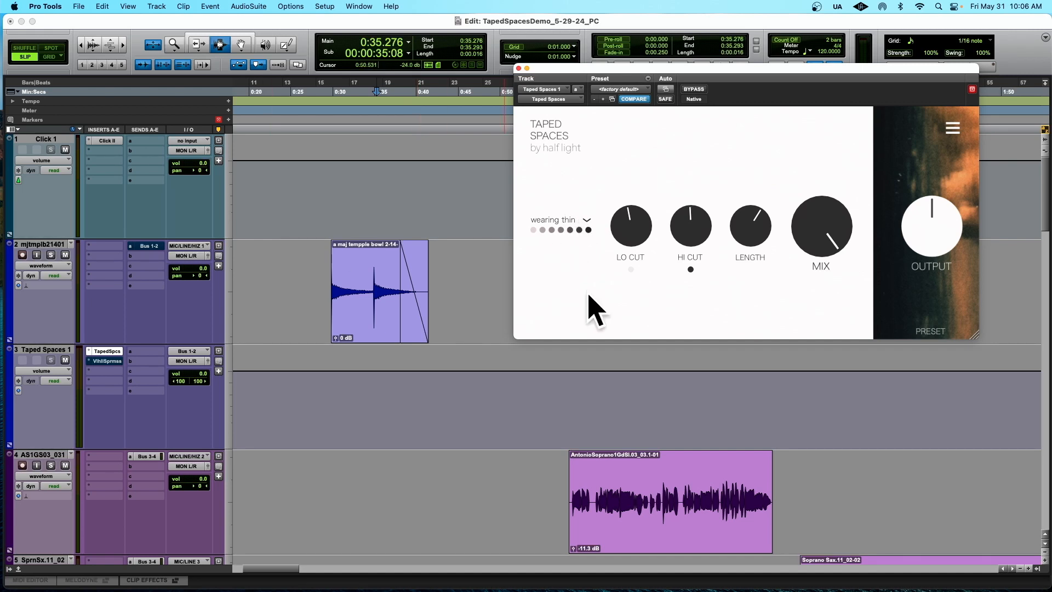
{"action": "left_click", "coordinate": [588, 220]}
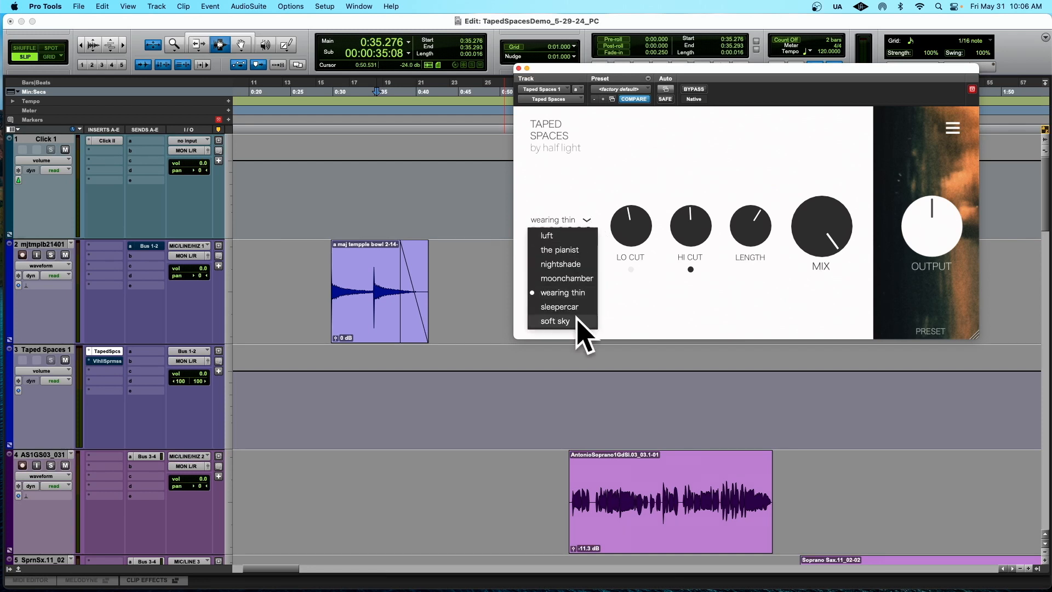
{"action": "left_click", "coordinate": [618, 328]}
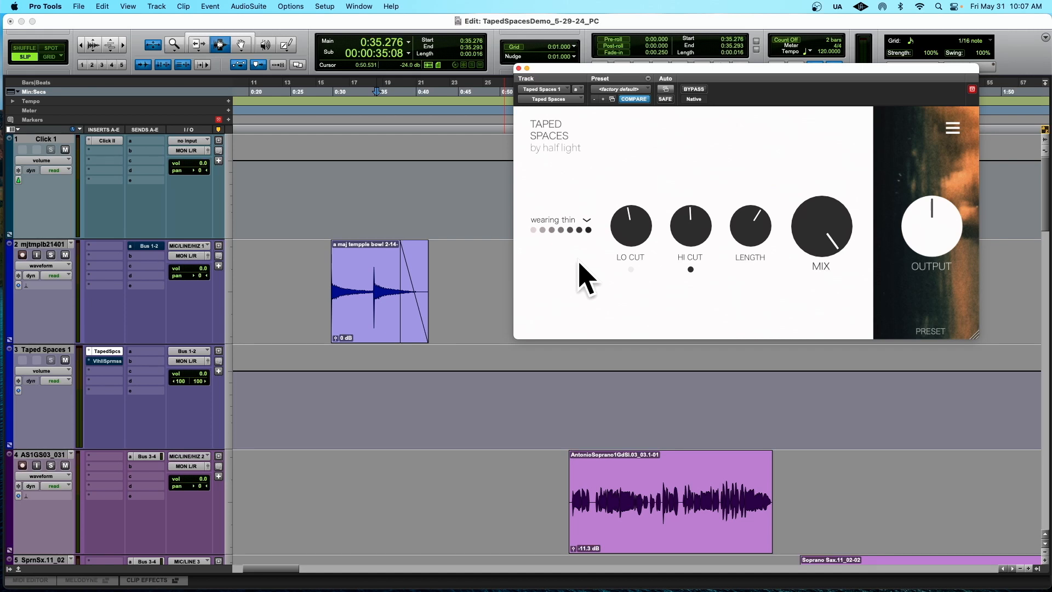
- Select the temple bowl clip and play it dry, stopping after it has sounded
{"action": "left_click", "coordinate": [378, 307]}
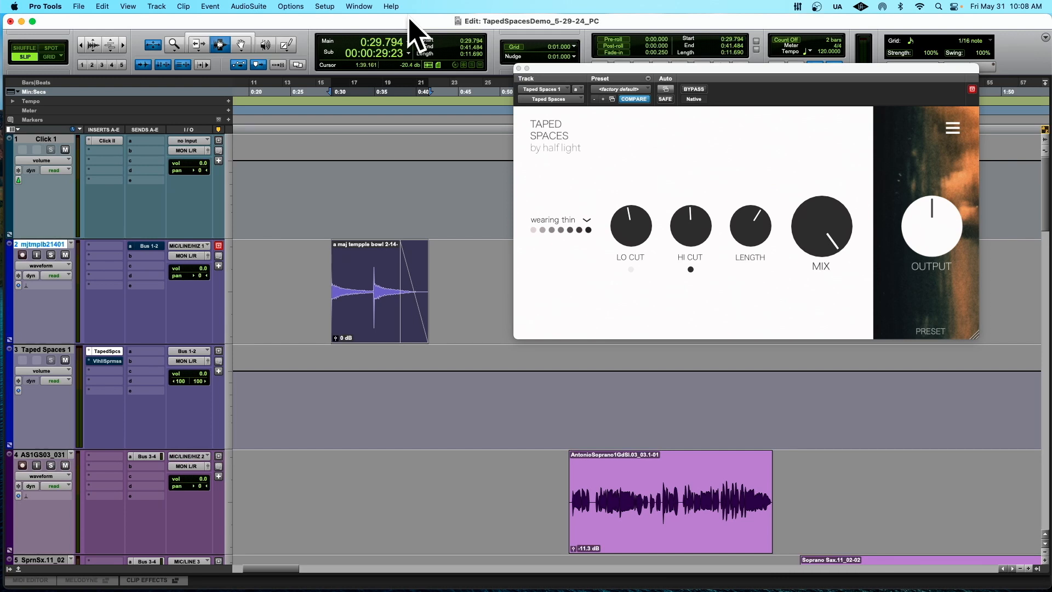
{"action": "key", "text": "space"}
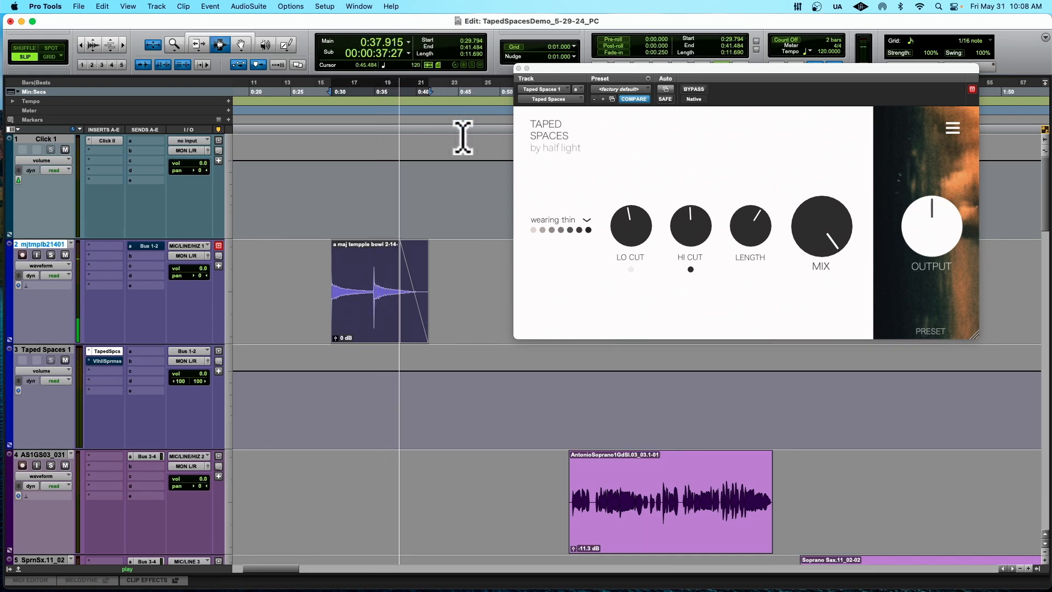
{"action": "key", "text": "space"}
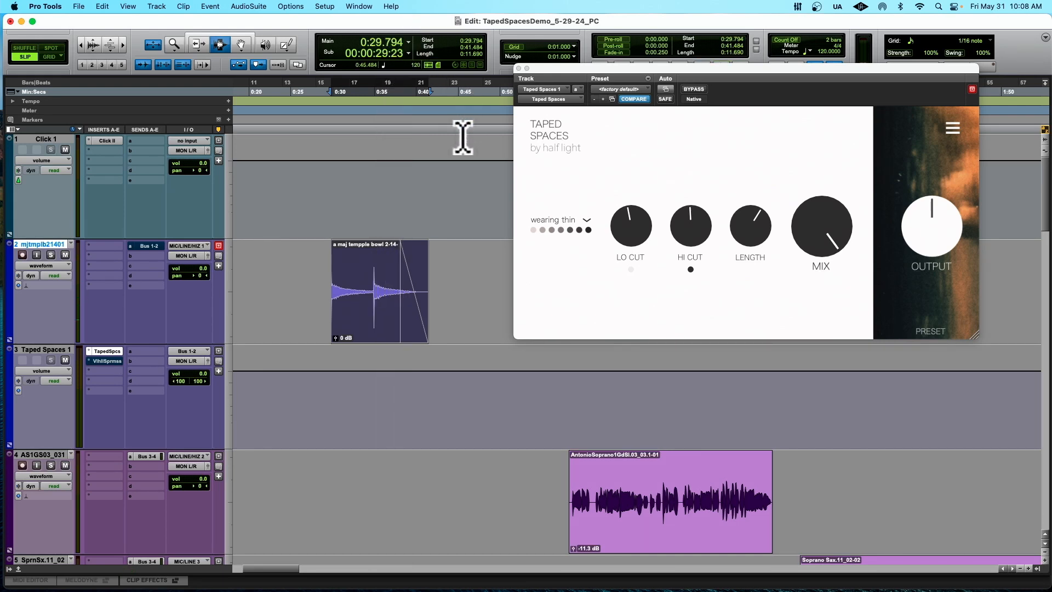
- Unmute and open the temple bowl track's Bus 1-2 send, and play the clip from its start through Taped Spaces
{"action": "left_click", "coordinate": [587, 222]}
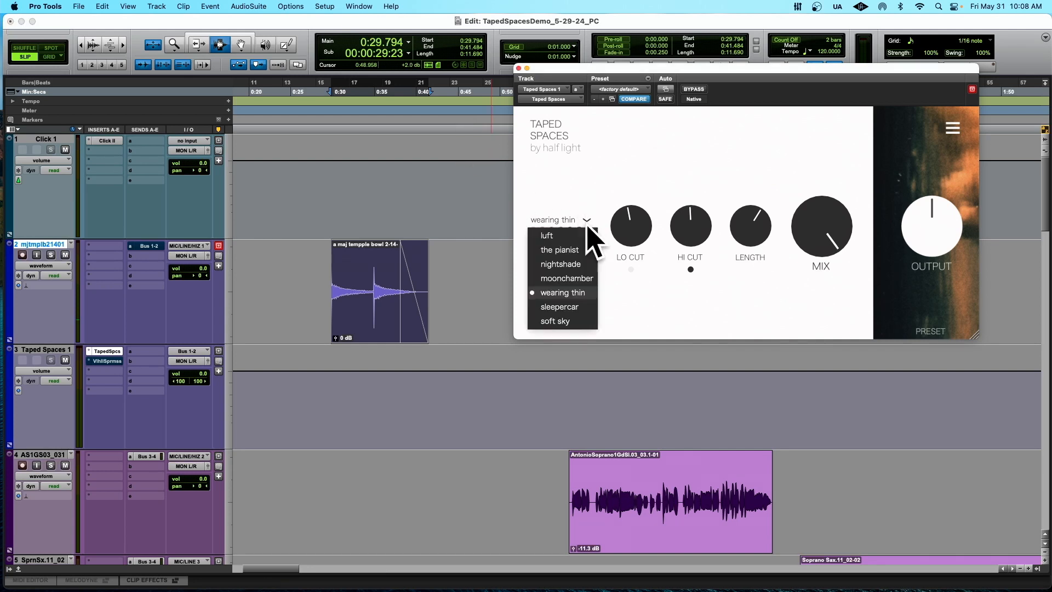
{"action": "left_click", "coordinate": [149, 248]}
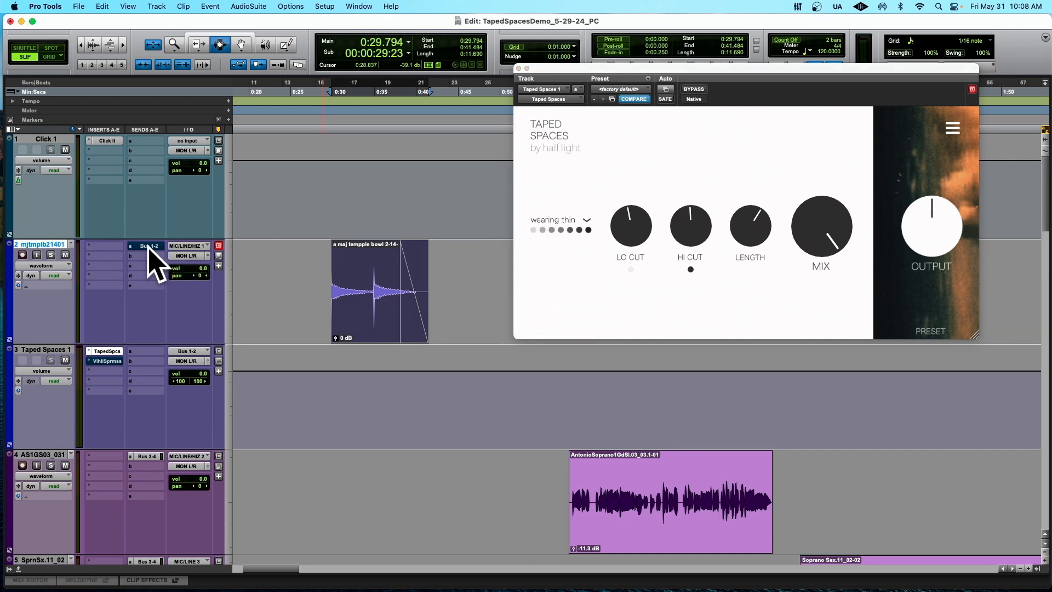
{"action": "left_click", "coordinate": [149, 247]}
{"action": "left_click", "coordinate": [331, 276]}
{"action": "key", "text": "space"}
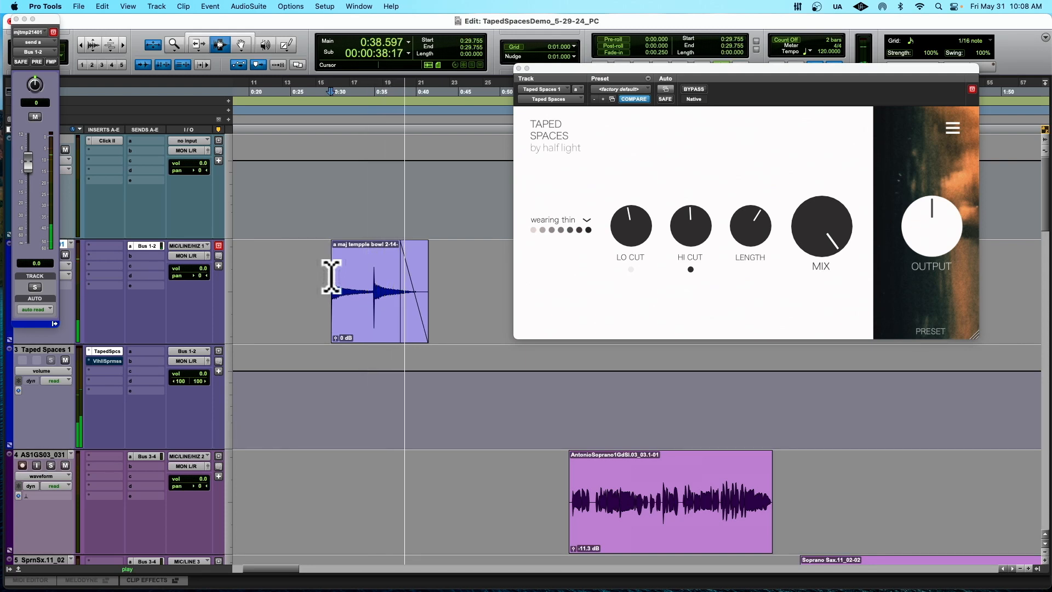
{"action": "key", "text": "space"}
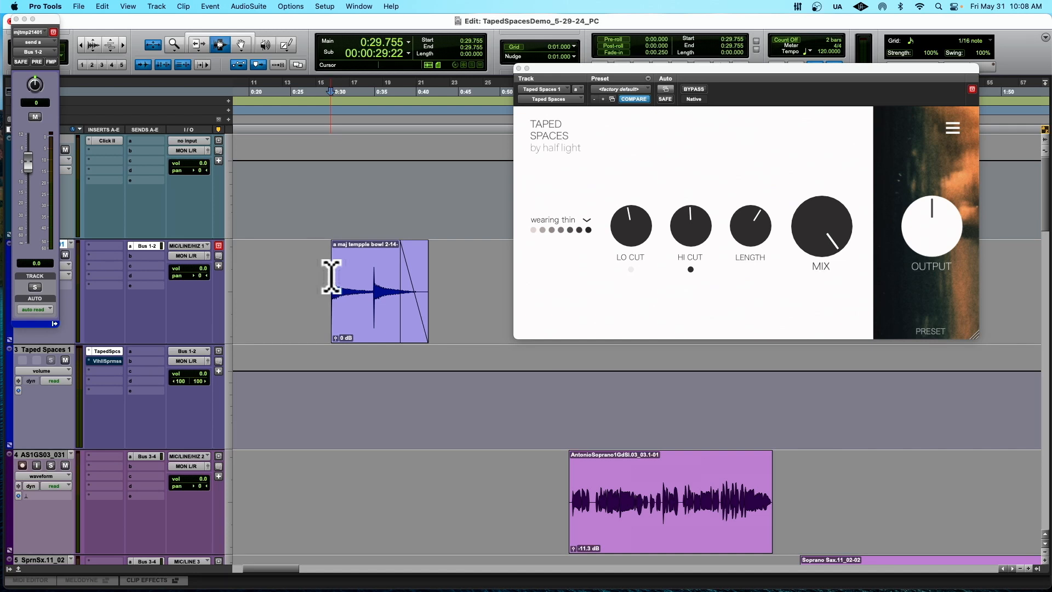
- Take ValhallaSupermassive on the Taped Spaces 1 track out of bypass and play the temple bowl clip from just before its start
{"action": "scroll", "coordinate": [331, 279], "scroll_direction": "left", "scroll_amount": 3}
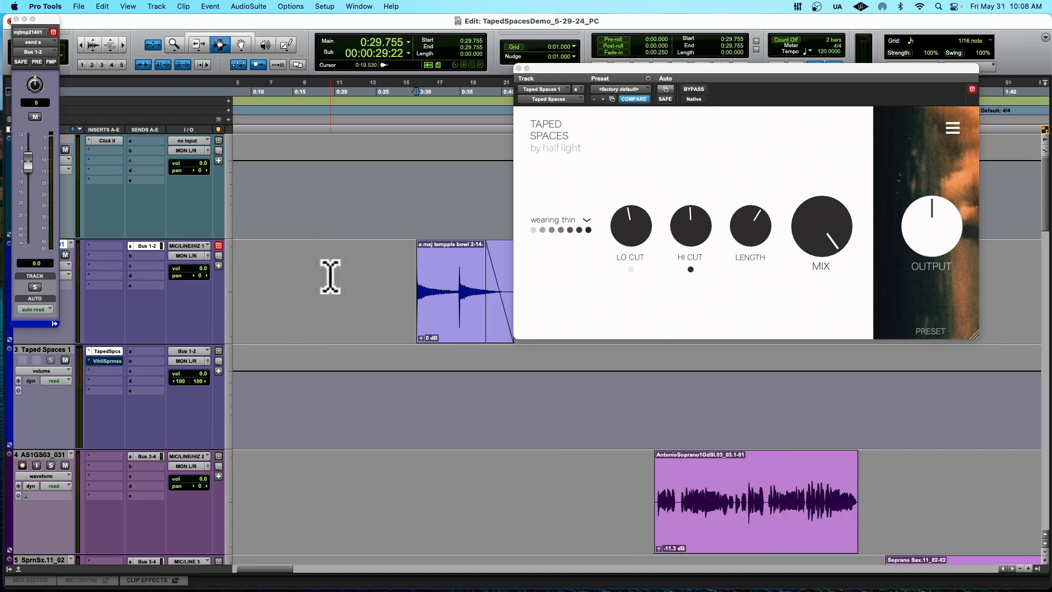
{"action": "left_click", "coordinate": [108, 362]}
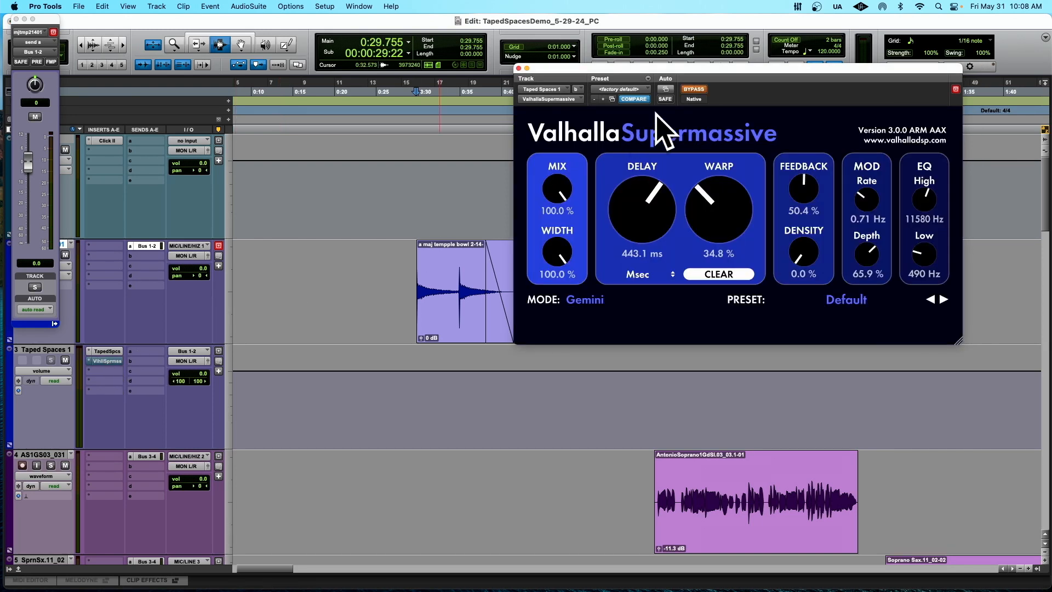
{"action": "left_click", "coordinate": [693, 89]}
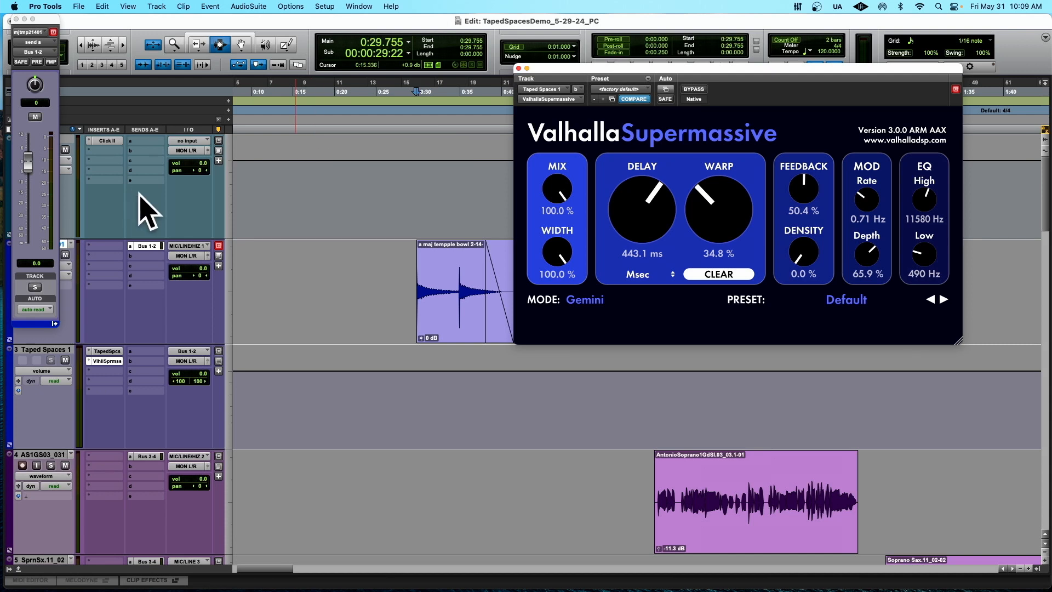
{"action": "scroll", "coordinate": [384, 226], "scroll_direction": "right", "scroll_amount": 3}
{"action": "scroll", "coordinate": [388, 226], "scroll_direction": "right", "scroll_amount": 3}
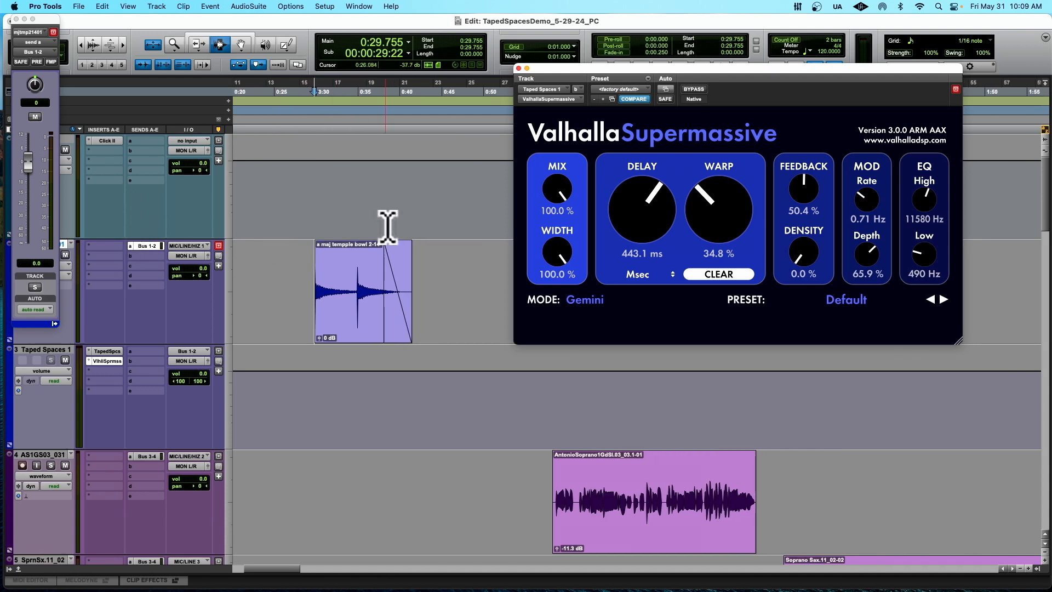
{"action": "left_click", "coordinate": [308, 262]}
{"action": "key", "text": "space"}
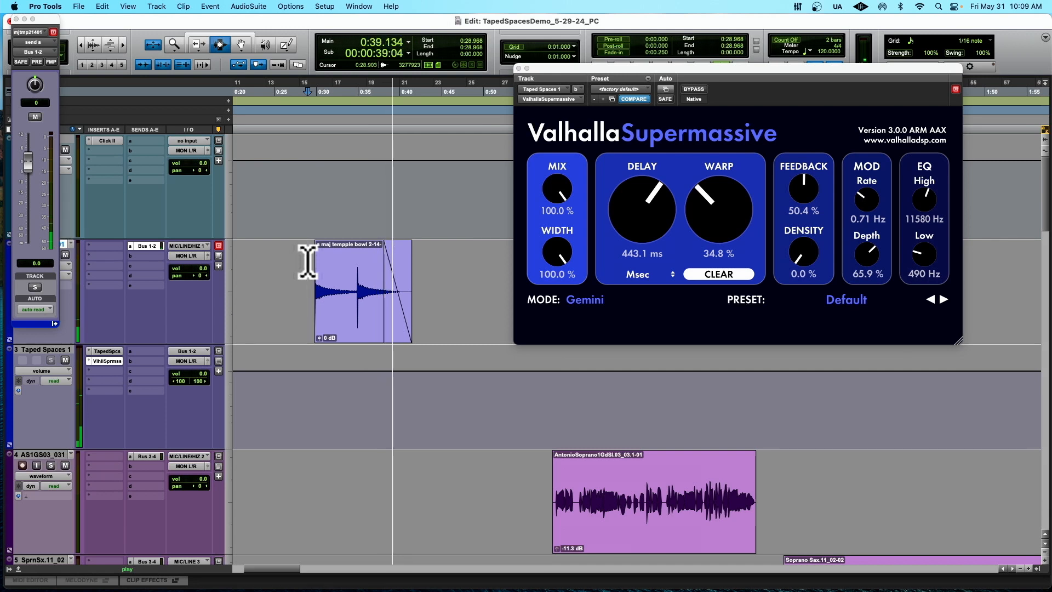
{"action": "key", "text": "space"}
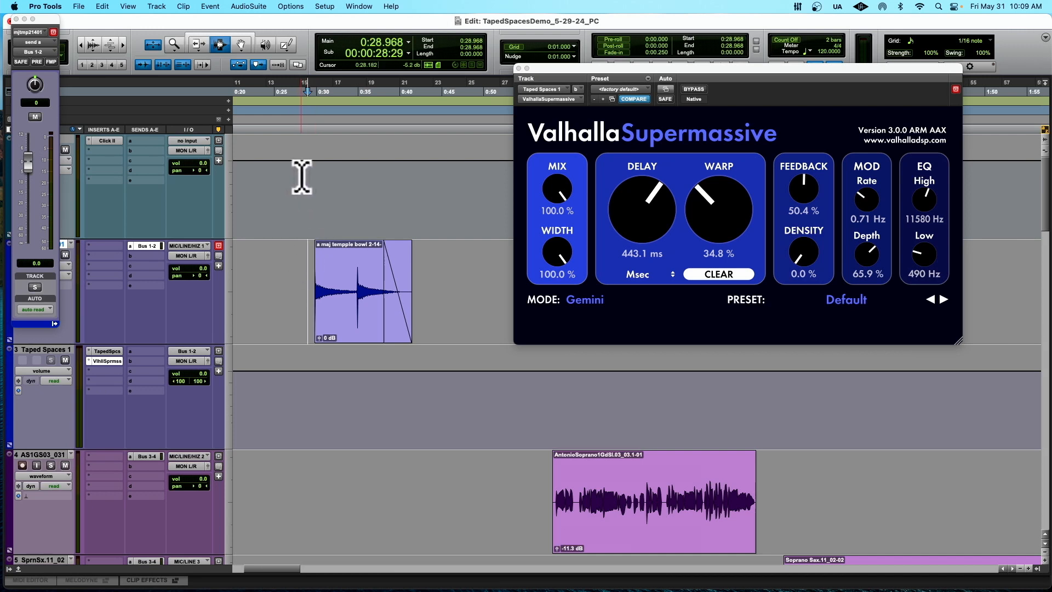
- Set the temple bowl track's Bus 1-2 send to pre-fader and mute the track
{"action": "left_click", "coordinate": [39, 62]}
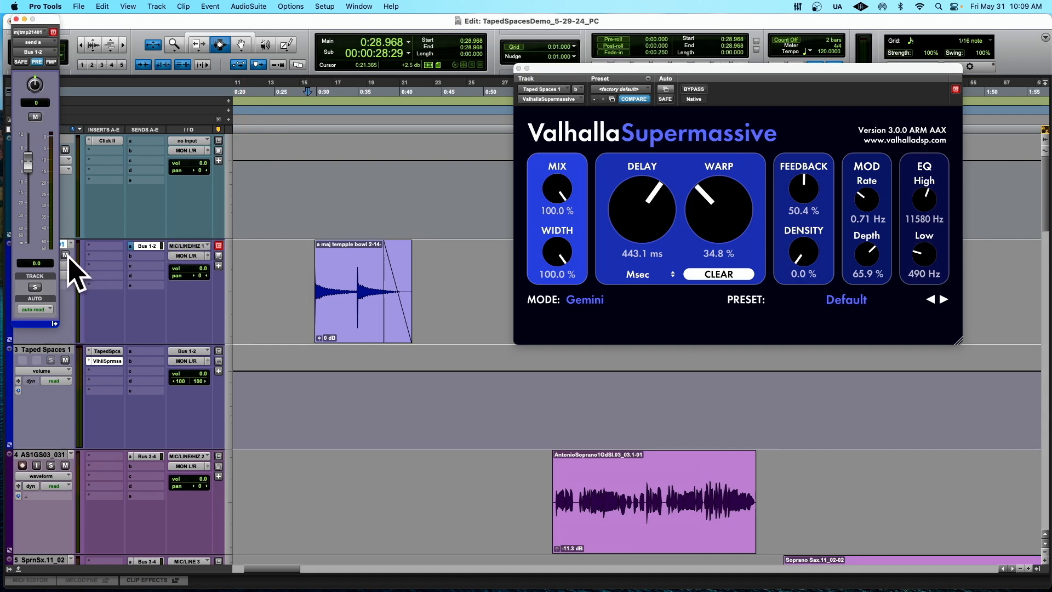
{"action": "left_click", "coordinate": [67, 255]}
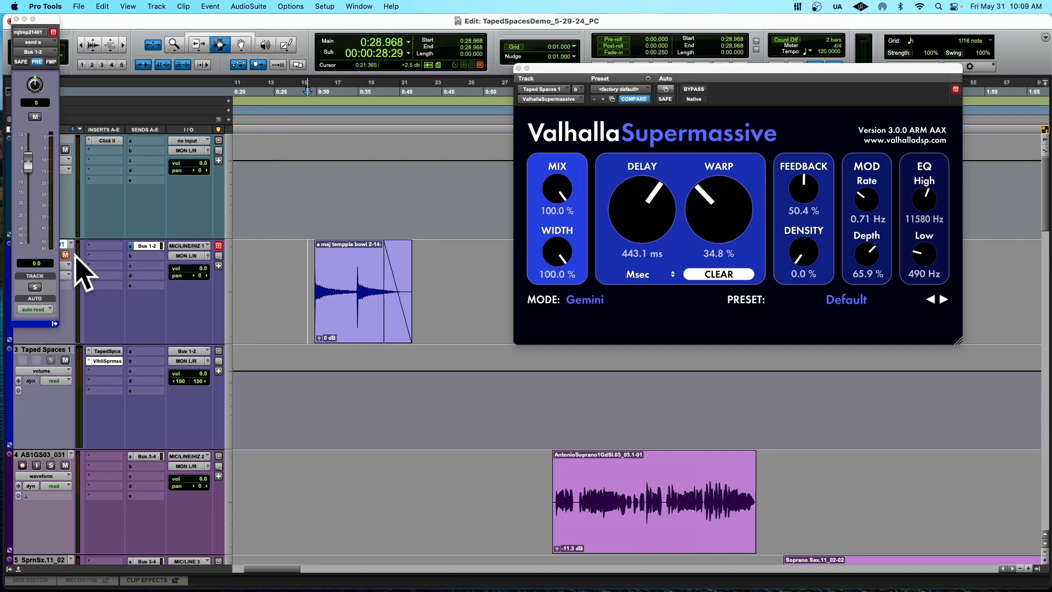
- Compare the wet-only temple bowl sound by playing the clip with ValhallaSupermassive bypassed and again with it active
{"action": "left_click", "coordinate": [103, 363], "text": "super"}
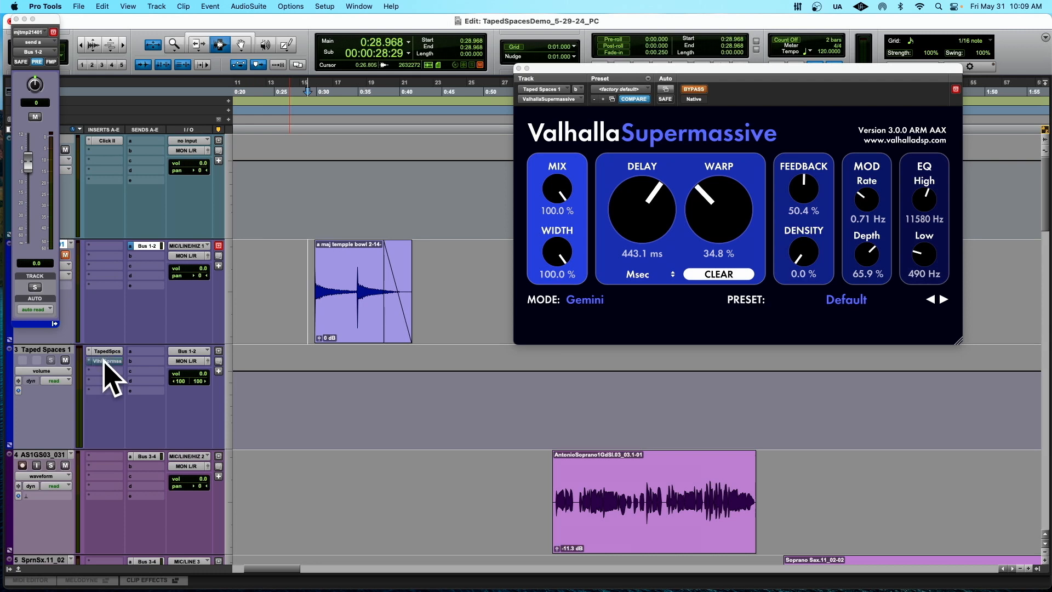
{"action": "left_click", "coordinate": [313, 281]}
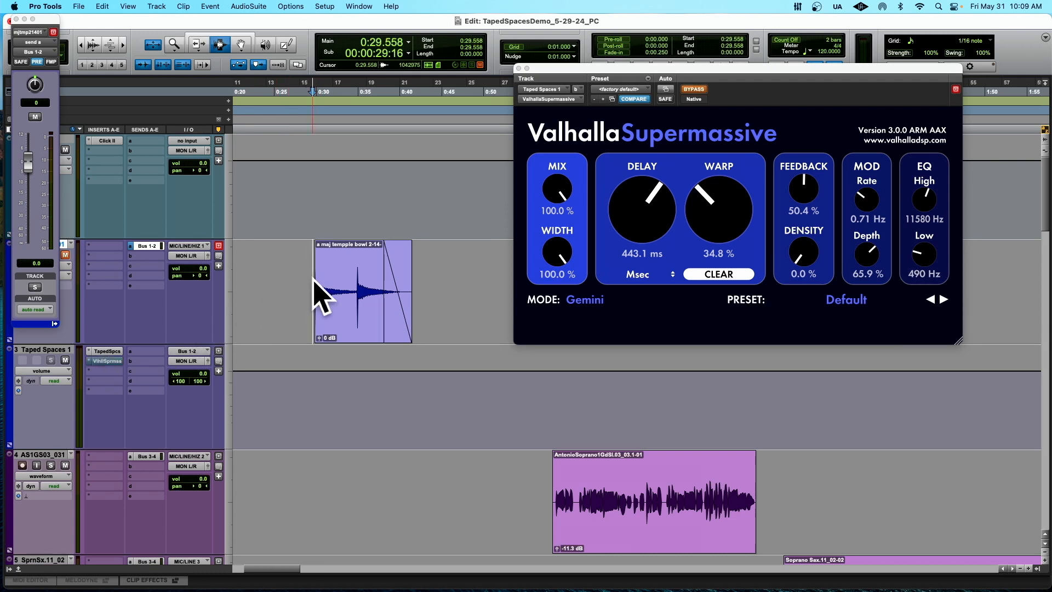
{"action": "key", "text": "space"}
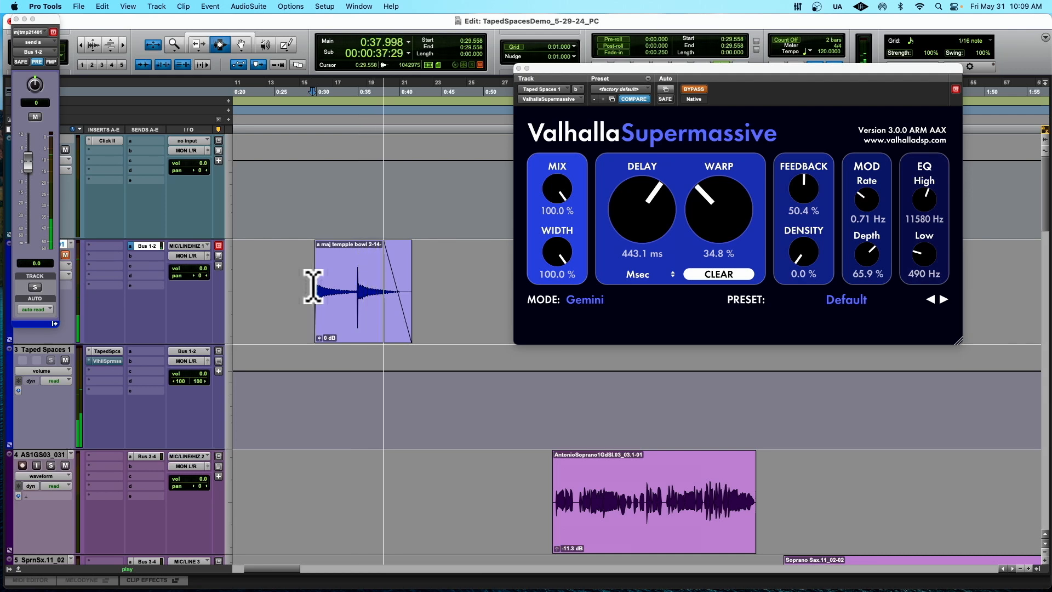
{"action": "key", "text": "space"}
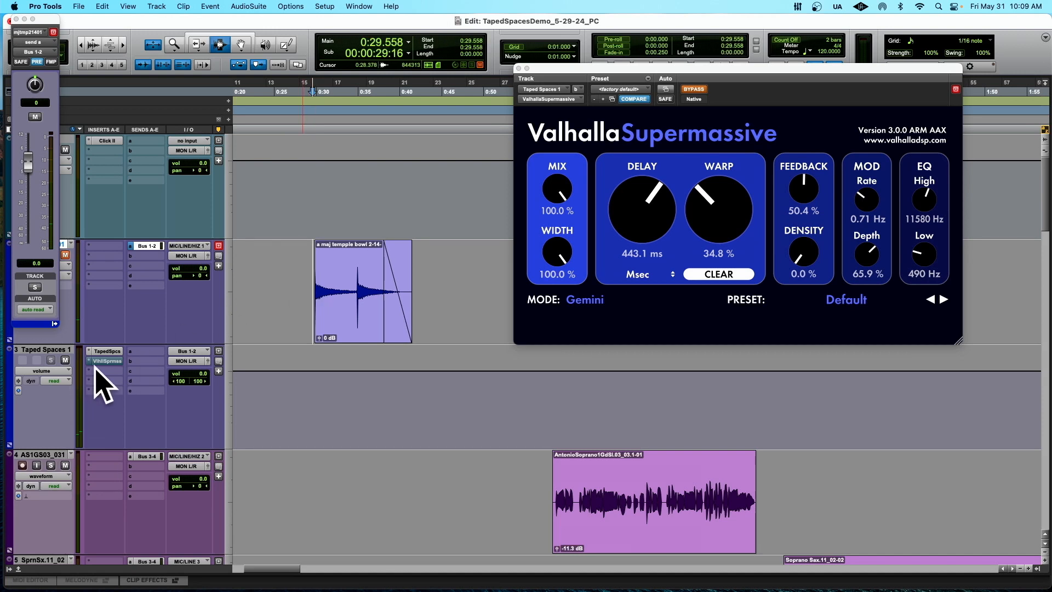
{"action": "key", "text": "space"}
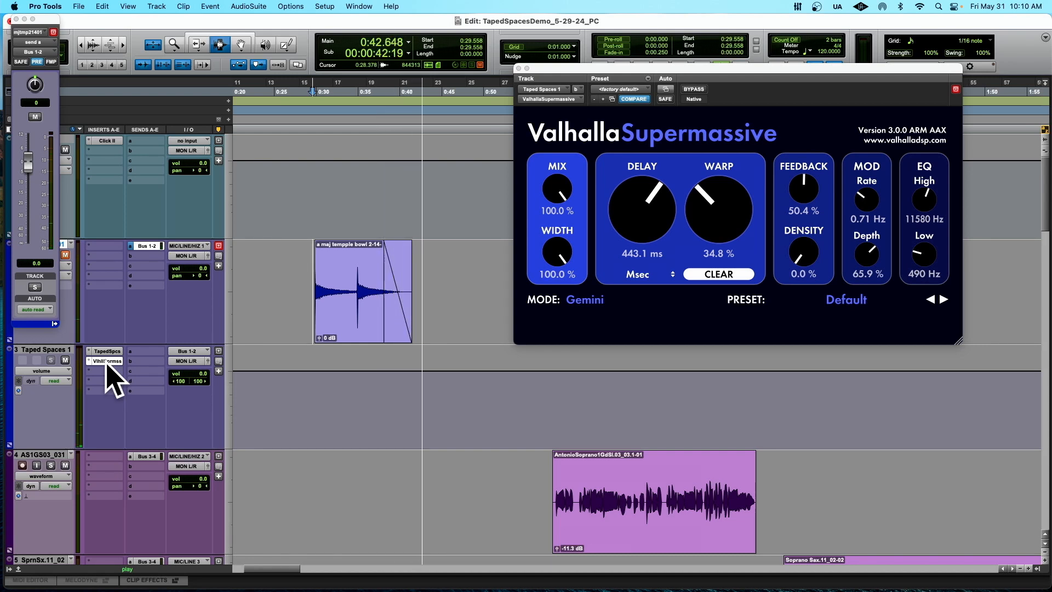
{"action": "key", "text": "space"}
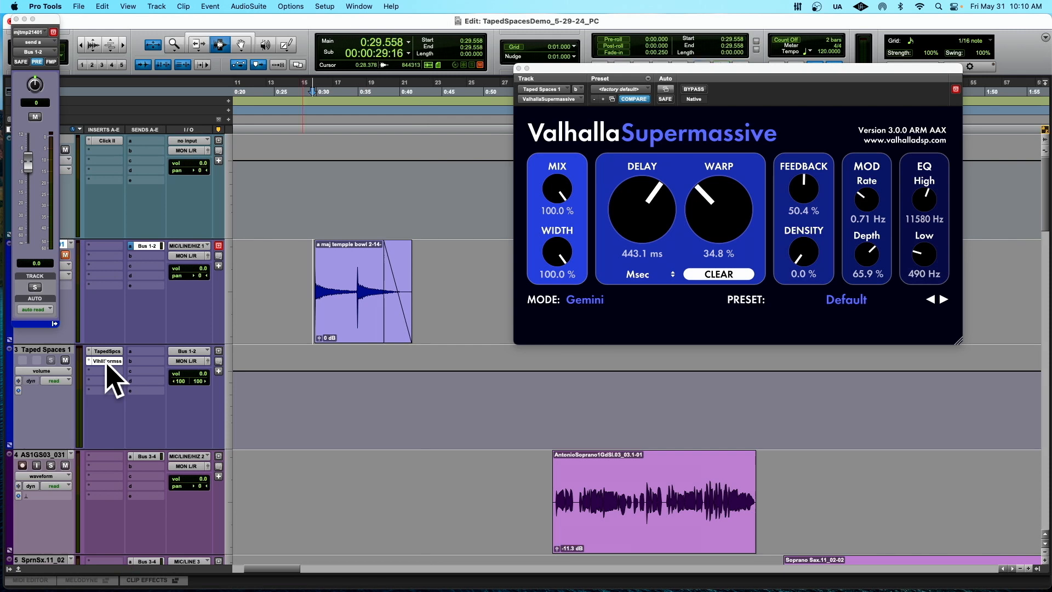
- Insert the mono EQ3 7-Band plug-in on the temple bowl track
{"action": "scroll", "coordinate": [316, 270], "scroll_direction": "left", "scroll_amount": 3}
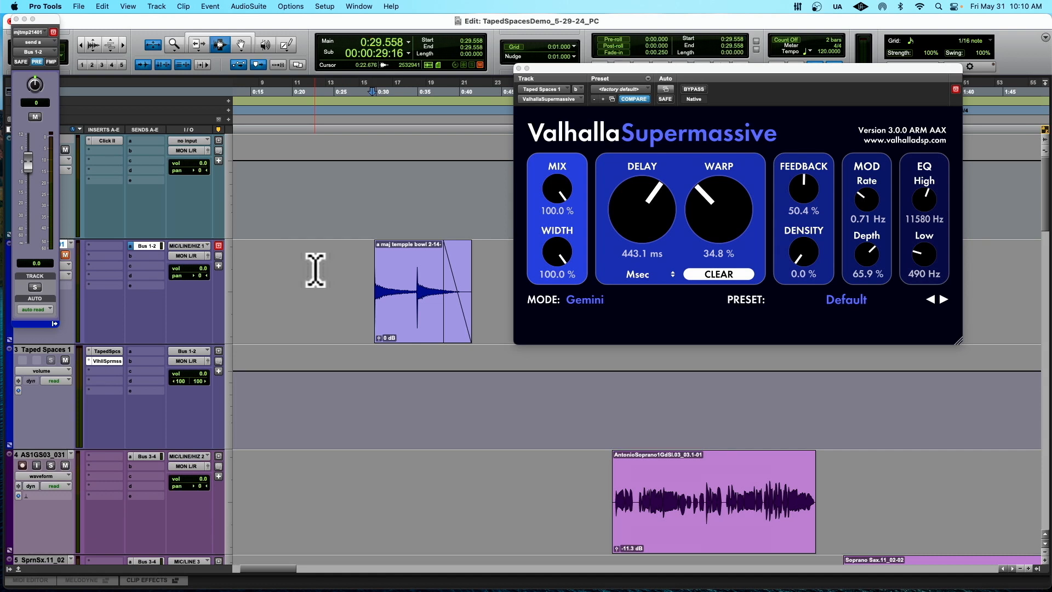
{"action": "left_click", "coordinate": [106, 255]}
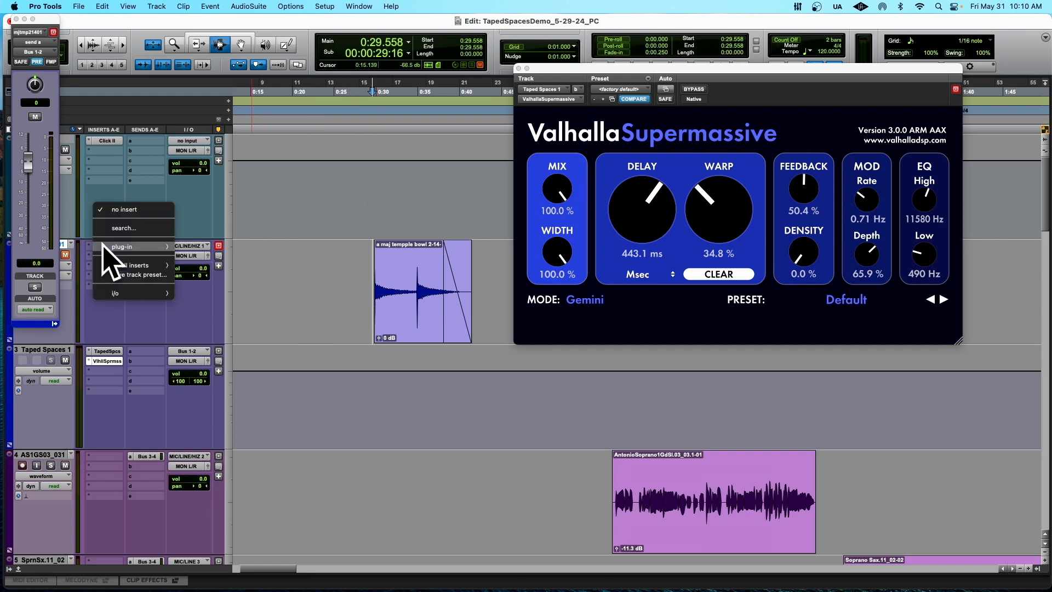
{"action": "mouse_move", "coordinate": [133, 247]}
{"action": "mouse_move", "coordinate": [230, 115]}
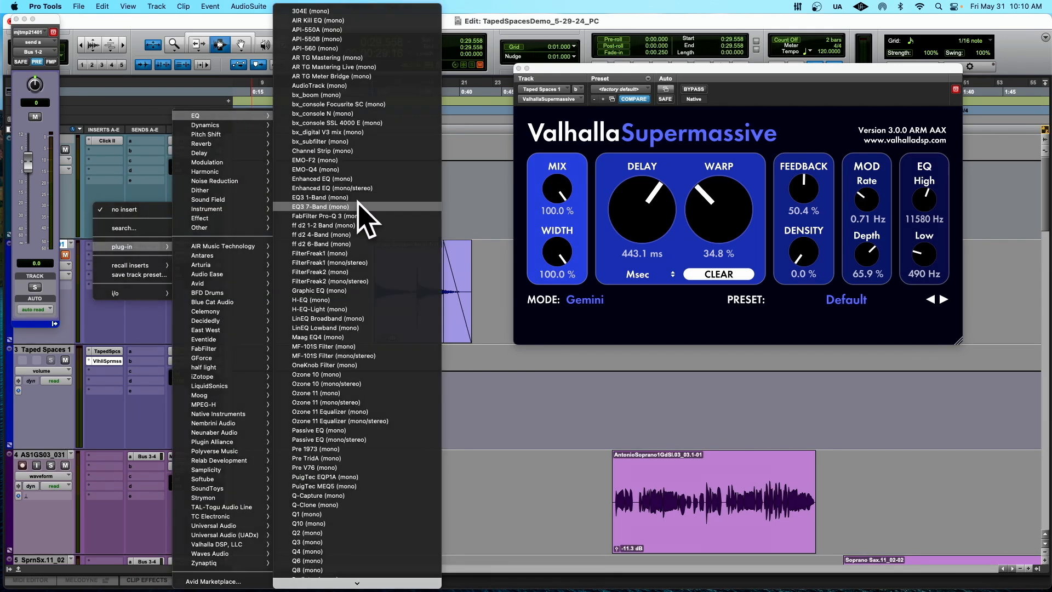
{"action": "left_click", "coordinate": [359, 207]}
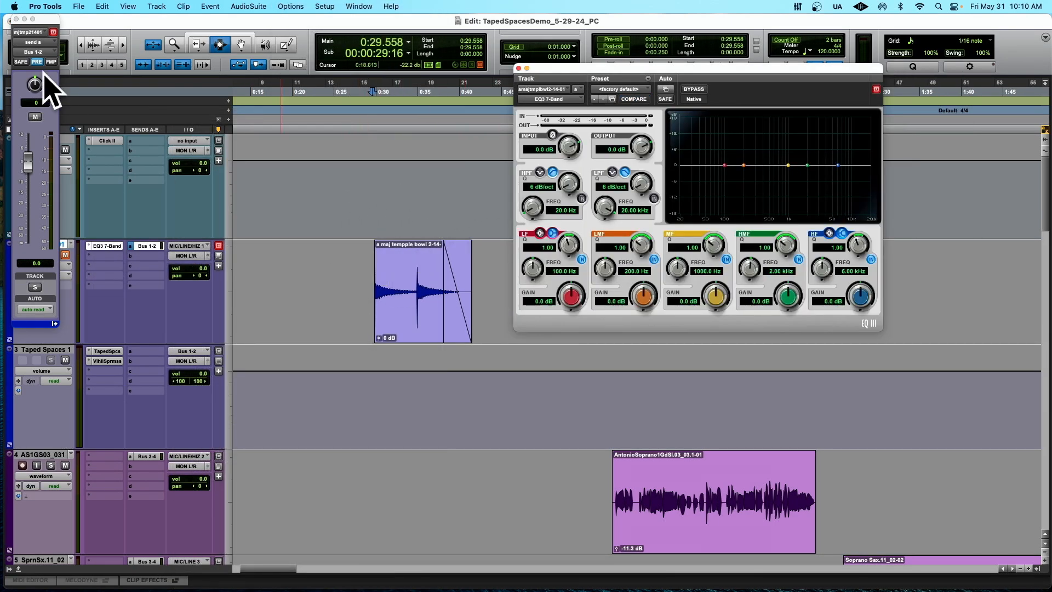
- Enable the EQ's high-pass and low-pass filters, setting them to 172.9 Hz and about 1.36 kHz
{"action": "left_click", "coordinate": [582, 198]}
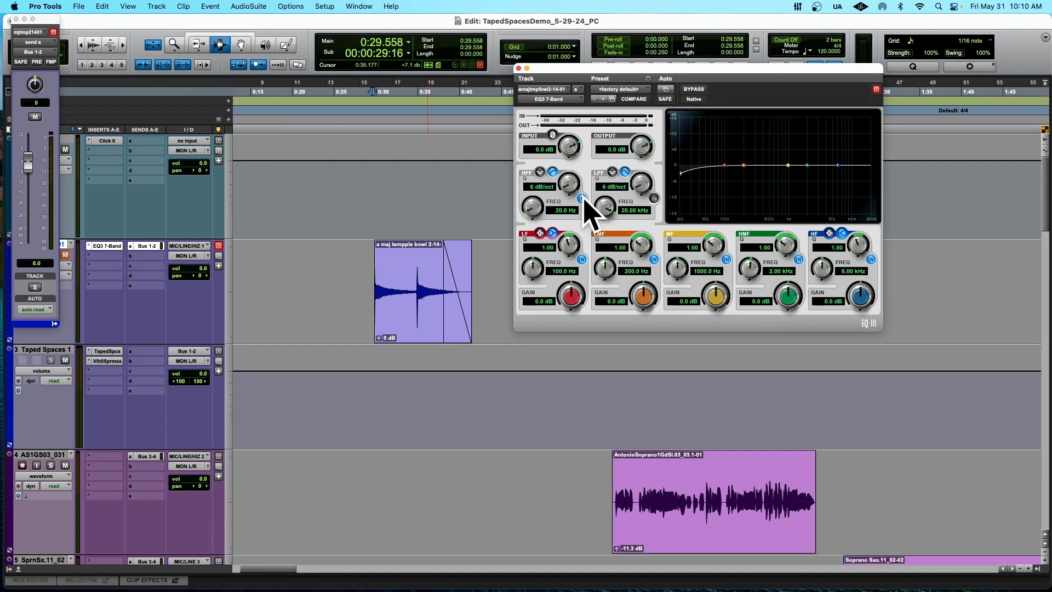
{"action": "left_click", "coordinate": [654, 198]}
{"action": "left_click_drag", "start_coordinate": [531, 207], "coordinate": [545, 193]}
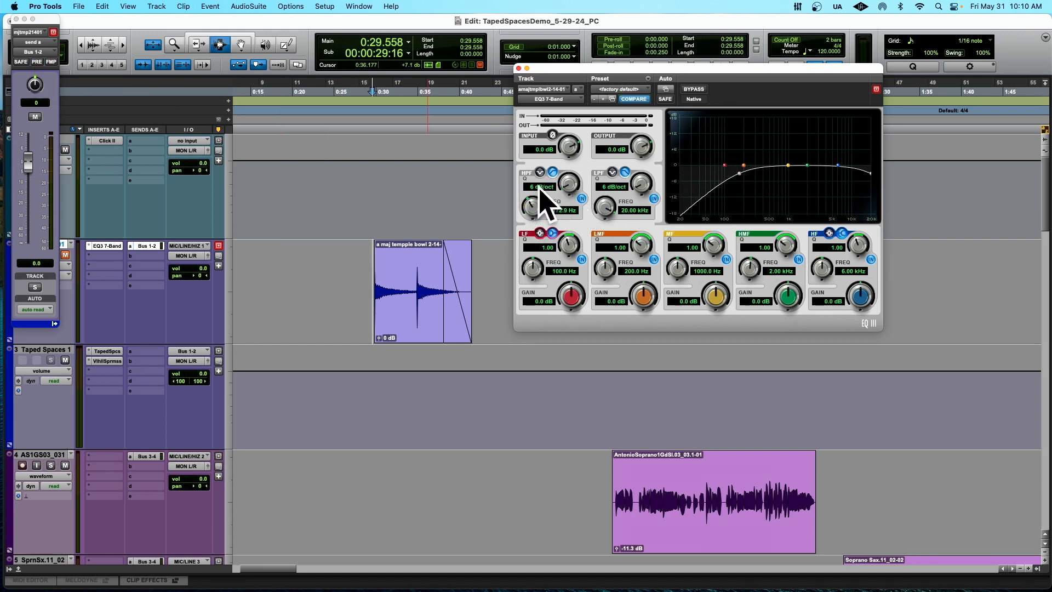
{"action": "left_click_drag", "start_coordinate": [602, 209], "coordinate": [606, 263]}
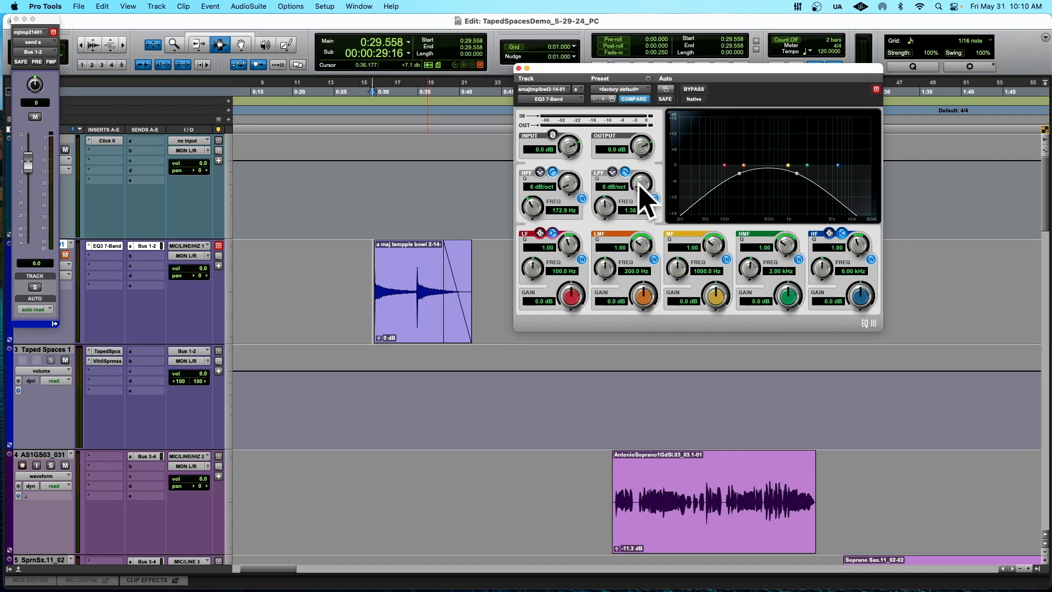
- Set the EQ's low-pass slope to 18 dB/oct and its high-pass slope to 24 dB/oct
{"action": "left_click_drag", "start_coordinate": [640, 197], "coordinate": [652, 146]}
{"action": "left_click_drag", "start_coordinate": [573, 184], "coordinate": [575, 161]}
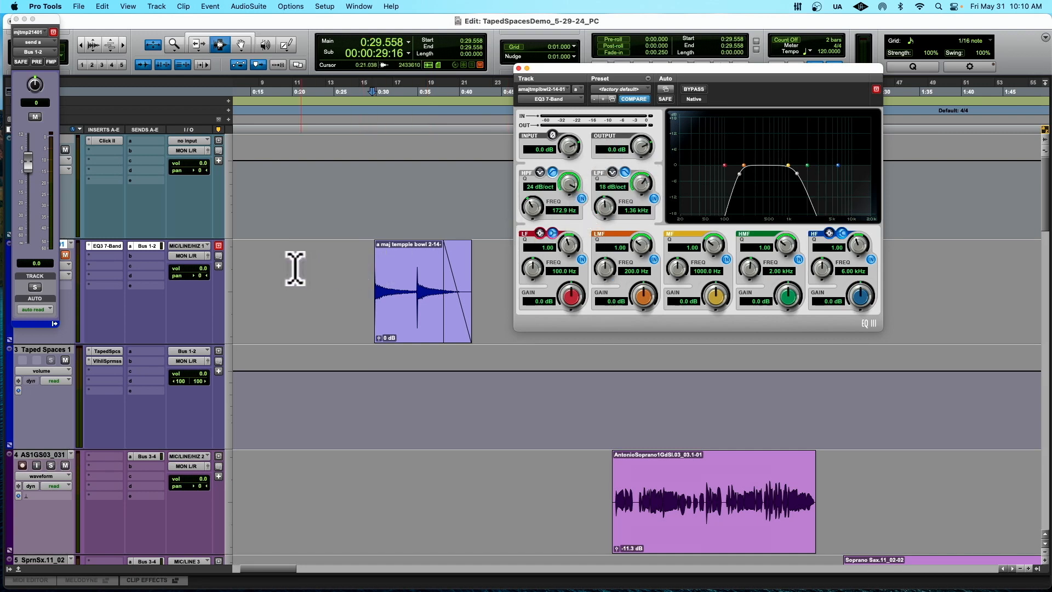
- Keep the Taped Spaces, ValhallaSupermassive and EQ3 7-Band windows open together and spread them out so their controls are reachable
{"action": "left_click", "coordinate": [110, 353]}
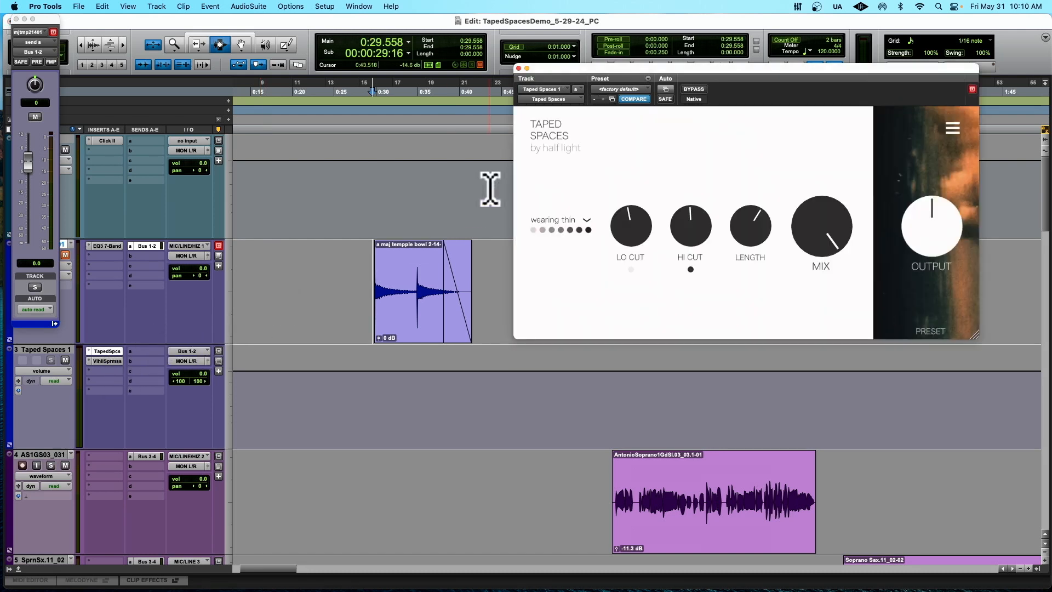
{"action": "left_click", "coordinate": [972, 90]}
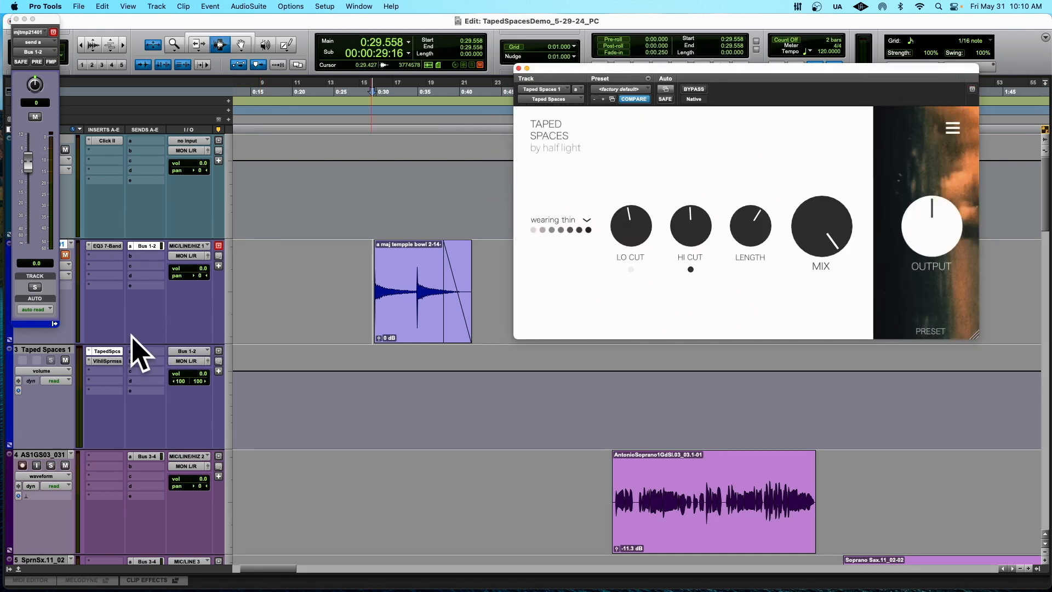
{"action": "left_click", "coordinate": [107, 361]}
{"action": "left_click_drag", "start_coordinate": [564, 76], "coordinate": [446, 28]}
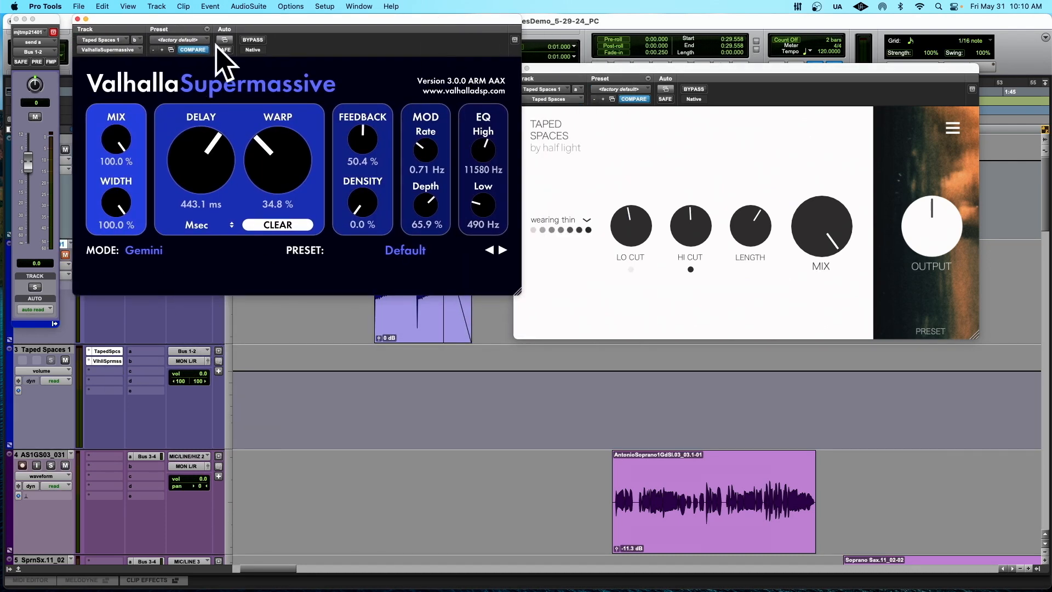
{"action": "left_click_drag", "start_coordinate": [233, 21], "coordinate": [338, 20]}
{"action": "left_click", "coordinate": [107, 246]}
{"action": "left_click_drag", "start_coordinate": [813, 68], "coordinate": [574, 365]}
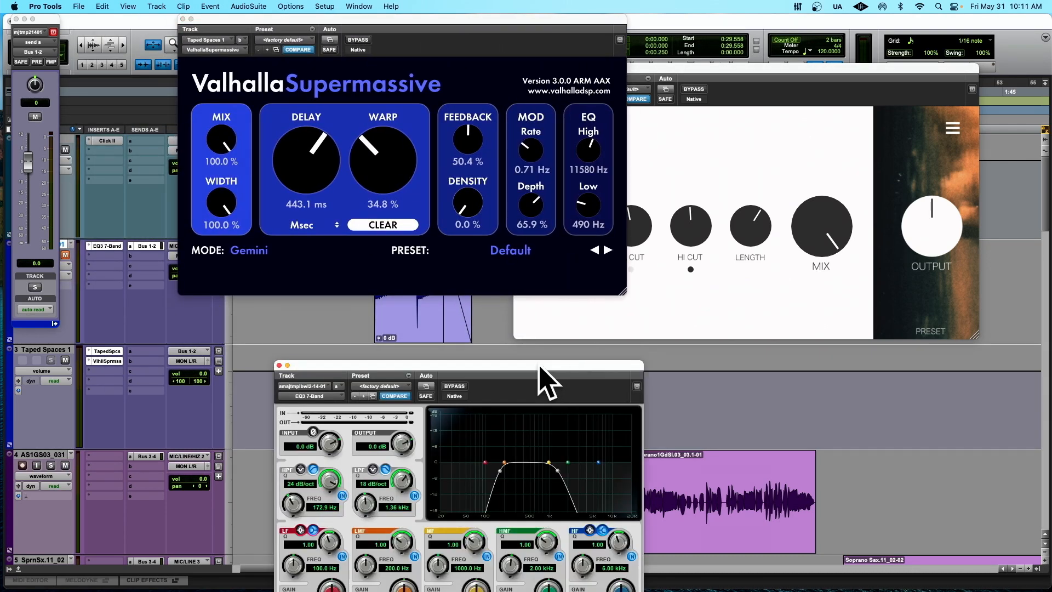
- Play the temple bowl clip while setting the EQ's low-pass filter to 420.3 Hz and the high-pass filter to 223.0 Hz
{"action": "left_click", "coordinate": [245, 280]}
{"action": "key", "text": "space"}
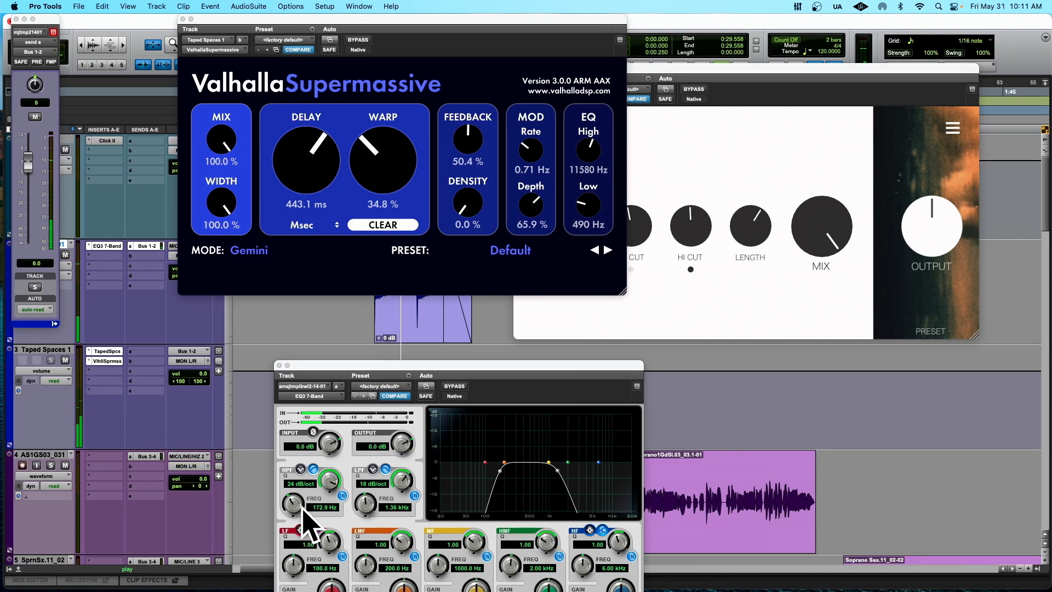
{"action": "left_click_drag", "start_coordinate": [367, 504], "coordinate": [357, 517]}
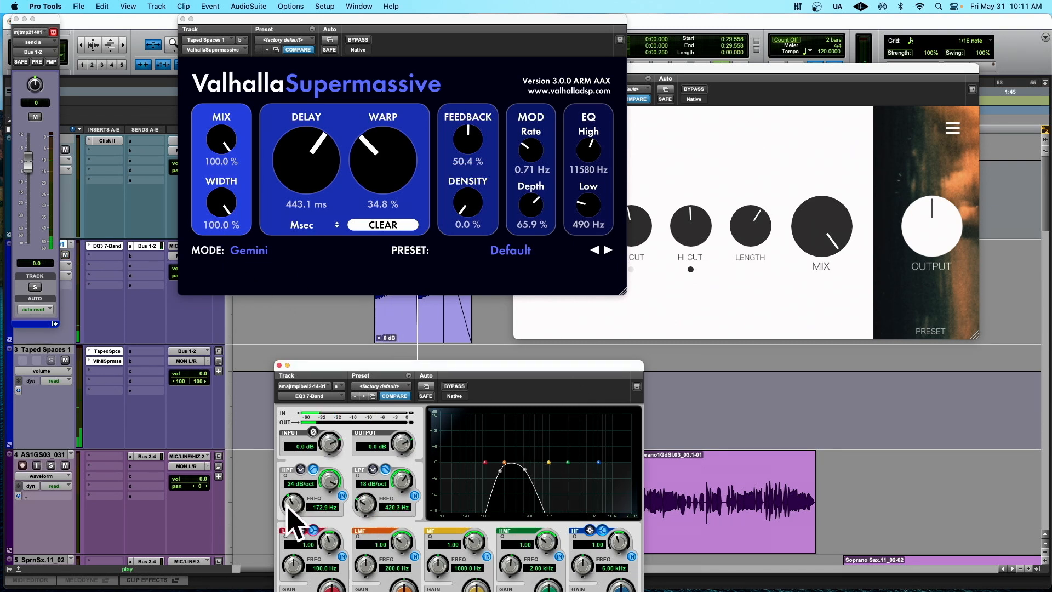
{"action": "left_click_drag", "start_coordinate": [291, 509], "coordinate": [290, 506]}
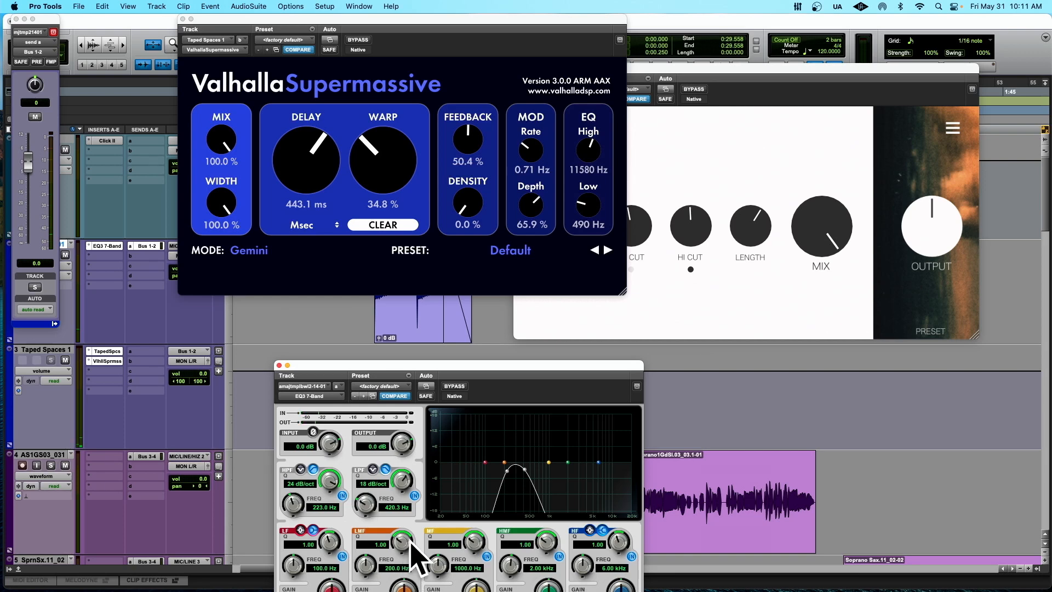
- Close the ValhallaSupermassive, Taped Spaces and EQ plug-in windows and the temple bowl's send window
{"action": "left_click", "coordinate": [181, 20]}
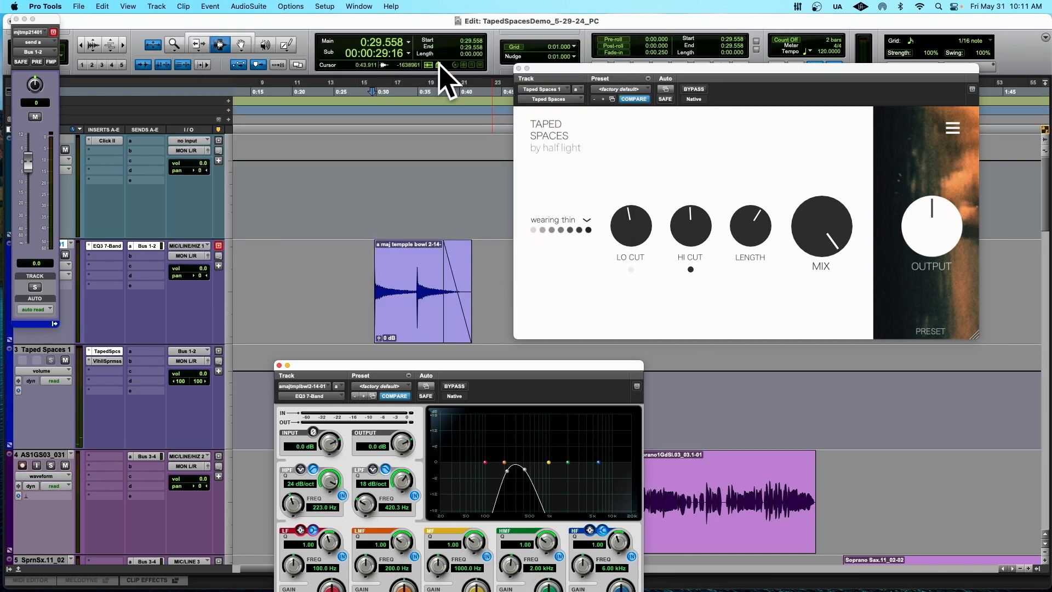
{"action": "left_click", "coordinate": [518, 69]}
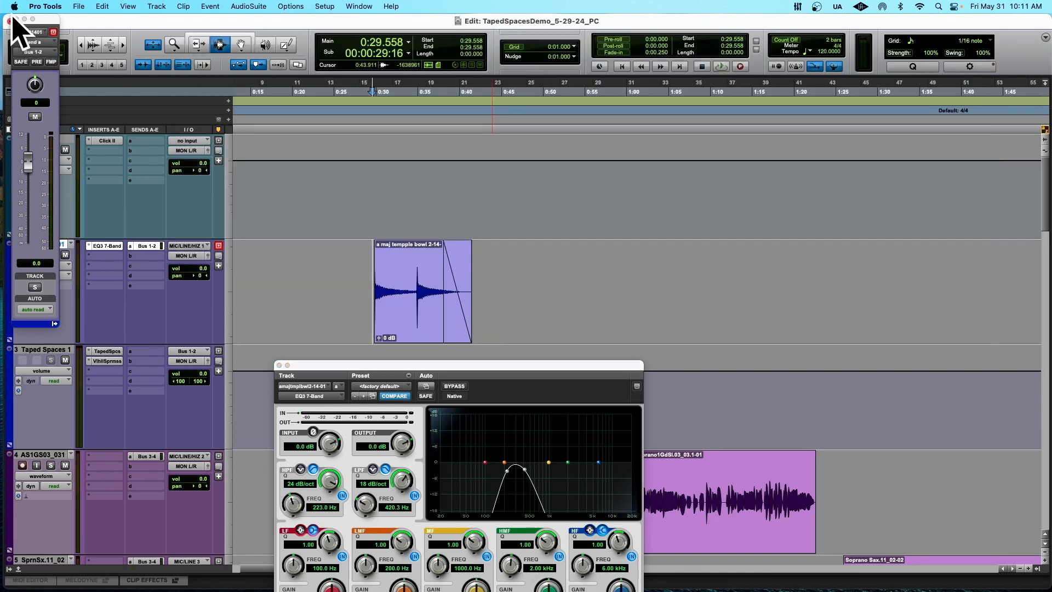
{"action": "left_click", "coordinate": [280, 366]}
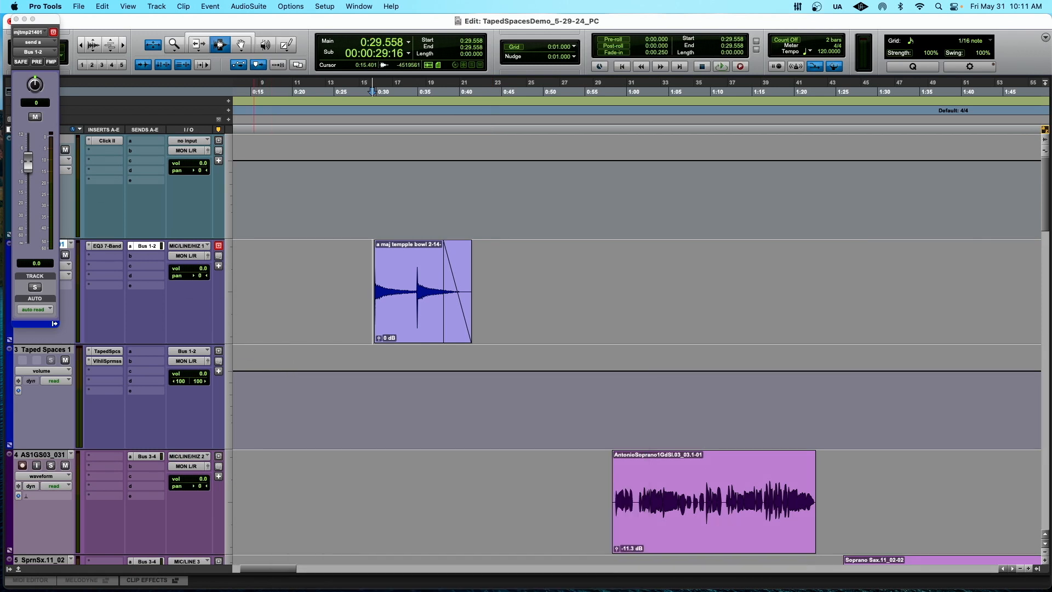
{"action": "left_click", "coordinate": [16, 20]}
- Place the playback cursor at about 0:58, just before the soprano clip on track 4
{"action": "scroll", "coordinate": [592, 385], "scroll_direction": "down", "scroll_amount": 2}
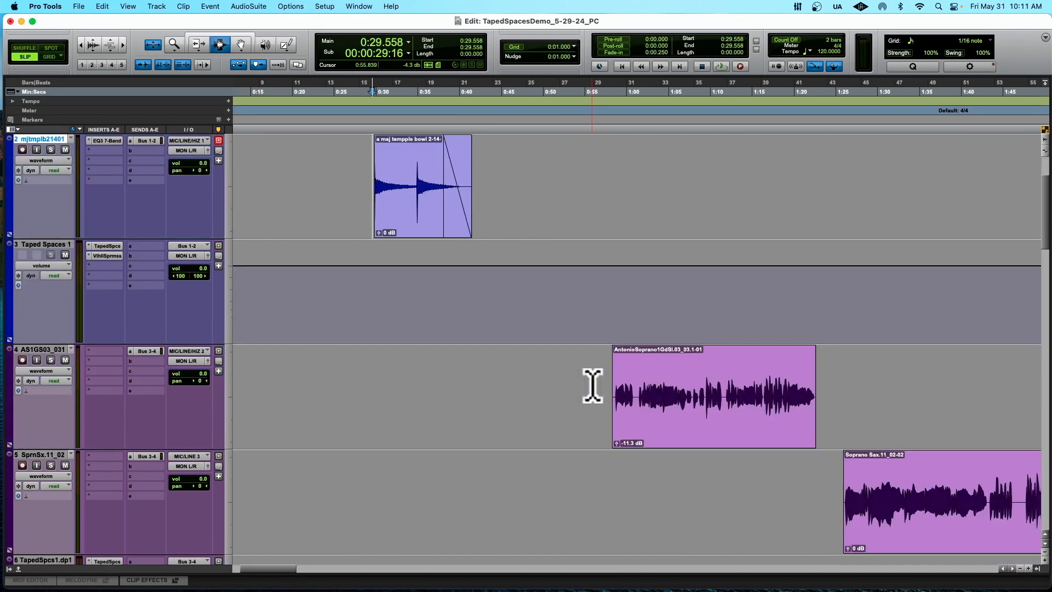
{"action": "left_click", "coordinate": [608, 379]}
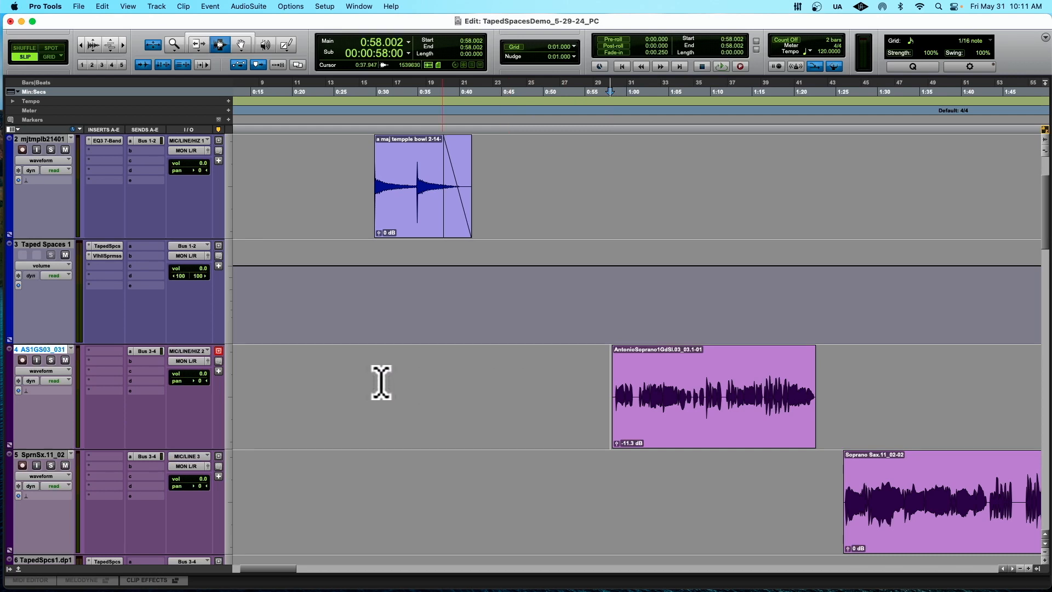
{"action": "scroll", "coordinate": [849, 418], "scroll_direction": "right", "scroll_amount": 5}
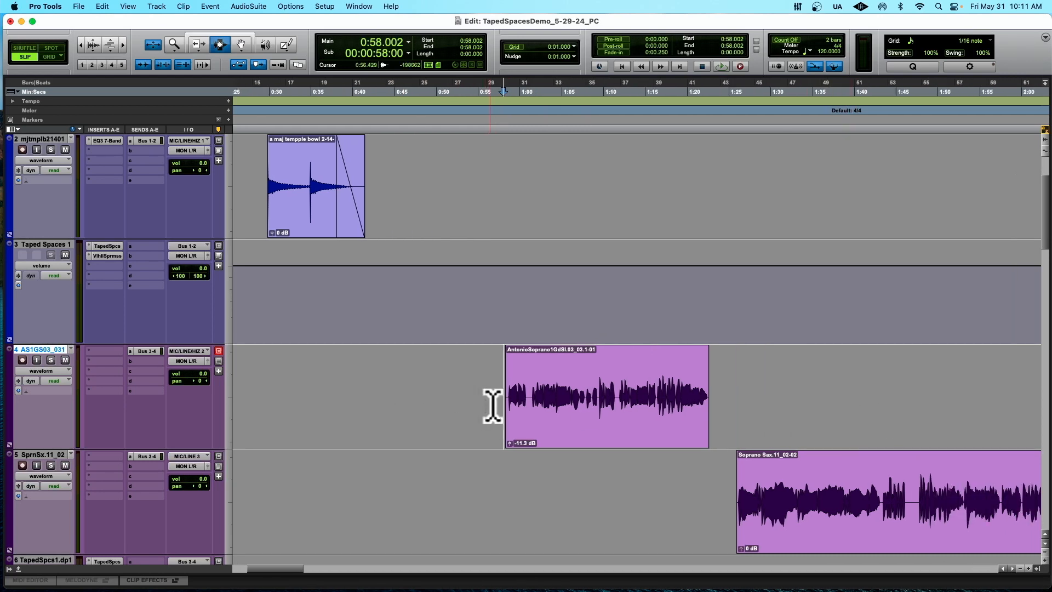
- Open Taped Spaces on the TapedSpcs1.dp1 track, keep the luft space, and audition the track 4 soprano clip through it
{"action": "scroll", "coordinate": [418, 404], "scroll_direction": "down", "scroll_amount": 4}
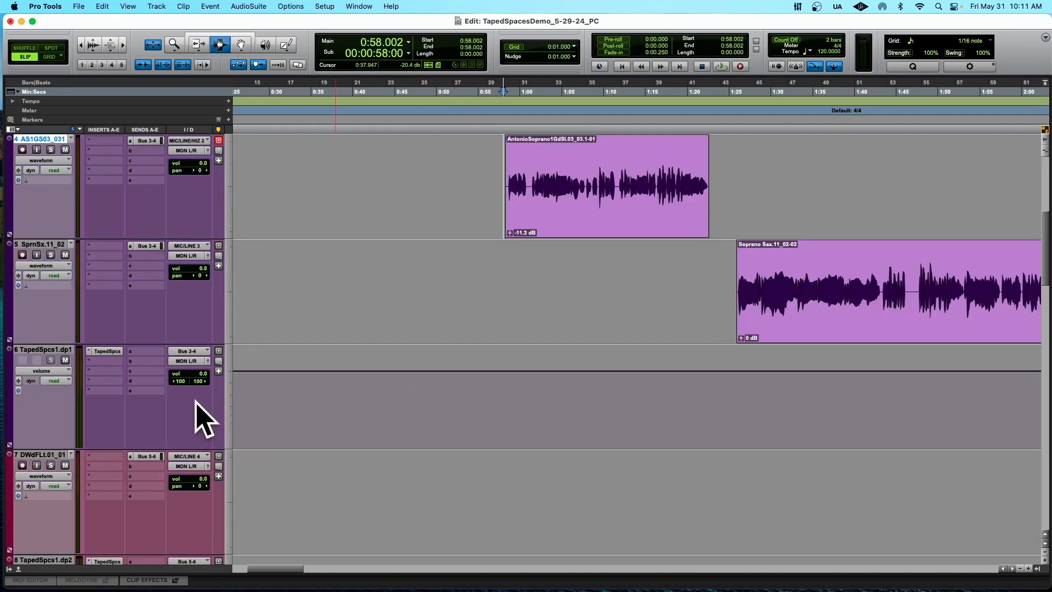
{"action": "left_click", "coordinate": [107, 351]}
{"action": "left_click", "coordinate": [582, 221]}
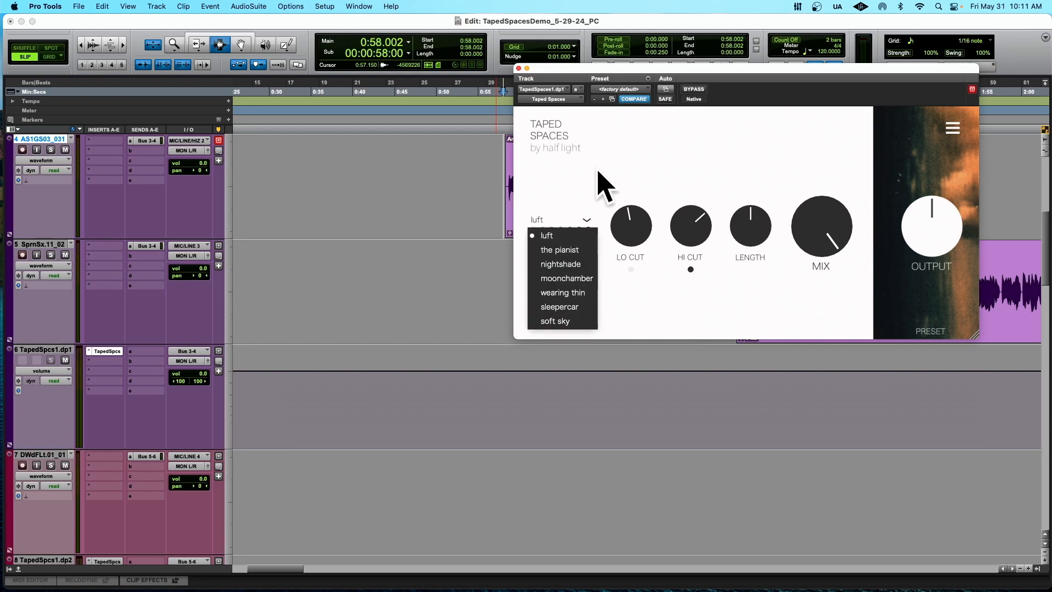
{"action": "left_click_drag", "start_coordinate": [616, 80], "coordinate": [528, 304]}
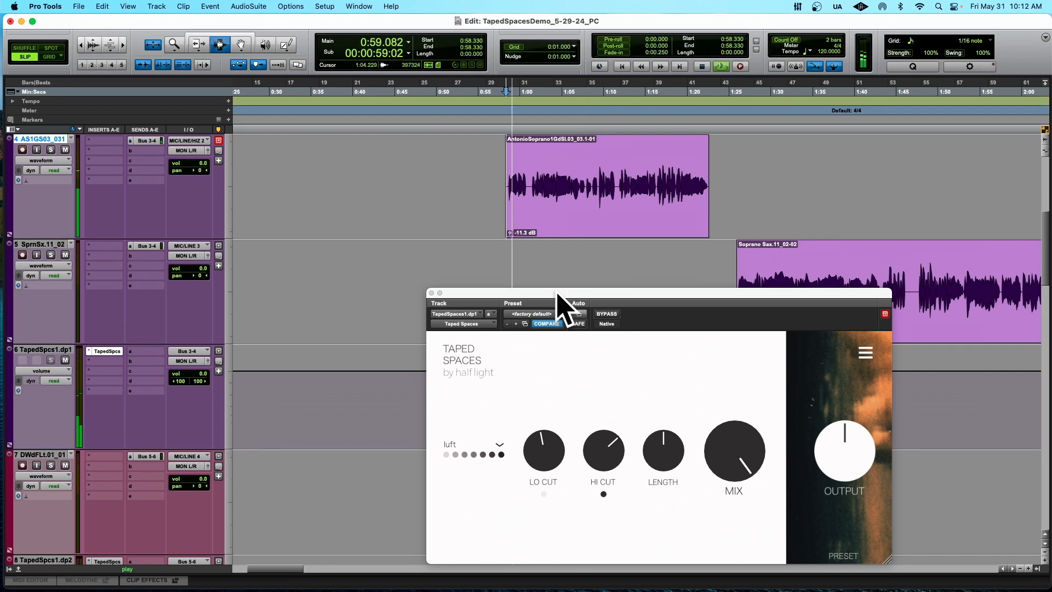
{"action": "left_click_drag", "start_coordinate": [558, 296], "coordinate": [515, 254]}
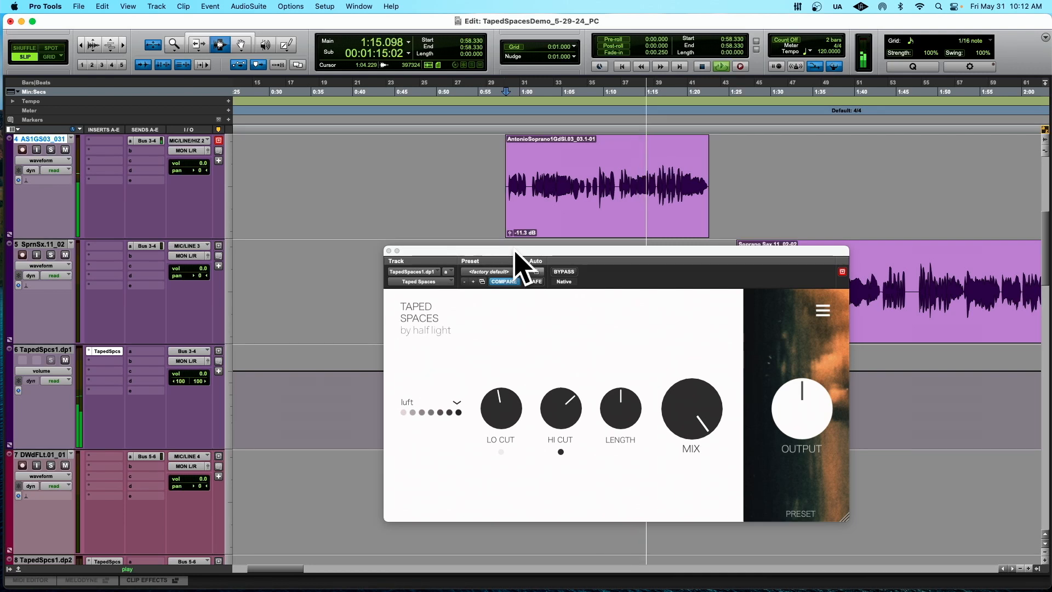
{"action": "key", "text": "space"}
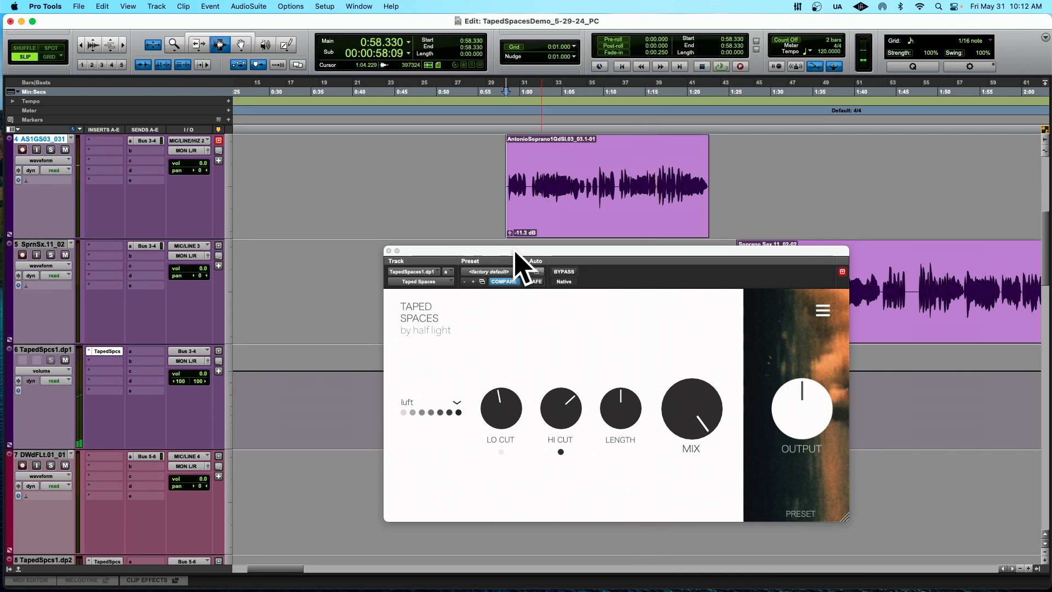
- Lower the luft reverb's Hi Cut to about mid-range and lengthen it well above 1.0, auditioning the soprano clip between changes
{"action": "mouse_move", "coordinate": [557, 414]}
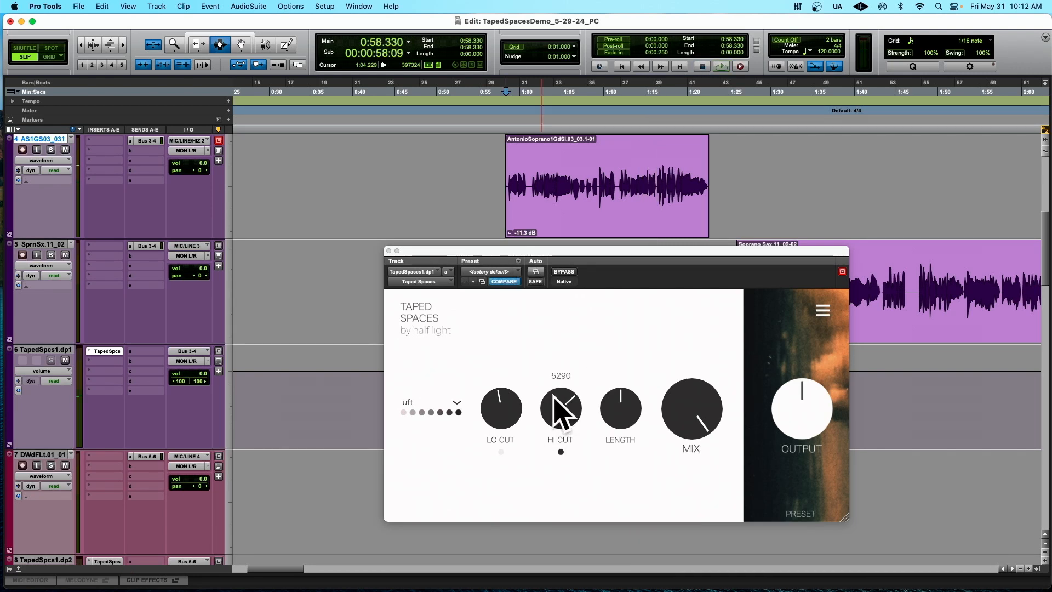
{"action": "left_click_drag", "start_coordinate": [549, 403], "coordinate": [543, 418]}
{"action": "key", "text": "space"}
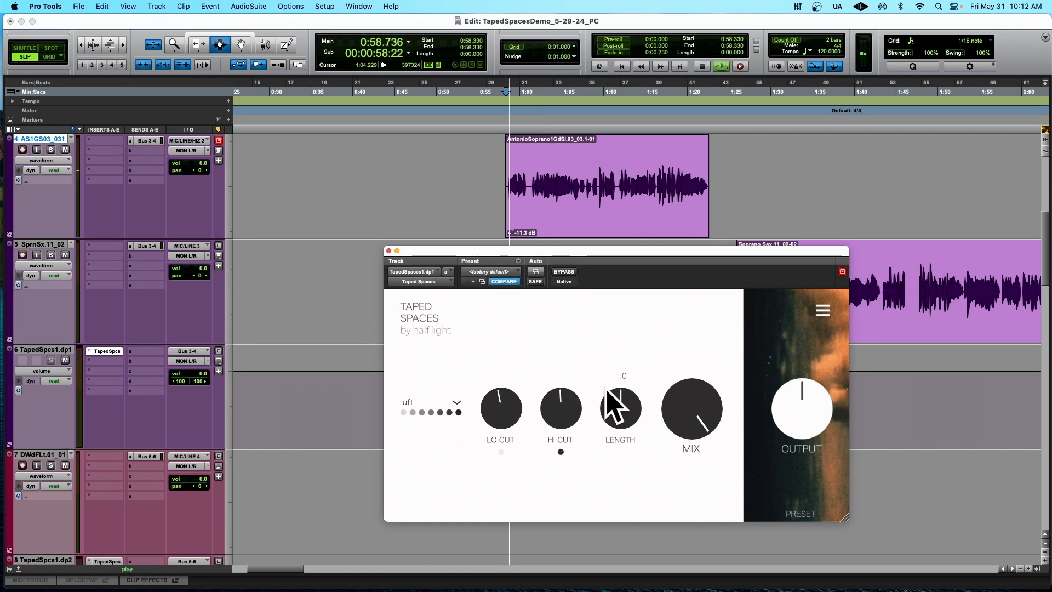
{"action": "mouse_move", "coordinate": [605, 396]}
{"action": "key", "text": "space"}
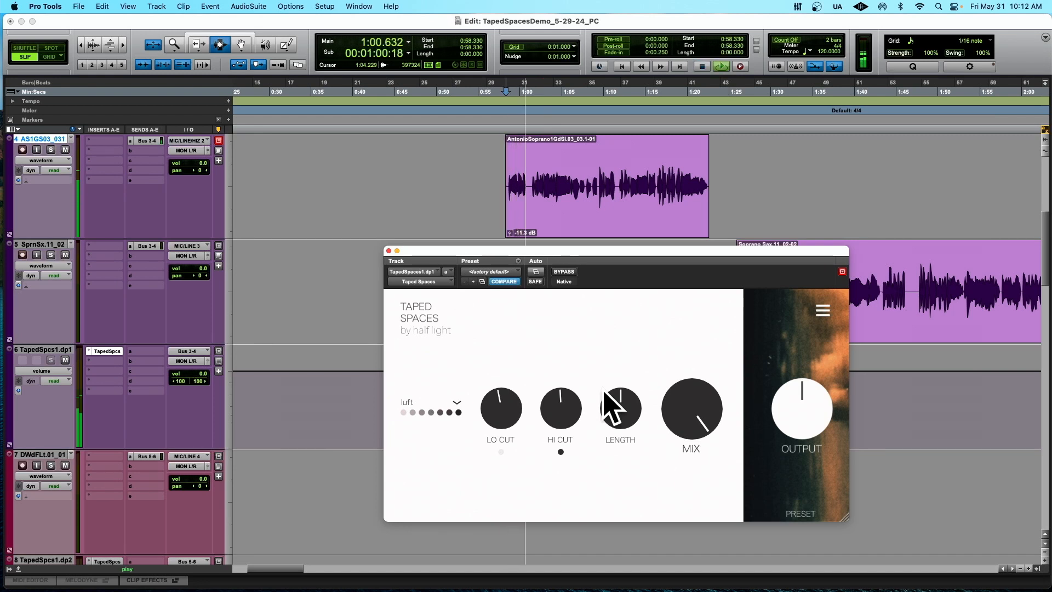
{"action": "key", "text": "space"}
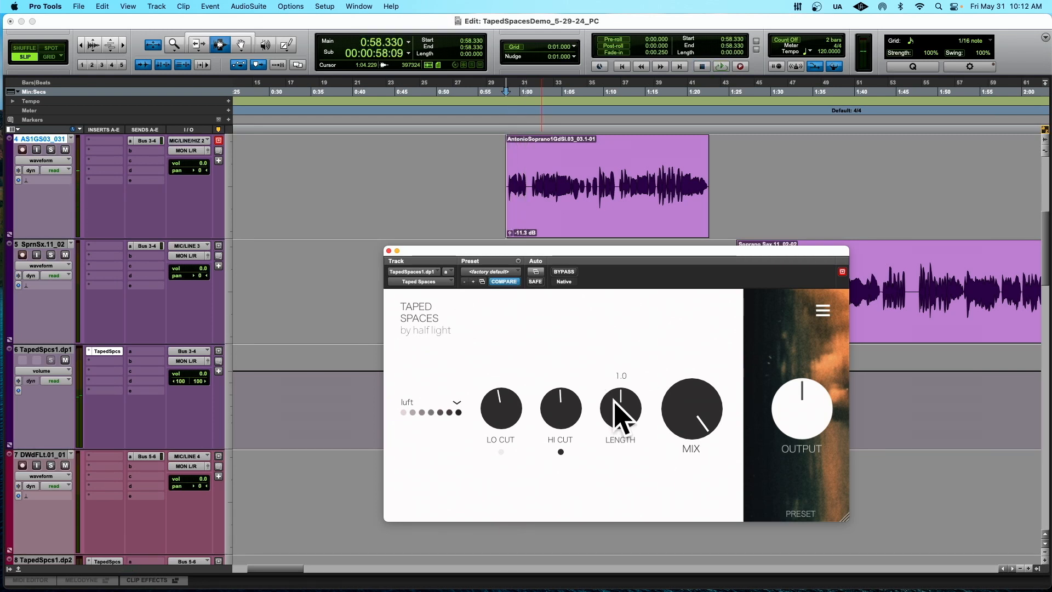
{"action": "mouse_move", "coordinate": [614, 399]}
{"action": "left_mouse_down"}
{"action": "mouse_move", "coordinate": [616, 380]}
{"action": "mouse_move", "coordinate": [650, 423]}
{"action": "mouse_move", "coordinate": [611, 420]}
{"action": "left_mouse_up"}
{"action": "key", "text": "space"}
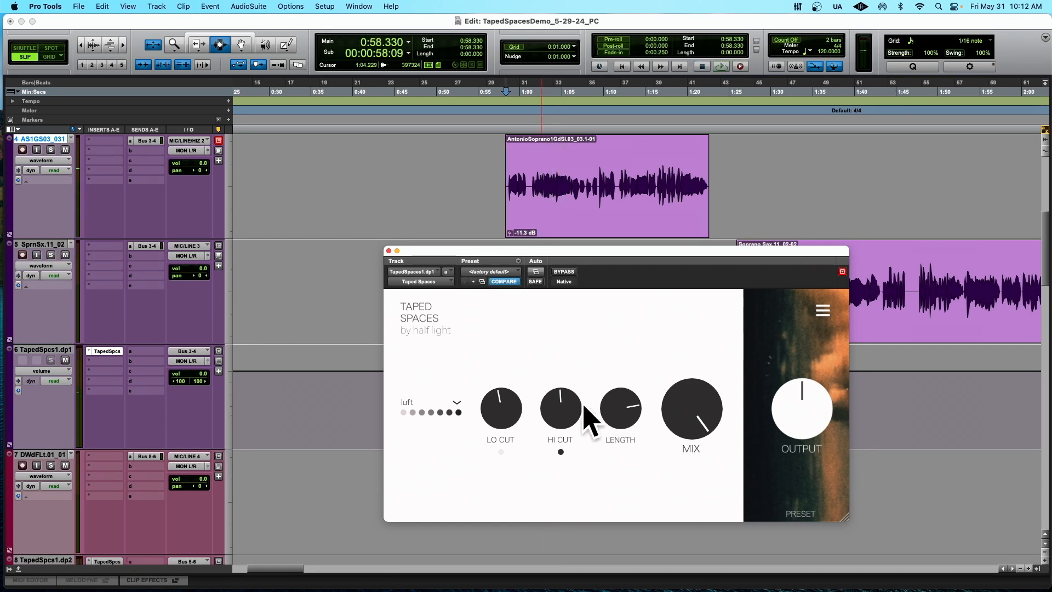
- Raise the reverb's Hi Cut, enable Lo Cut and raise it slightly while auditioning the soprano clip
{"action": "left_click_drag", "start_coordinate": [565, 406], "coordinate": [567, 393]}
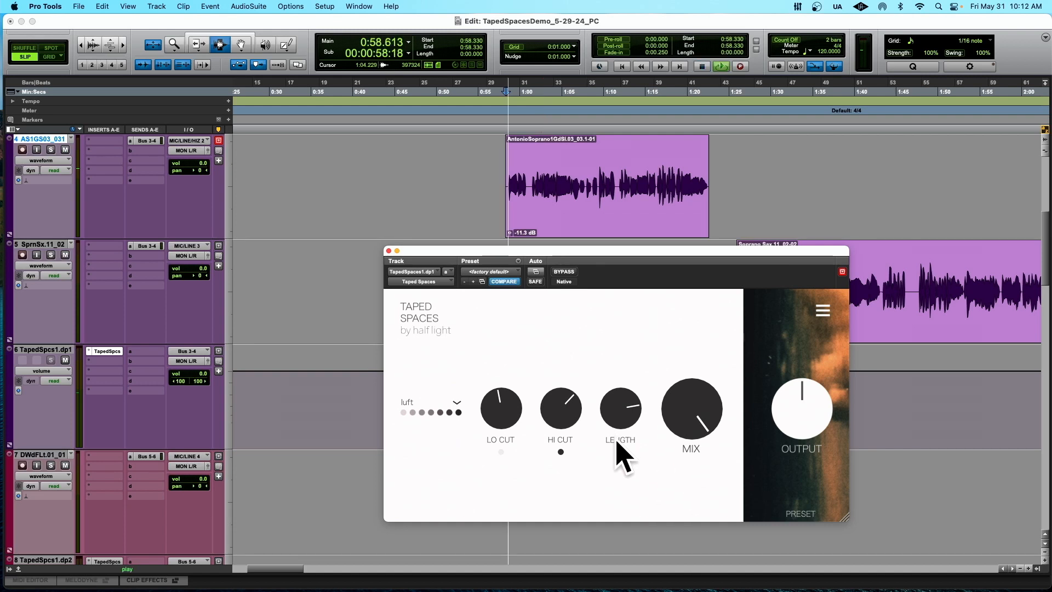
{"action": "left_click", "coordinate": [501, 452]}
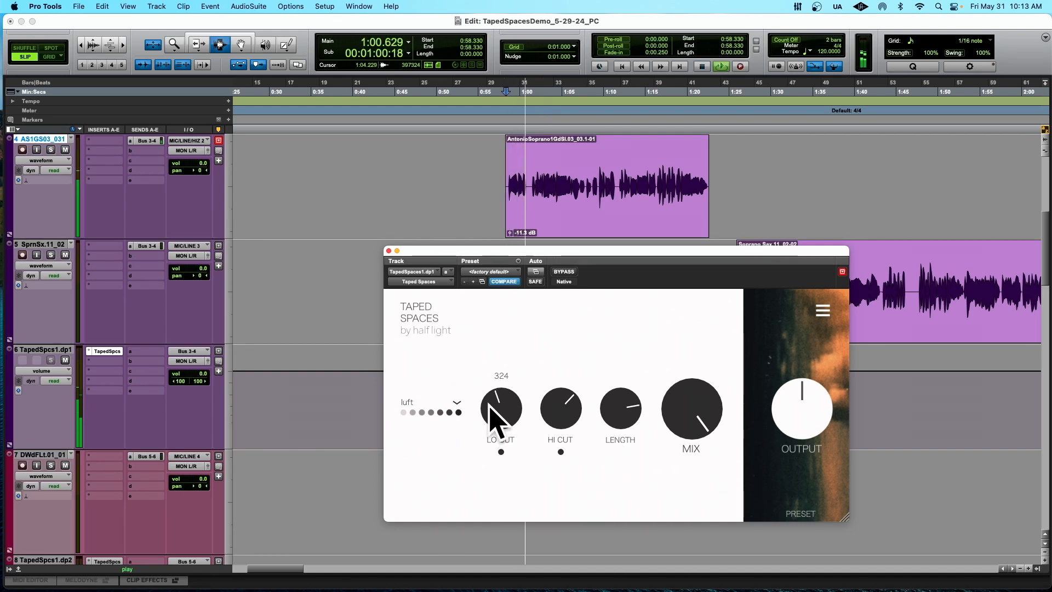
{"action": "left_click_drag", "start_coordinate": [489, 405], "coordinate": [544, 399]}
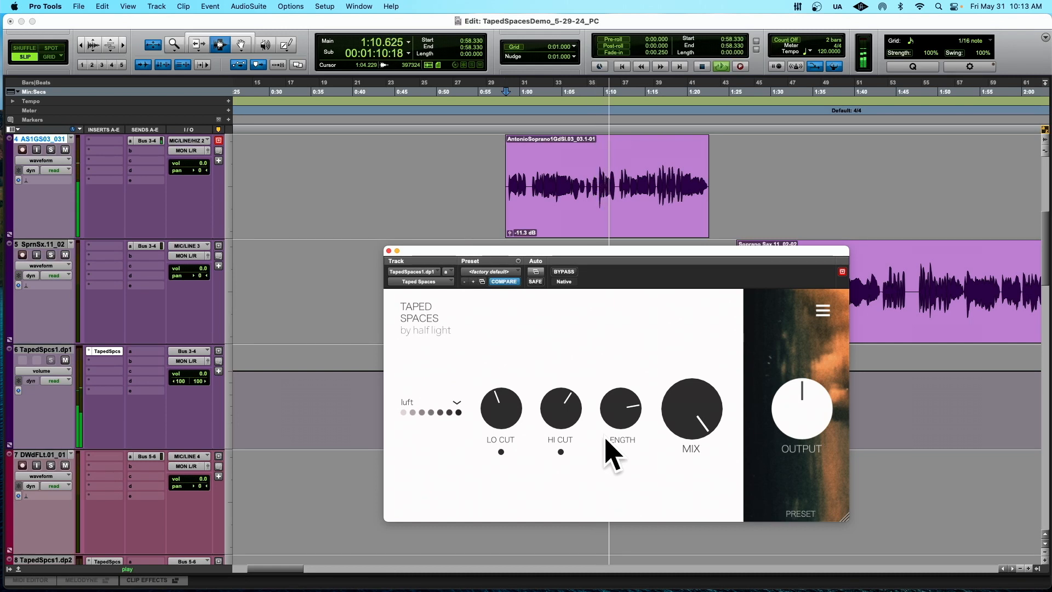
{"action": "key", "text": "space"}
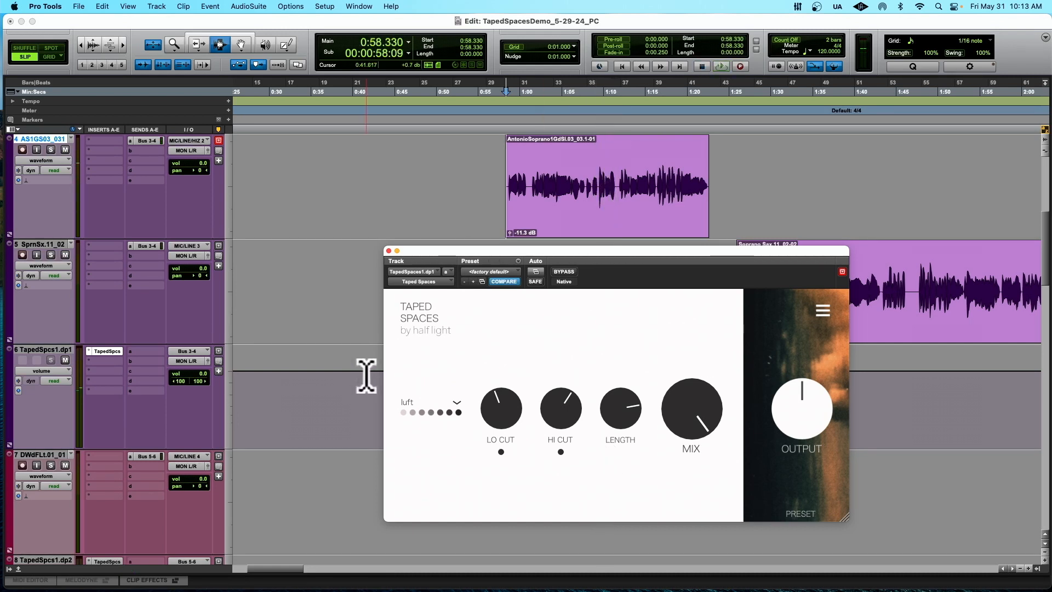
- Shorten the reverb's Length back to 1.0 and switch off Lo Cut, keeping the plug-in window clear of the track 5 clip
{"action": "left_click_drag", "start_coordinate": [501, 265], "coordinate": [371, 159]}
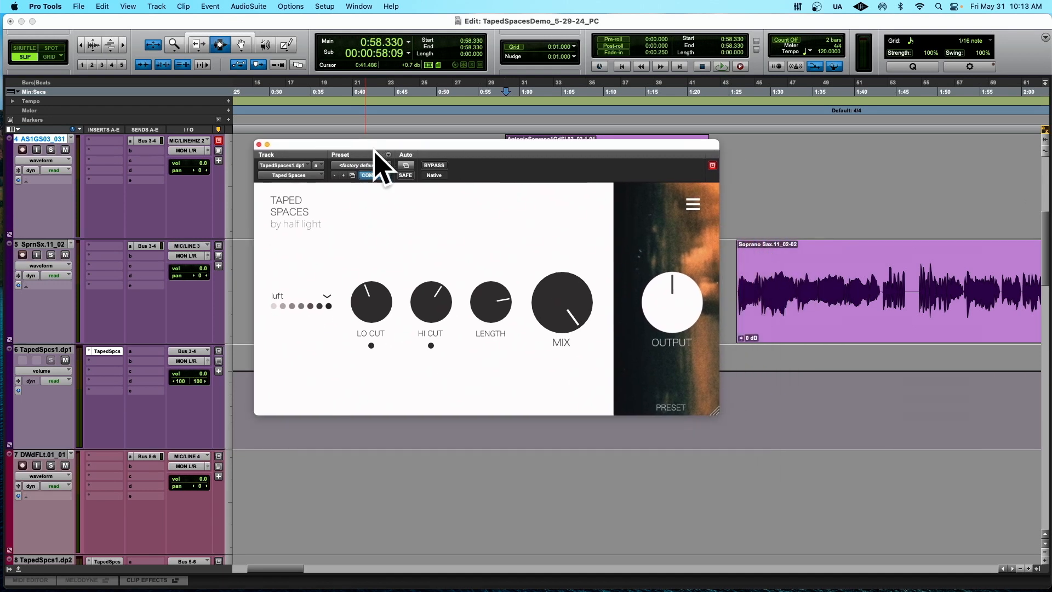
{"action": "mouse_move", "coordinate": [484, 307]}
{"action": "left_click_drag", "start_coordinate": [477, 295], "coordinate": [467, 327]}
{"action": "left_click_drag", "start_coordinate": [675, 151], "coordinate": [595, 119]}
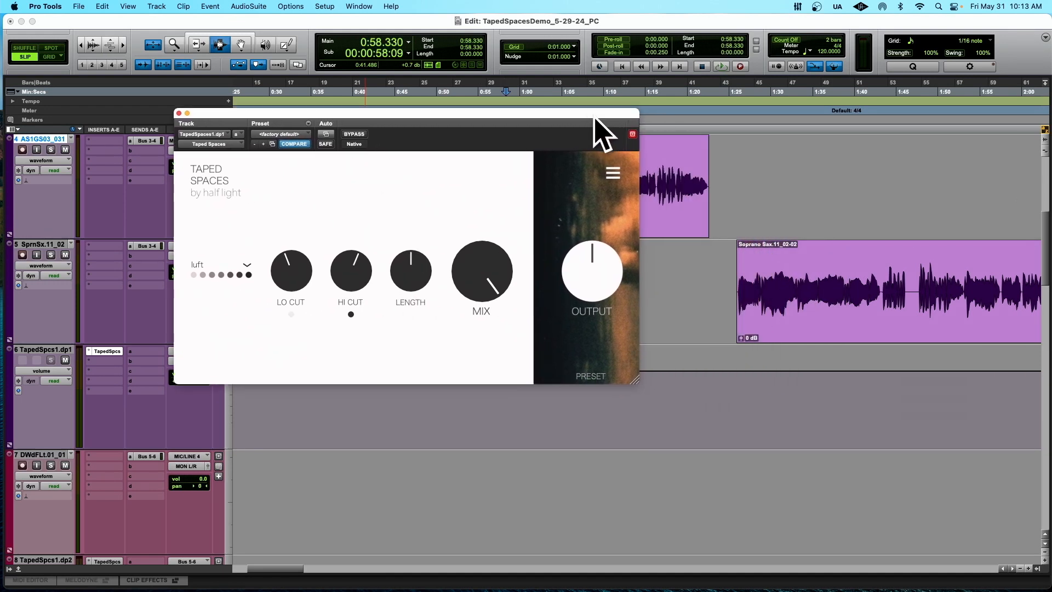
- Audition the soprano sax clip on track 5 from its start through the luft reverb
{"action": "left_click", "coordinate": [734, 267]}
{"action": "mouse_move", "coordinate": [357, 281]}
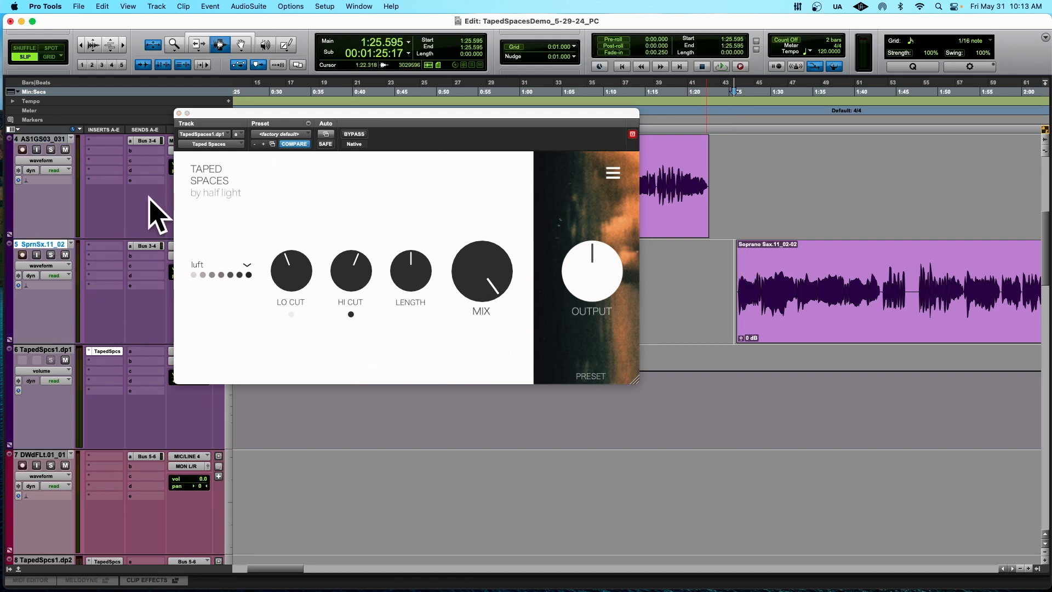
{"action": "key", "text": "space"}
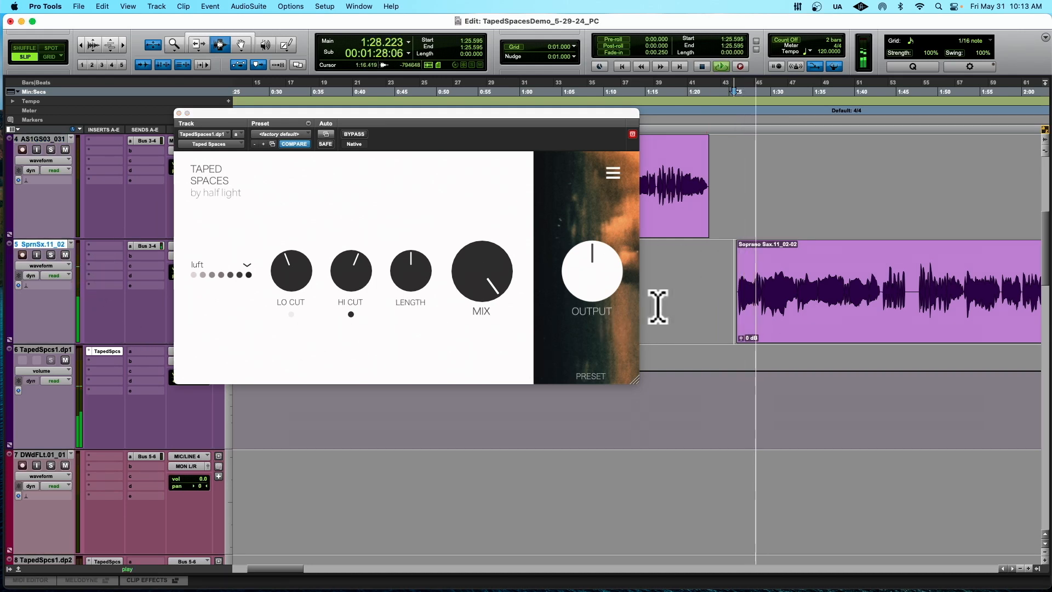
{"action": "scroll", "coordinate": [679, 300], "scroll_direction": "right", "scroll_amount": 2}
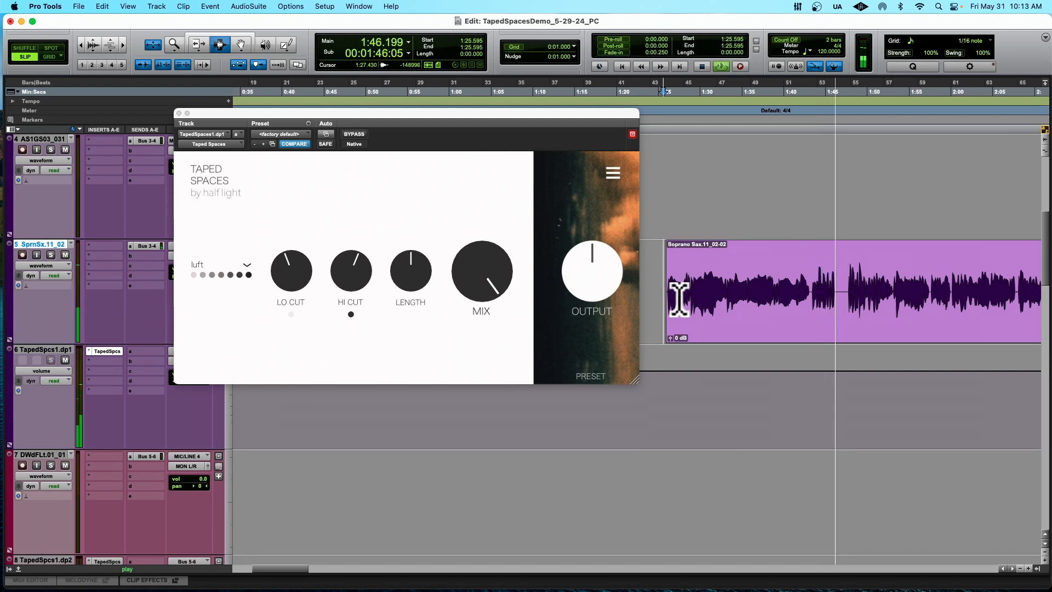
{"action": "key", "text": "space"}
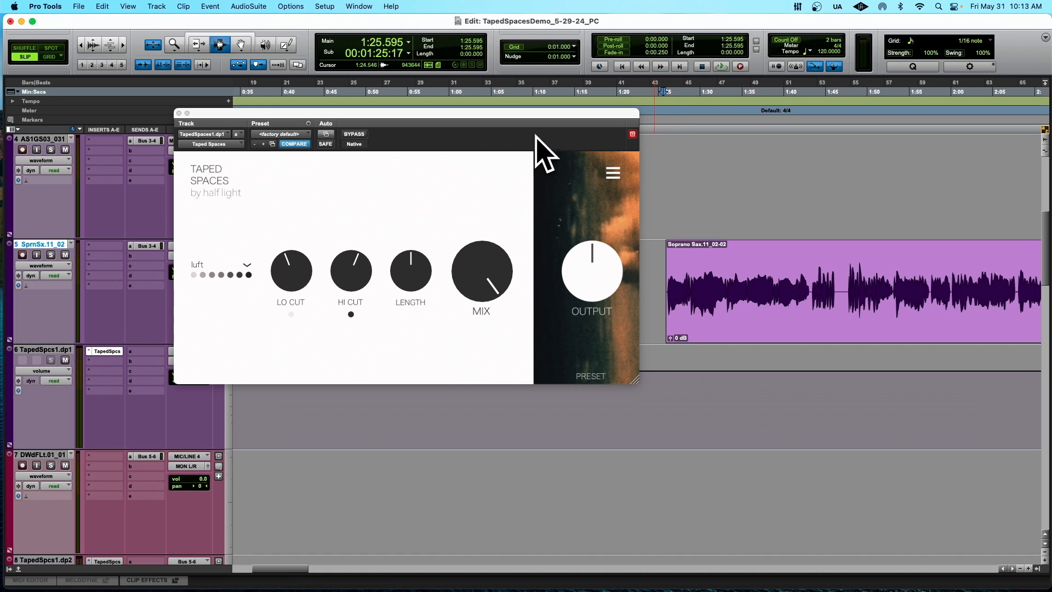
{"action": "left_click_drag", "start_coordinate": [537, 137], "coordinate": [484, 122]}
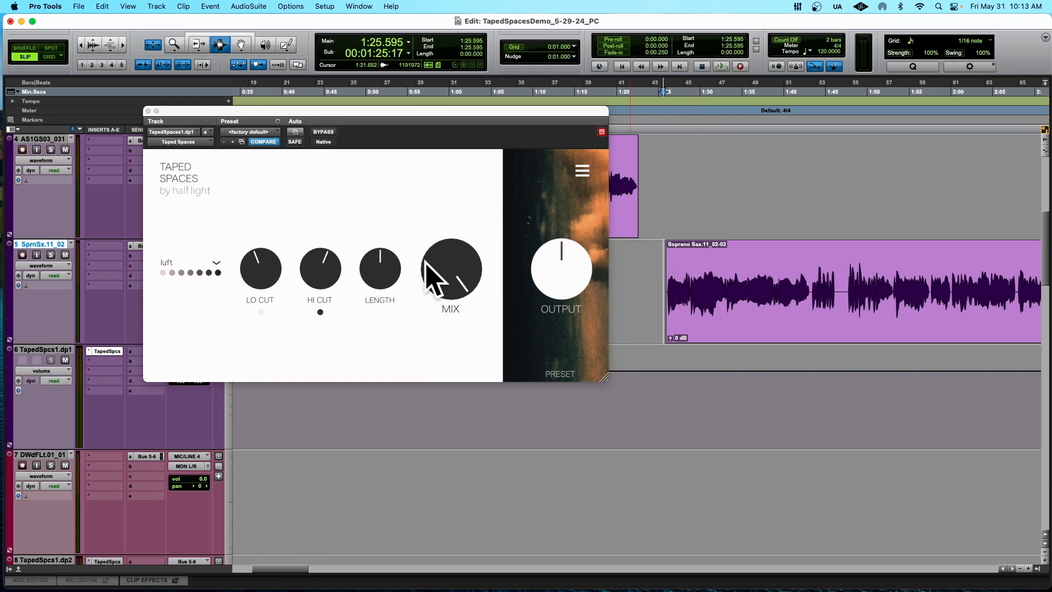
- Raise the luft reverb's Hi Cut and enable Lo Cut at mid-range, ready to audition the soprano clip
{"action": "left_click", "coordinate": [316, 272]}
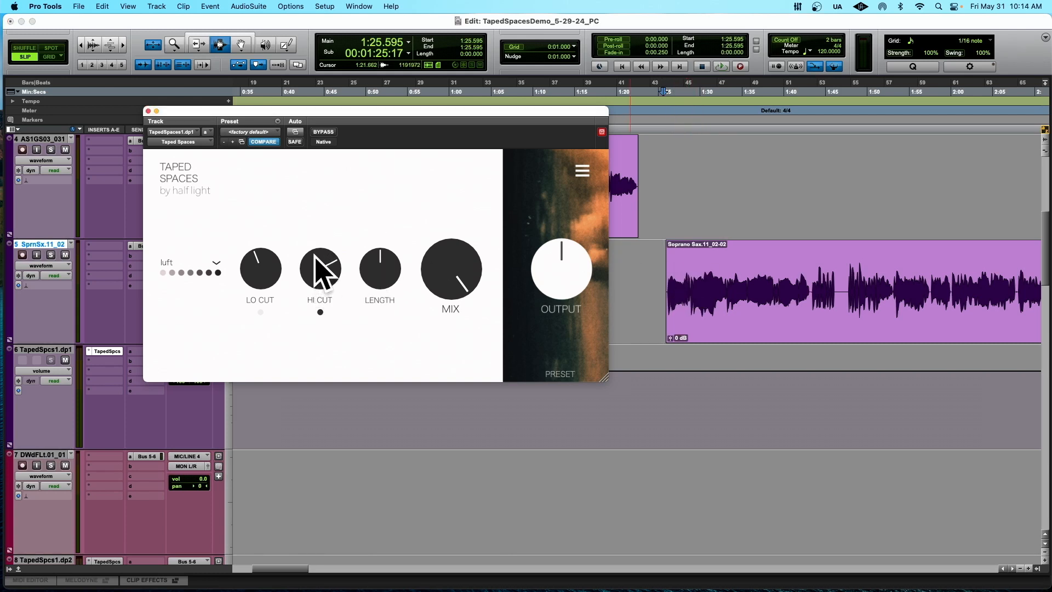
{"action": "left_click", "coordinate": [260, 312]}
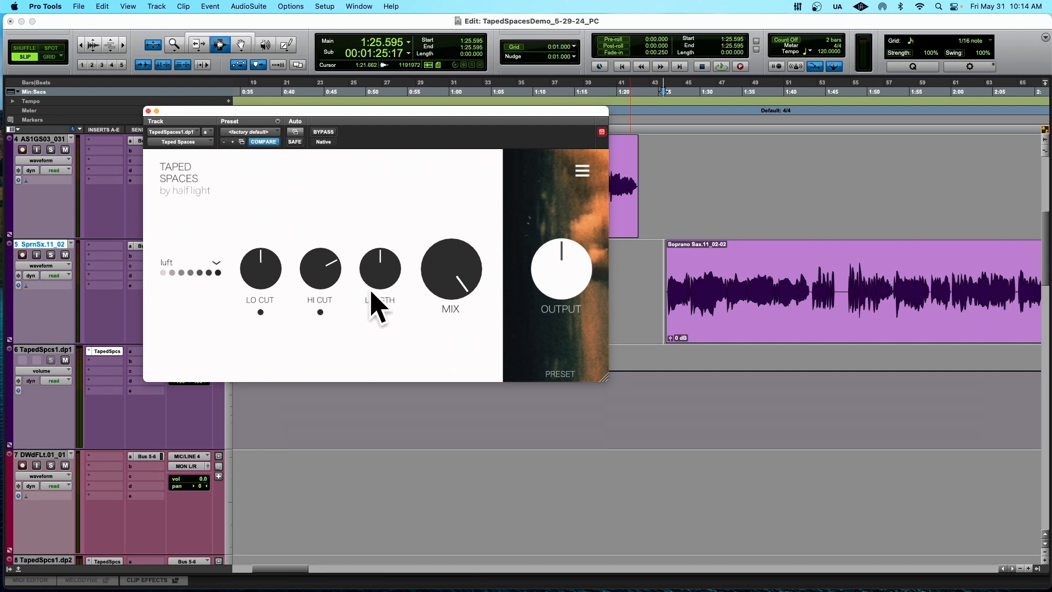
{"action": "key", "text": "space"}
- Open track 5's Bus 3-4 send and lengthen the luft reverb past mid-range during playback, closing both windows when done
{"action": "left_click", "coordinate": [138, 247]}
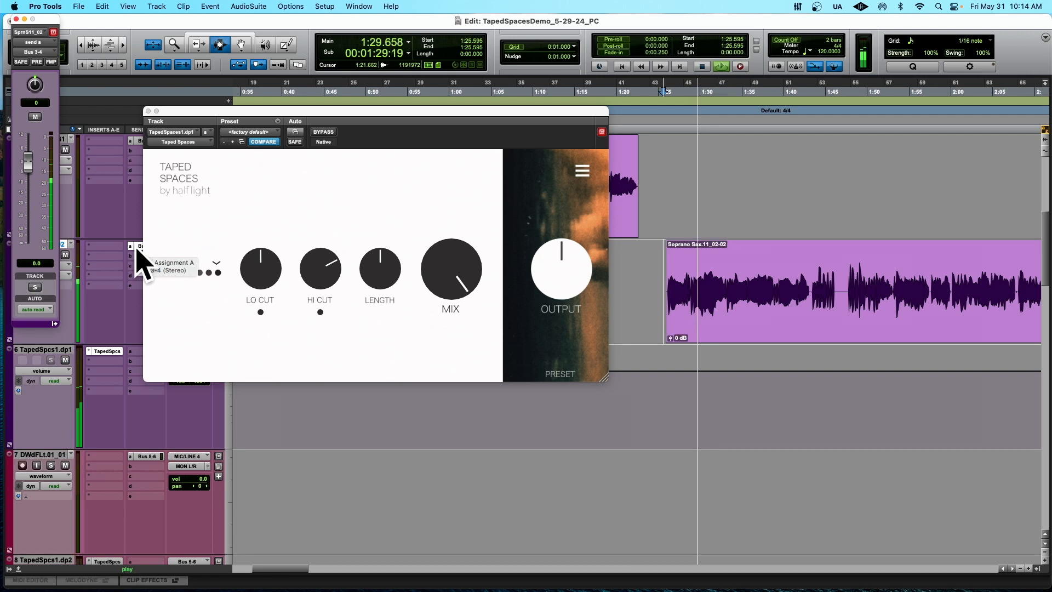
{"action": "left_click_drag", "start_coordinate": [310, 264], "coordinate": [364, 257]}
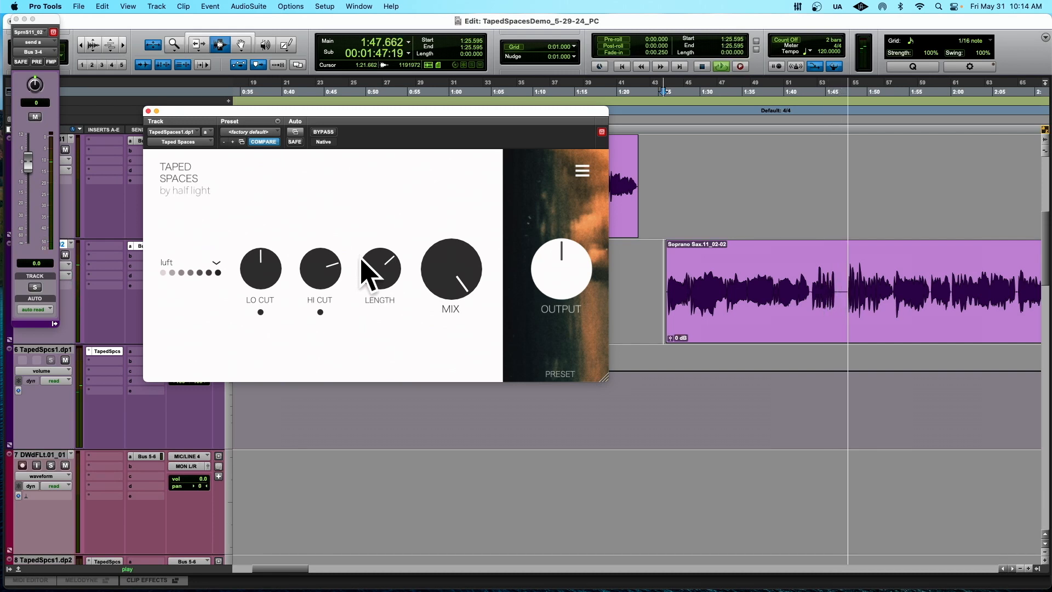
{"action": "key", "text": "space"}
{"action": "left_click", "coordinate": [148, 110]}
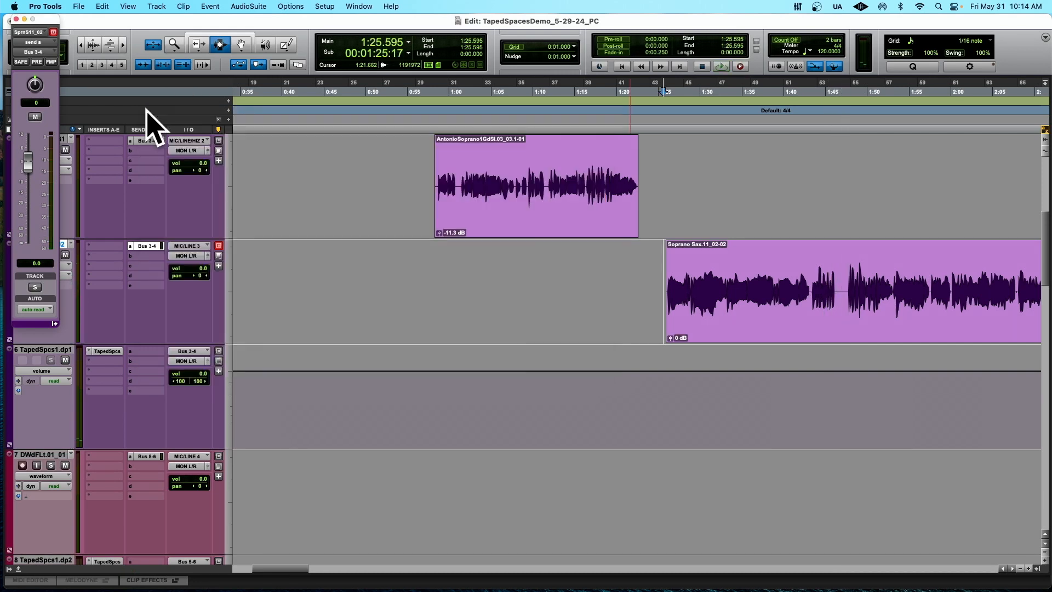
{"action": "left_click", "coordinate": [16, 19]}
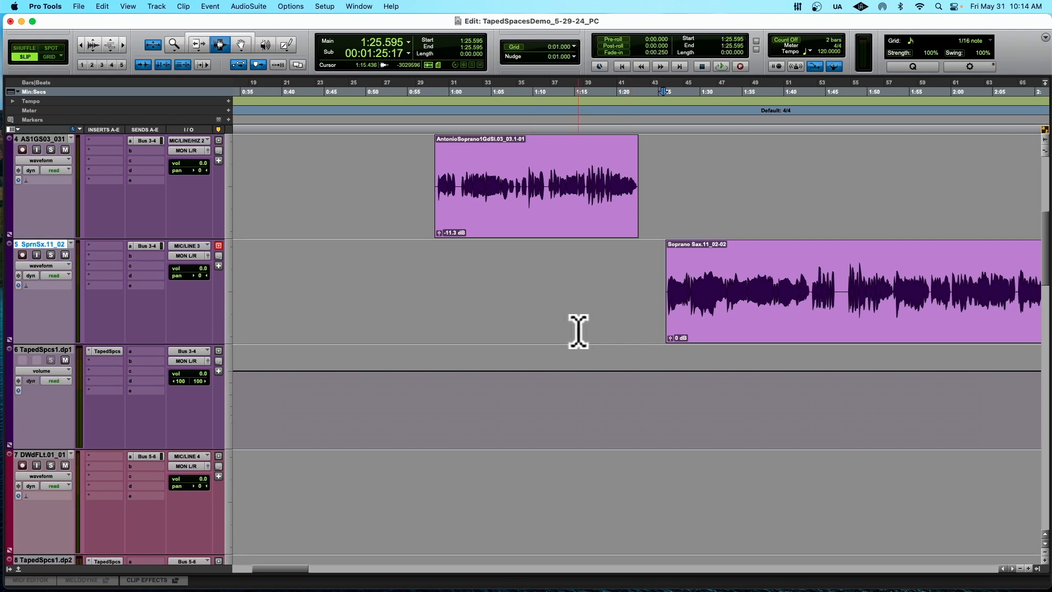
- Place the playback position near the start of the DW Wood Flute clip on track 7
{"action": "scroll", "coordinate": [576, 329], "scroll_direction": "right", "scroll_amount": 10}
{"action": "scroll", "coordinate": [577, 331], "scroll_direction": "right", "scroll_amount": 12}
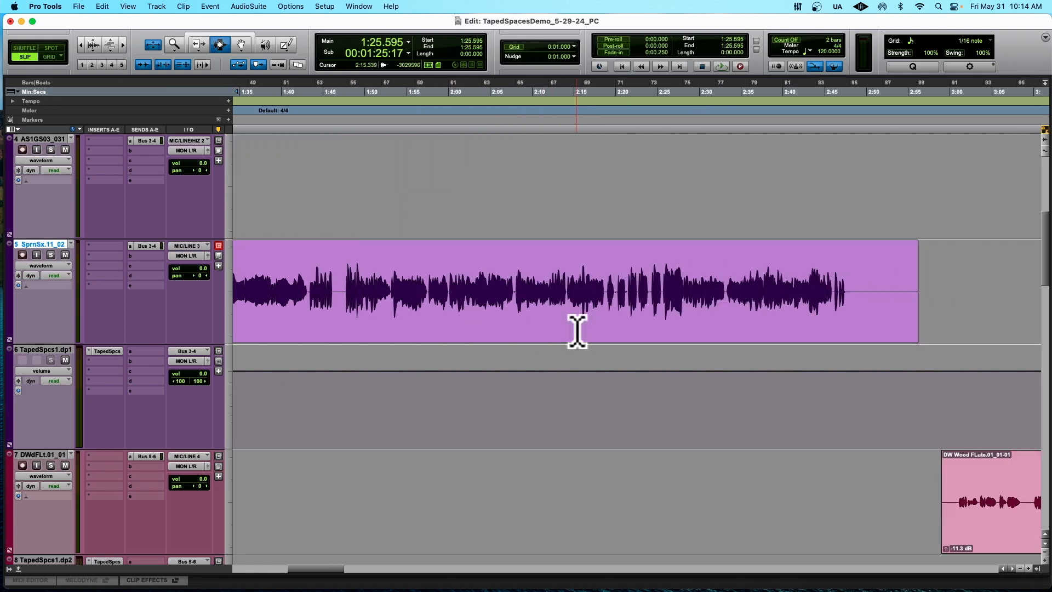
{"action": "scroll", "coordinate": [578, 331], "scroll_direction": "down", "scroll_amount": 4}
{"action": "scroll", "coordinate": [578, 330], "scroll_direction": "right", "scroll_amount": 5}
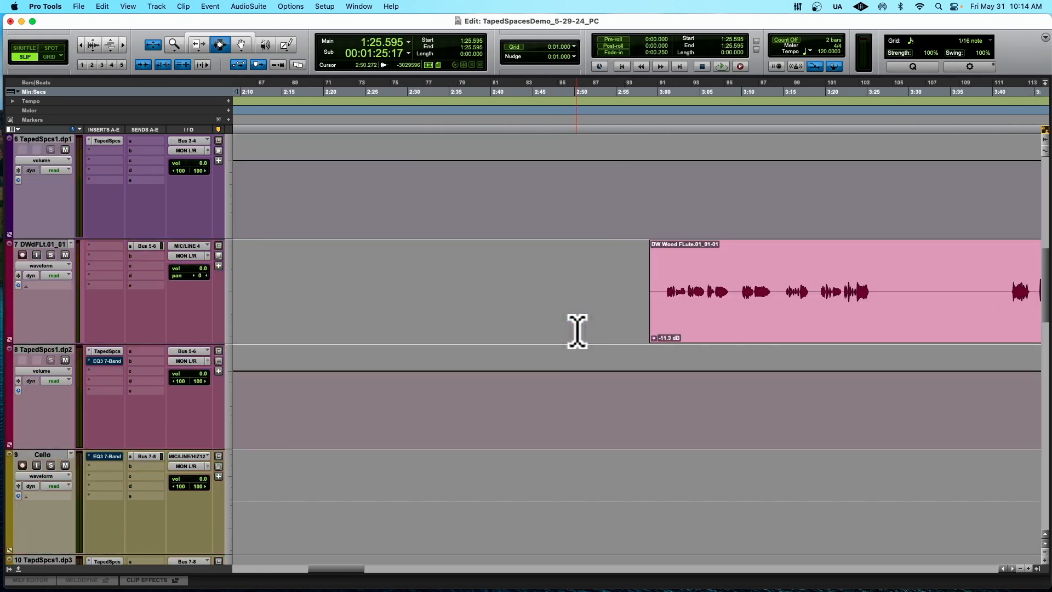
{"action": "left_click", "coordinate": [543, 297]}
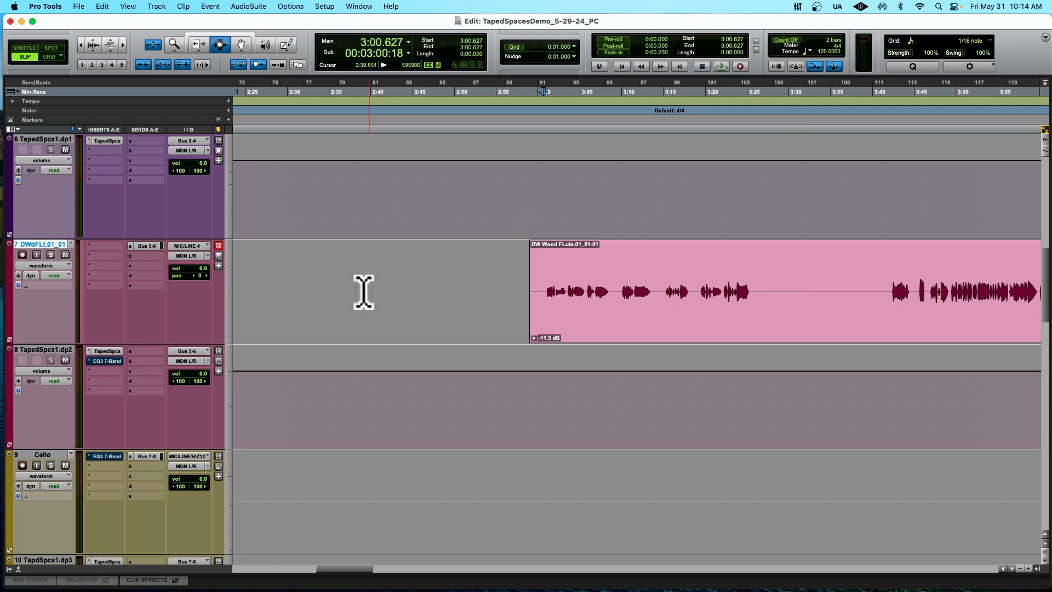
- Open the Taped Spaces reverb on track 8, keep the pianist space and audition the wood flute clip through it
{"action": "left_click", "coordinate": [108, 354]}
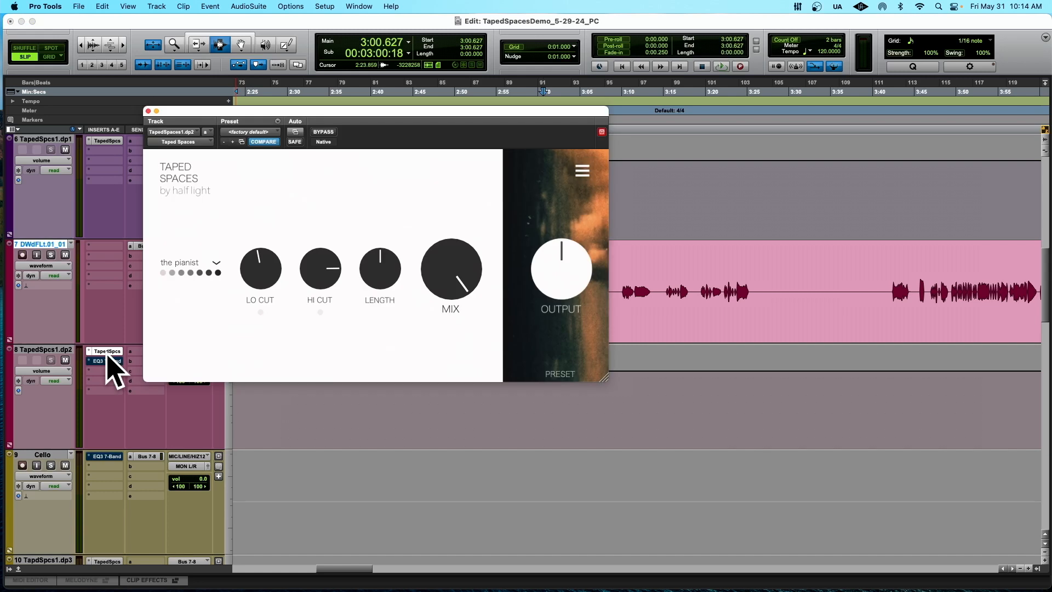
{"action": "left_click", "coordinate": [217, 263]}
{"action": "left_click", "coordinate": [244, 217]}
{"action": "left_click_drag", "start_coordinate": [313, 119], "coordinate": [624, 132]}
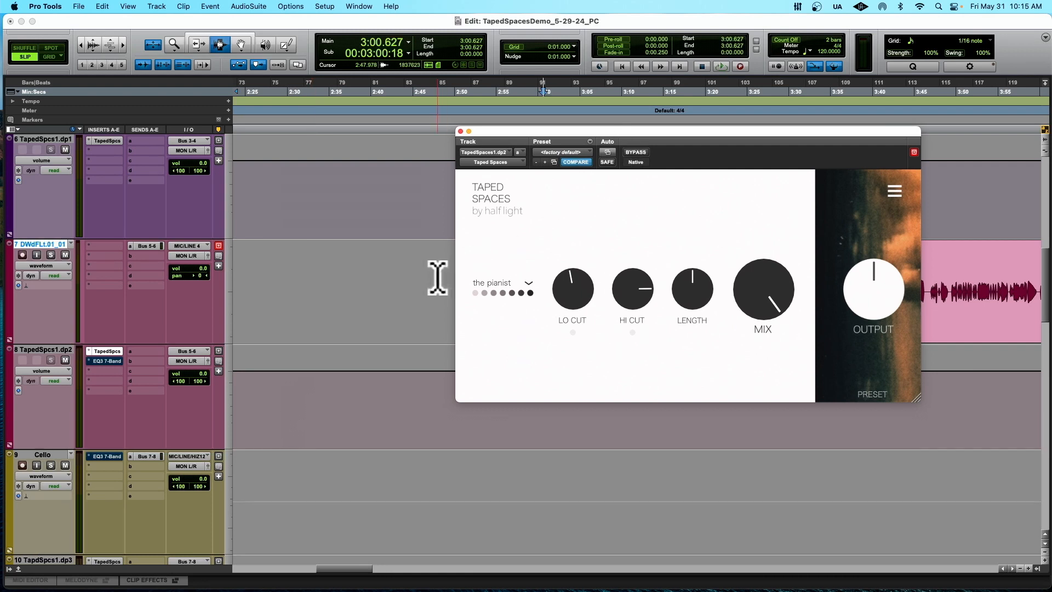
{"action": "key", "text": "space"}
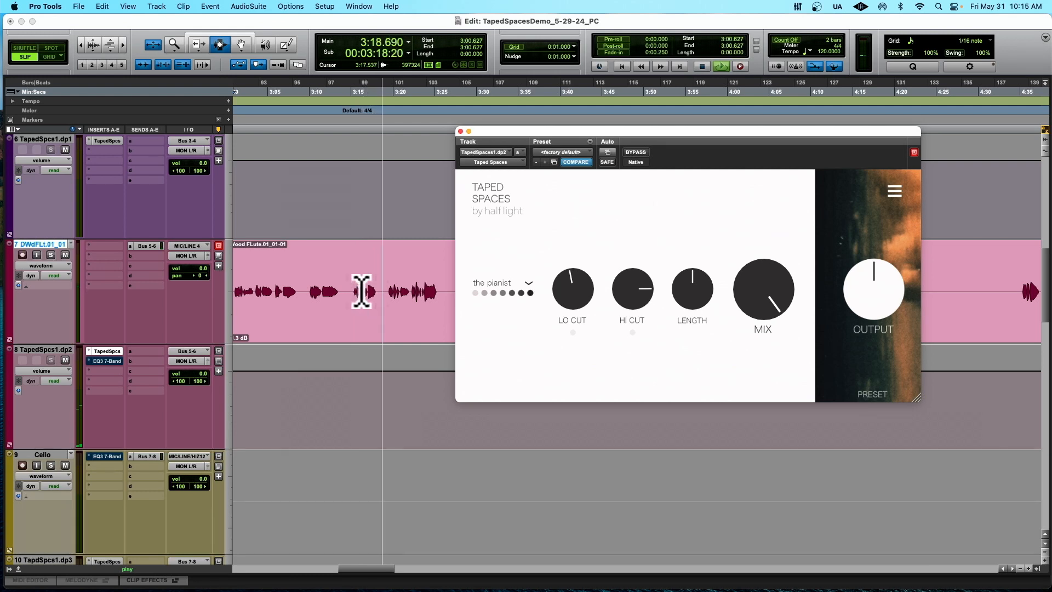
{"action": "key", "text": "space"}
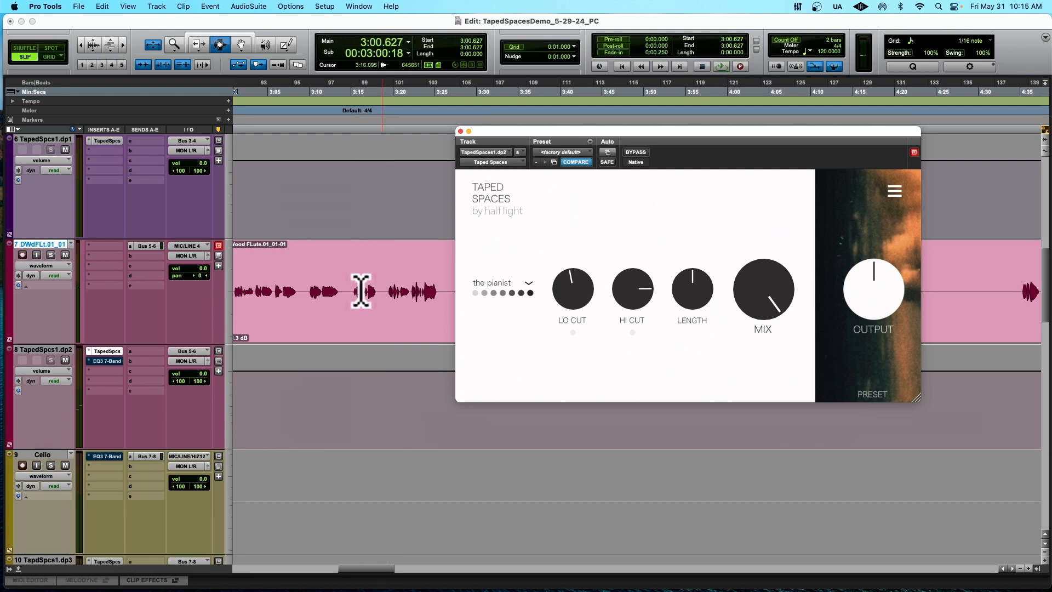
- Take the EQ3 7-Band on track 8 out of bypass and place its window clear of the Taped Spaces controls
{"action": "left_click", "coordinate": [104, 361]}
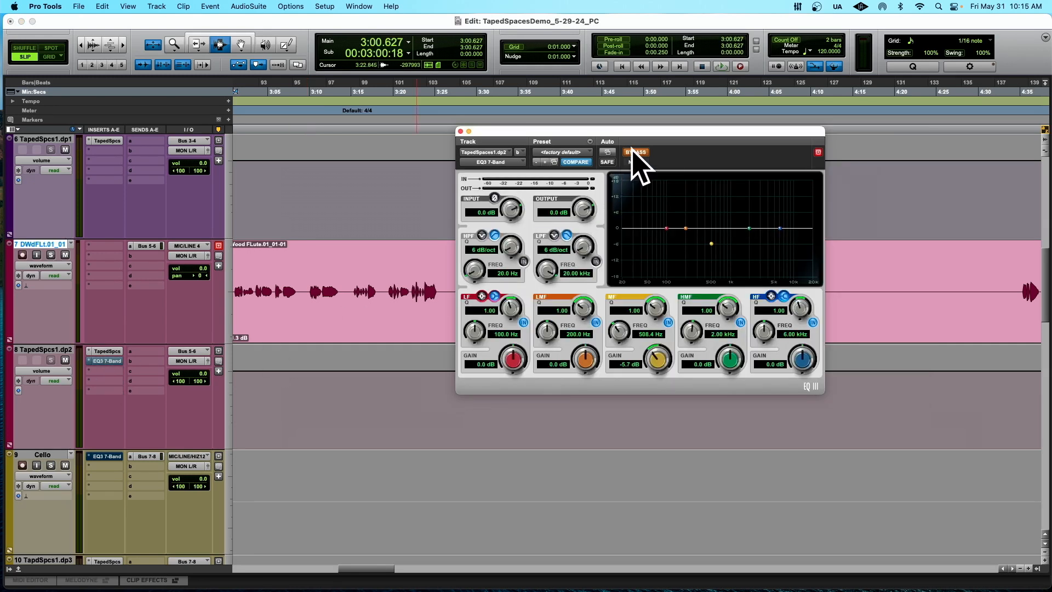
{"action": "left_click", "coordinate": [109, 352]}
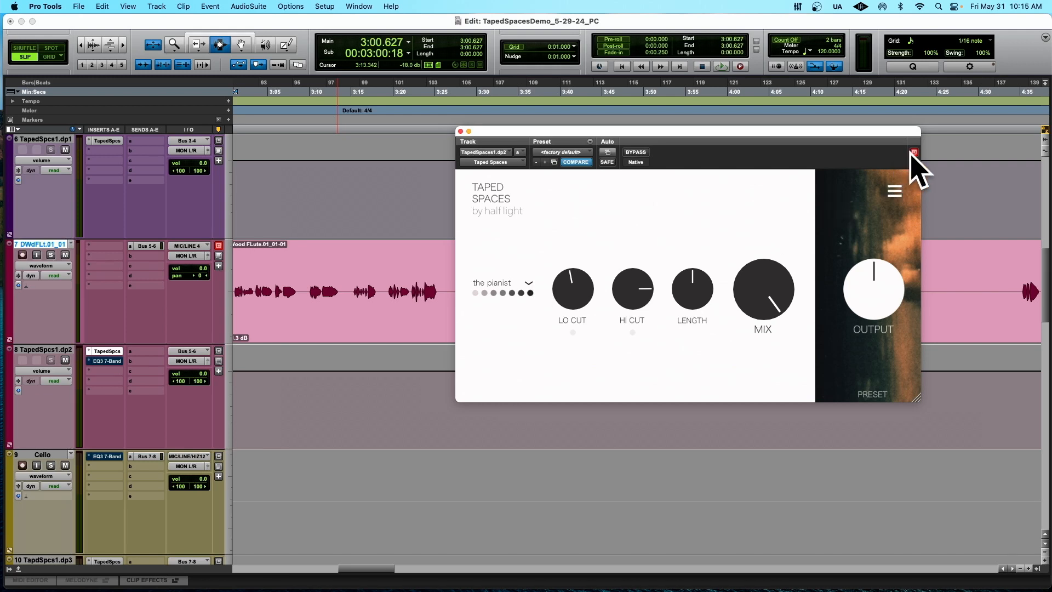
{"action": "left_click", "coordinate": [107, 361]}
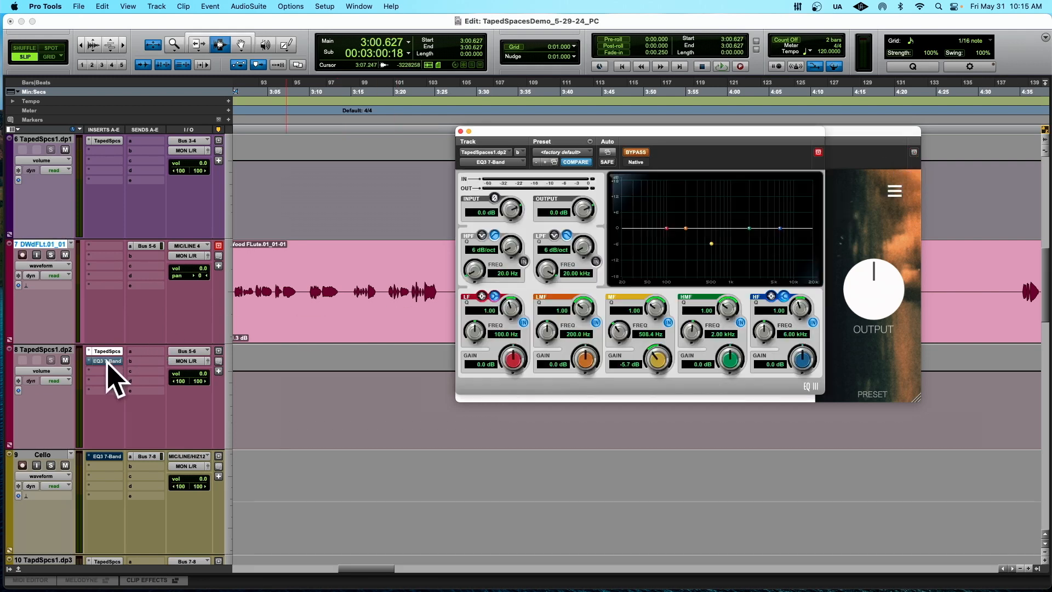
{"action": "left_click", "coordinate": [636, 153]}
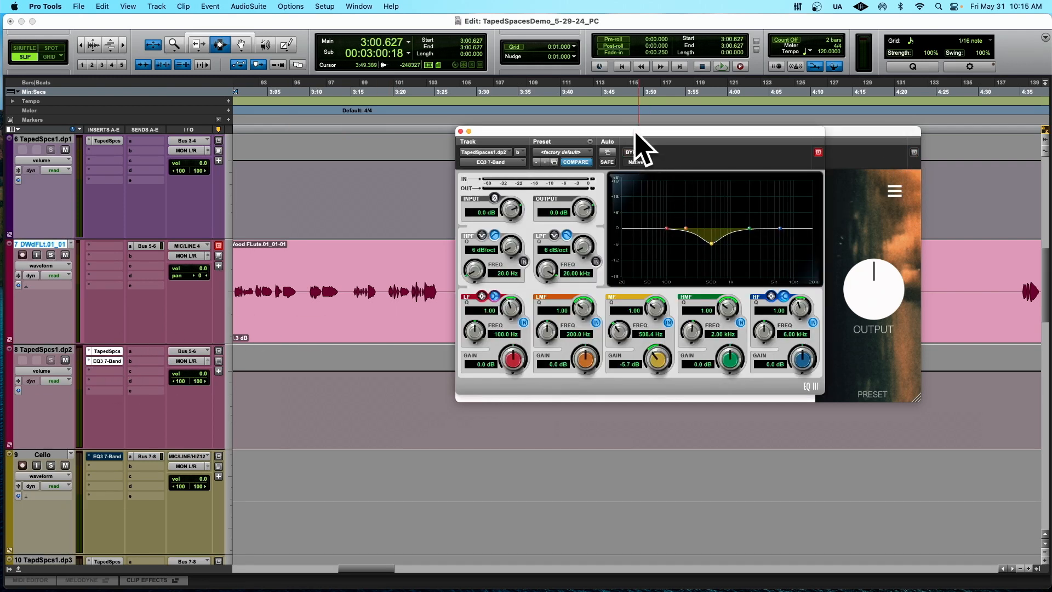
{"action": "left_click_drag", "start_coordinate": [634, 135], "coordinate": [329, 195]}
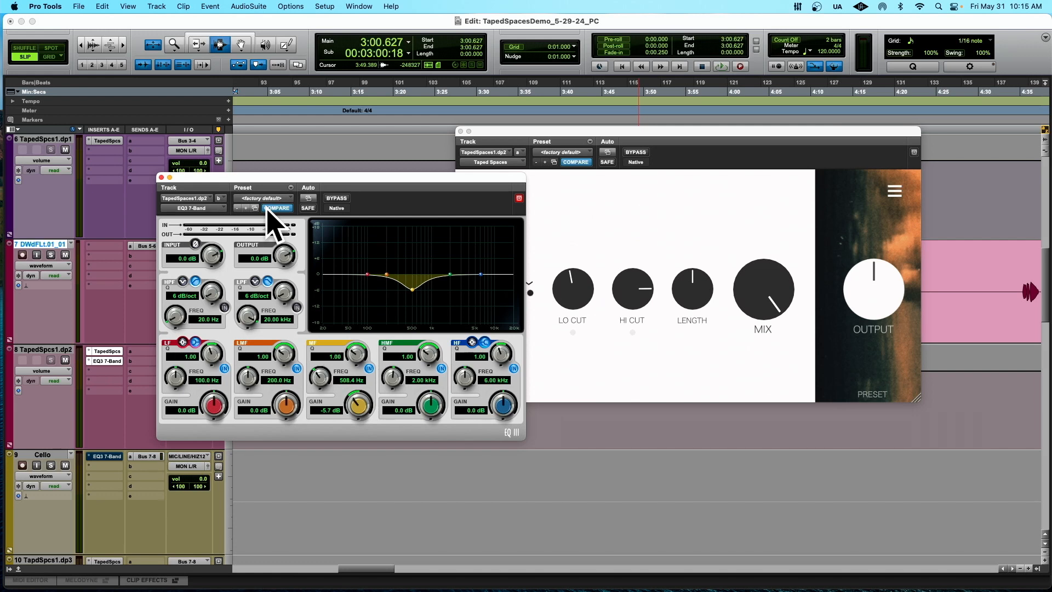
- Compare the wood flute reverb with the EQ3 7-Band active and bypassed, leaving the EQ active
{"action": "key", "text": "space"}
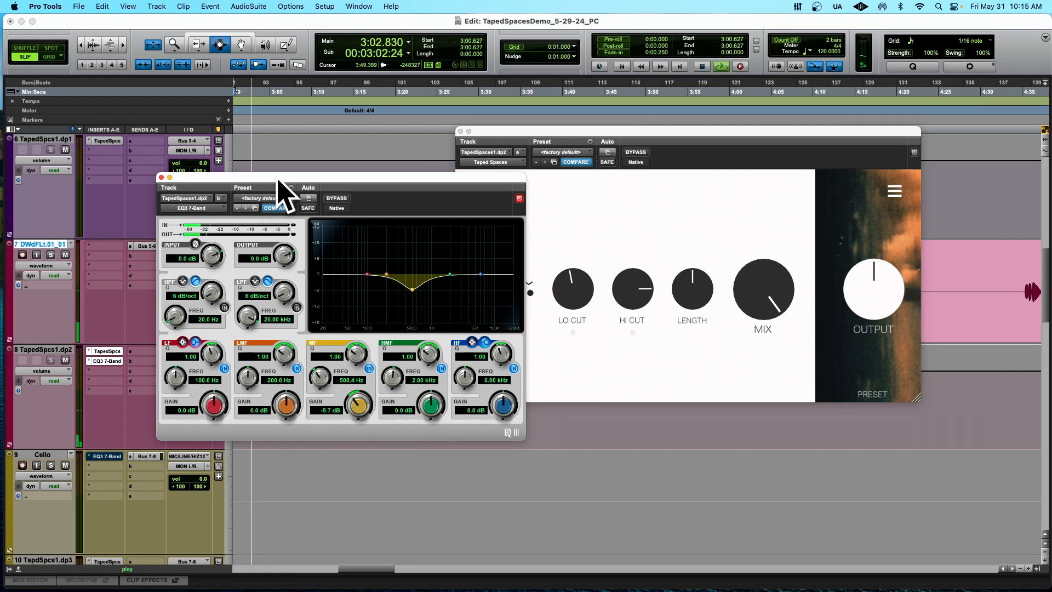
{"action": "key", "text": "space"}
{"action": "left_click", "coordinate": [336, 198]}
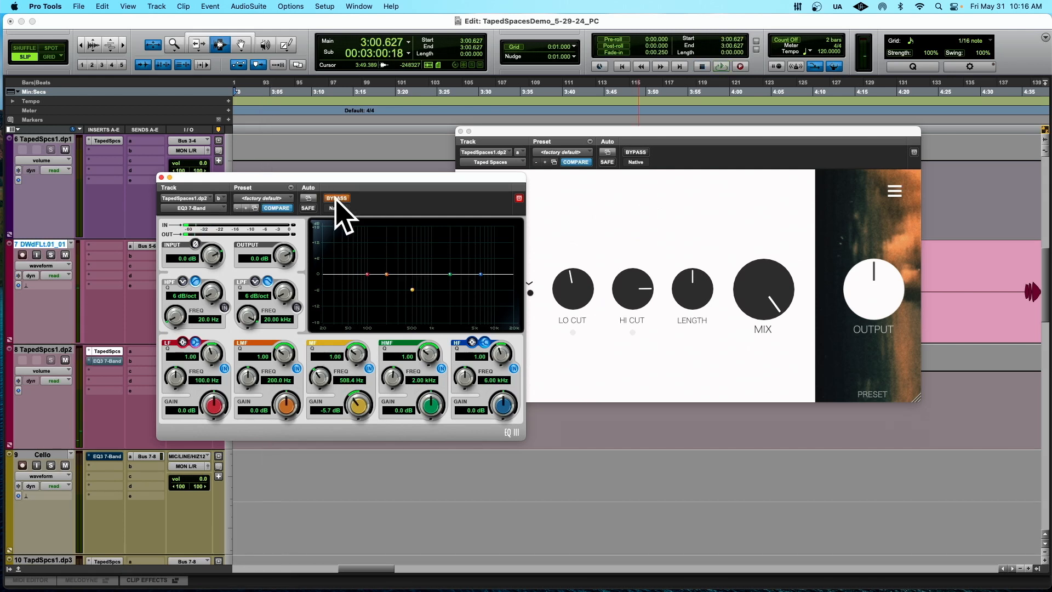
{"action": "key", "text": "space"}
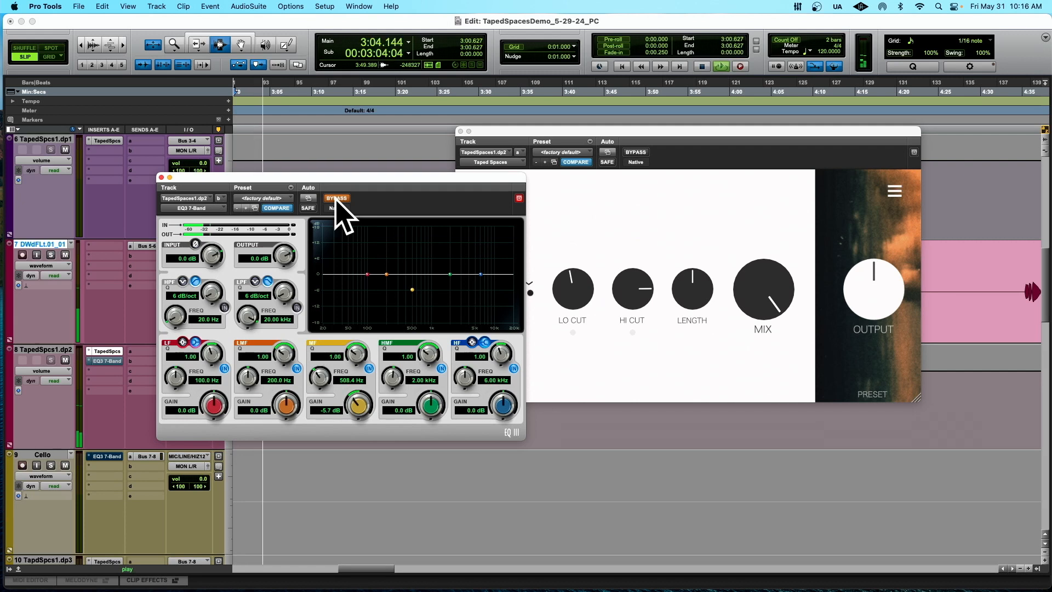
{"action": "key", "text": "space"}
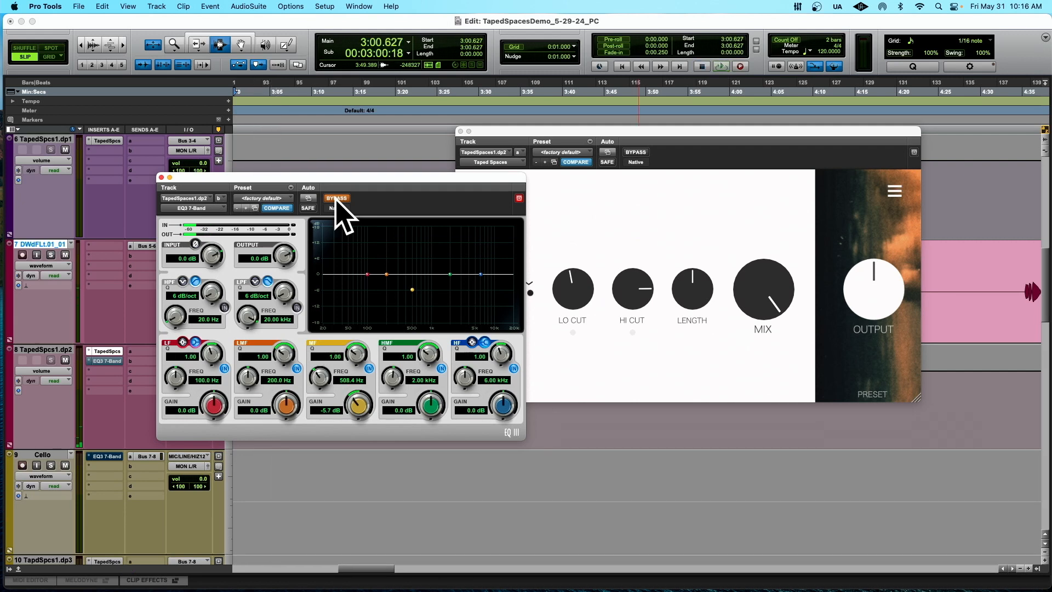
{"action": "left_click", "coordinate": [336, 199]}
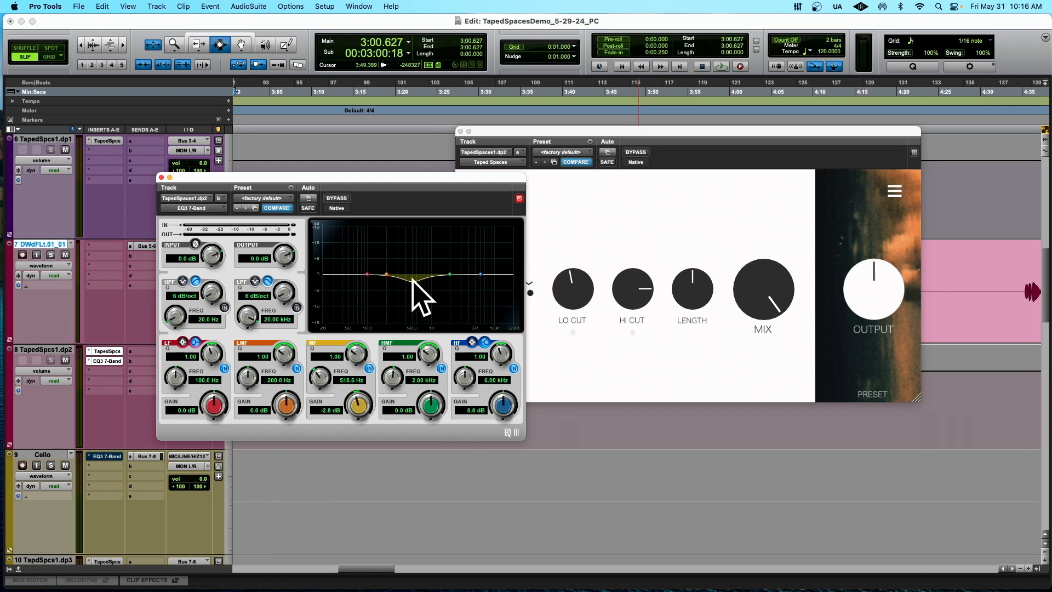
- Set the EQ's MF band to -6.3 dB at 518.6 Hz and close the EQ
{"action": "left_click_drag", "start_coordinate": [412, 276], "coordinate": [412, 288]}
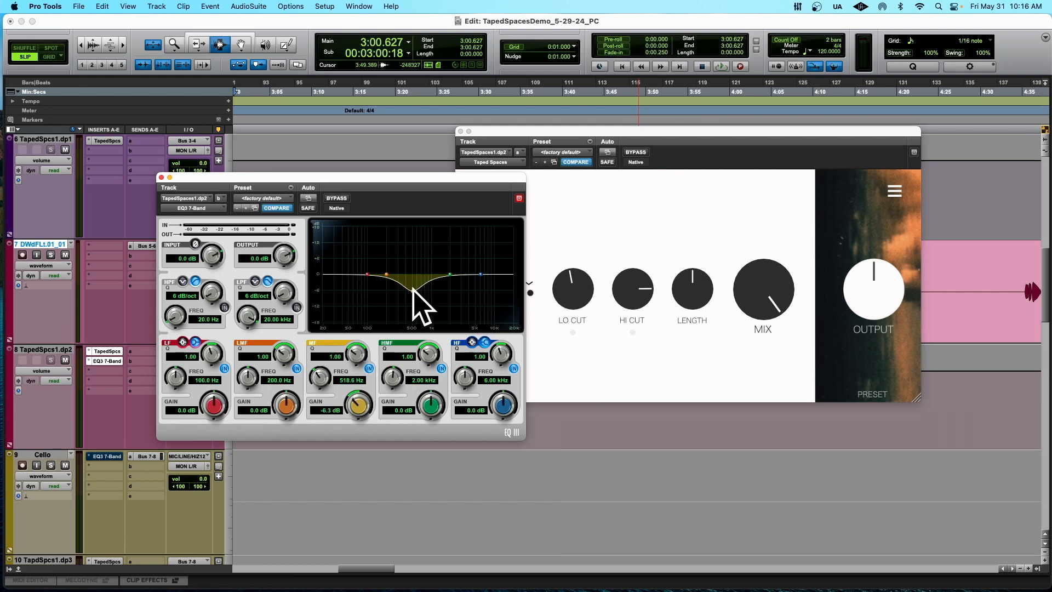
{"action": "left_click_drag", "start_coordinate": [165, 180], "coordinate": [164, 180]}
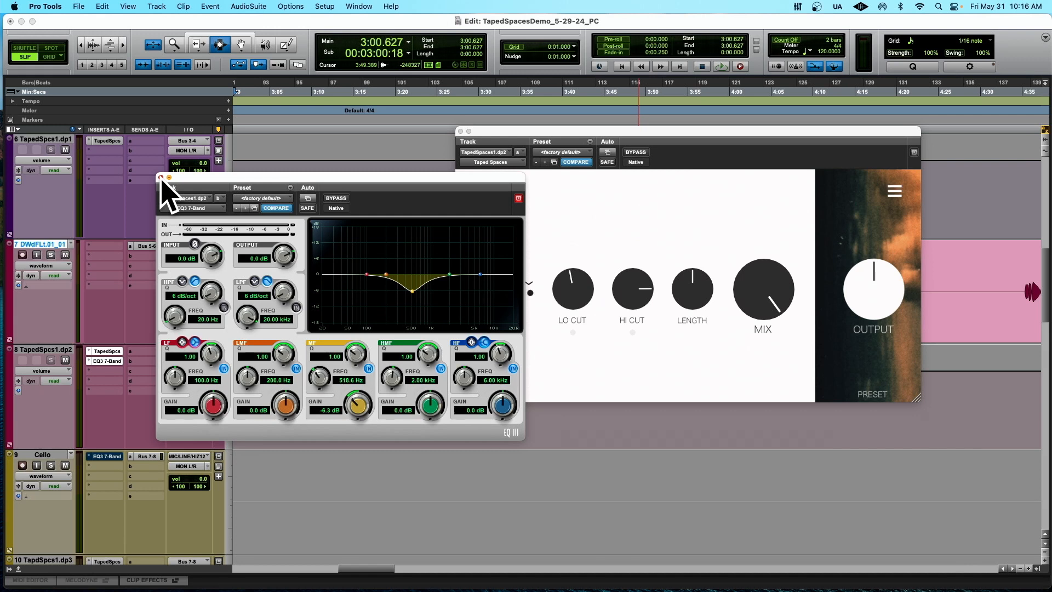
{"action": "left_click", "coordinate": [160, 178]}
- Raise the pianist reverb's Length to maximum, audition the wood flute clip and close the reverb
{"action": "key", "text": "space"}
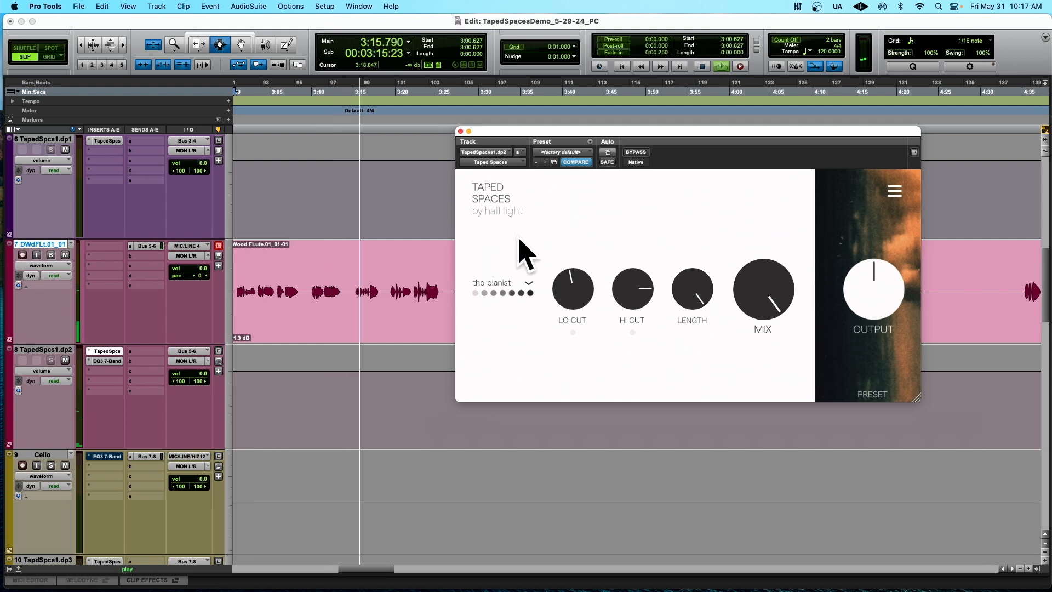
{"action": "left_click_drag", "start_coordinate": [555, 133], "coordinate": [402, 96]}
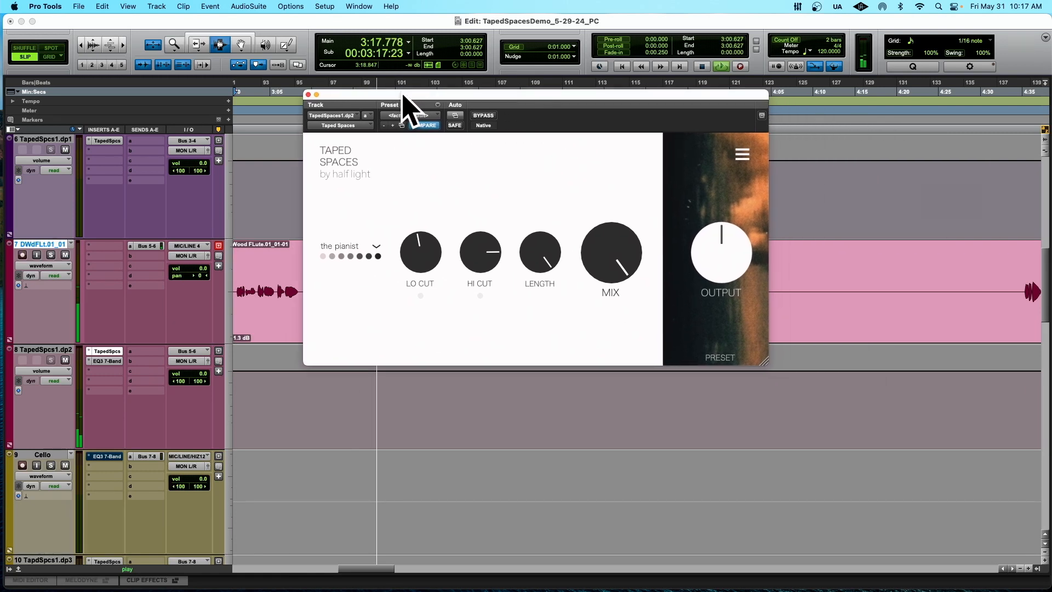
{"action": "left_click_drag", "start_coordinate": [482, 88], "coordinate": [629, 100]}
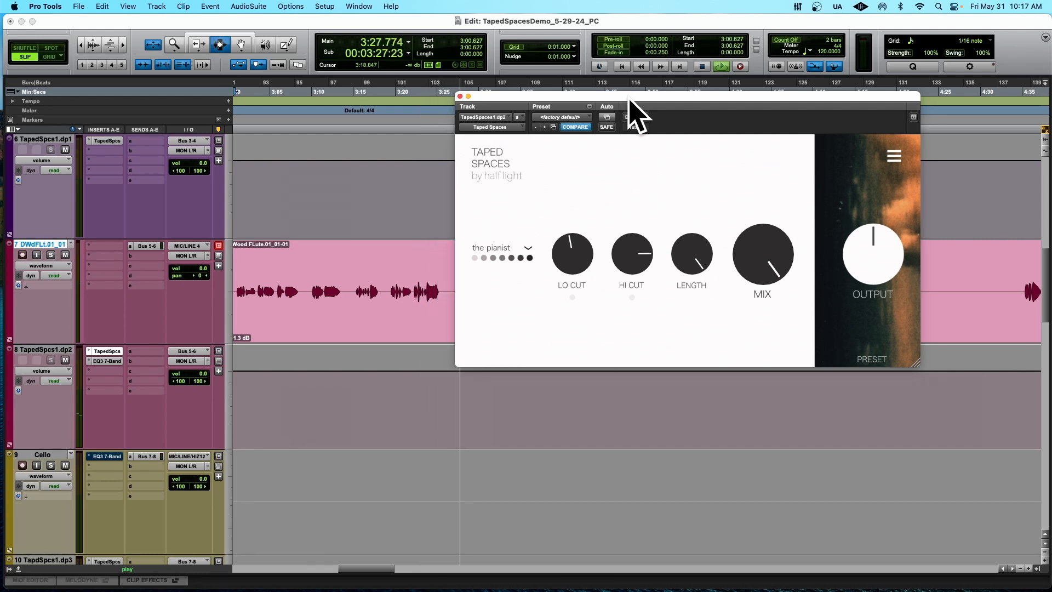
{"action": "key", "text": "space"}
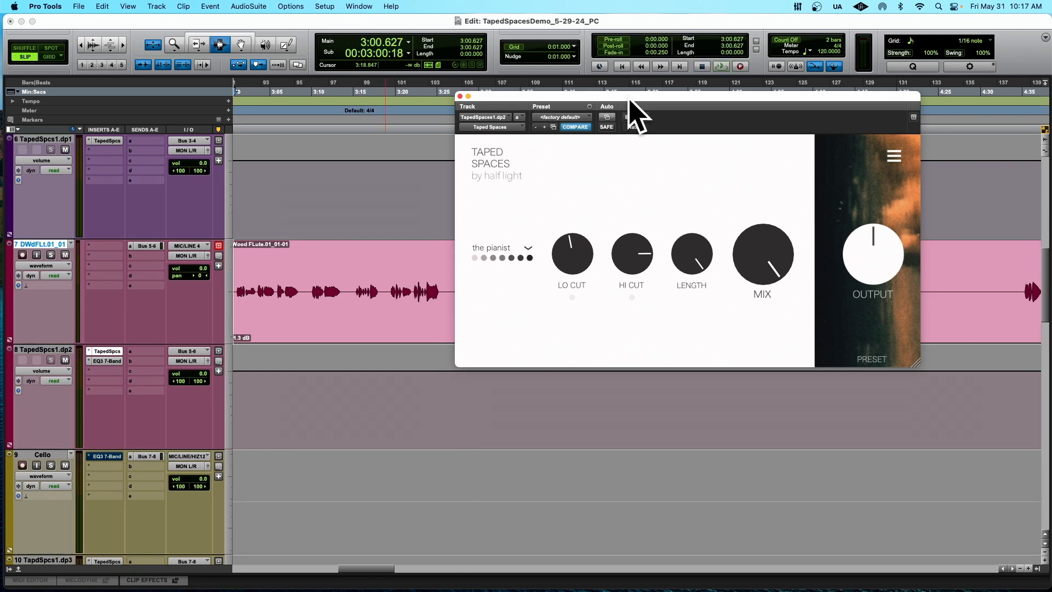
{"action": "left_click", "coordinate": [459, 96]}
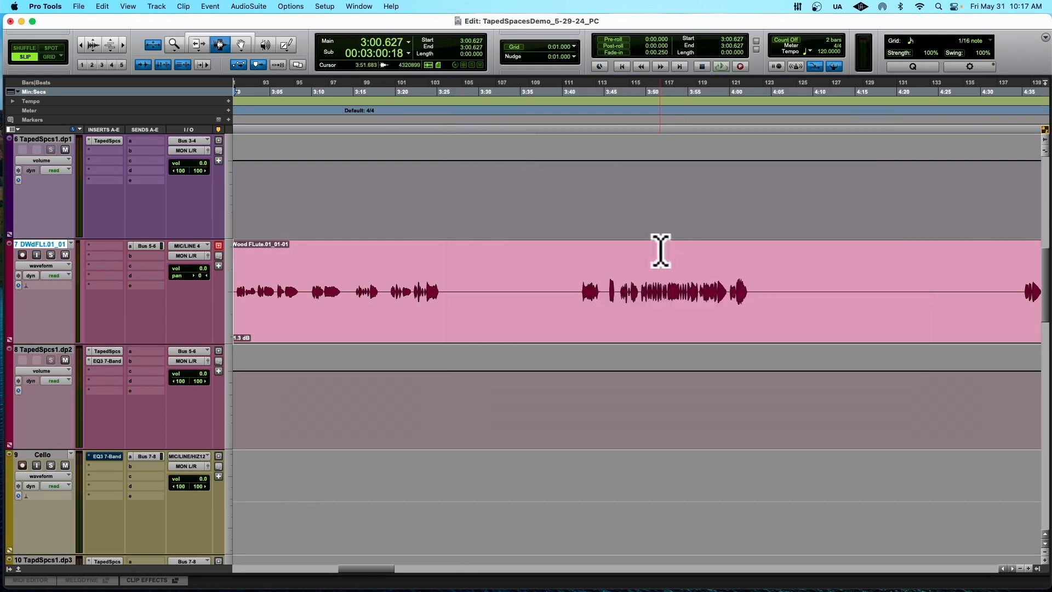
- Place the playback position at the first cello note in the clip on track 9
{"action": "scroll", "coordinate": [582, 341], "scroll_direction": "right", "scroll_amount": 10}
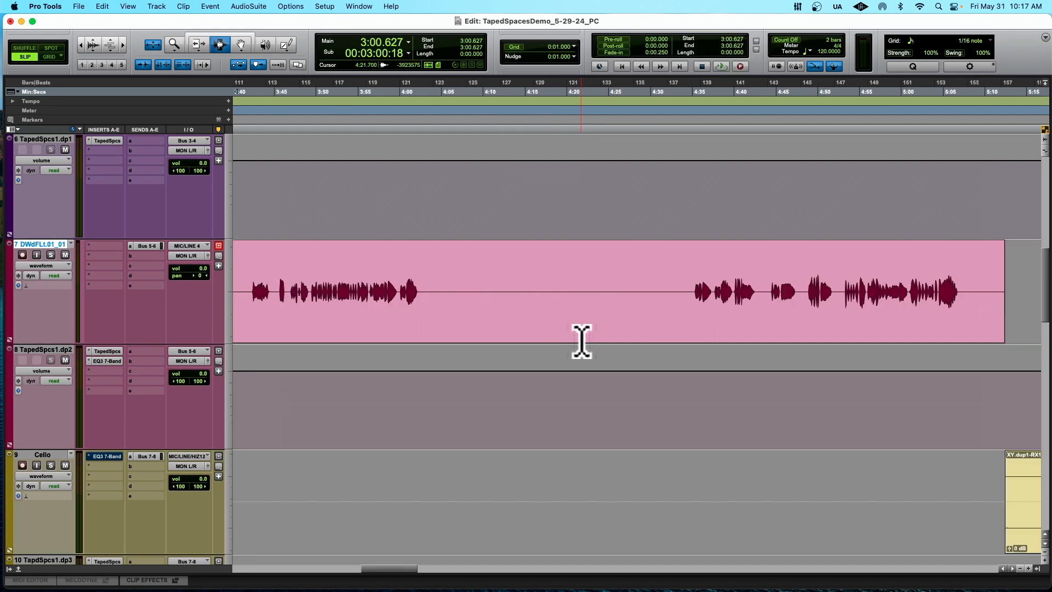
{"action": "scroll", "coordinate": [582, 341], "scroll_direction": "down", "scroll_amount": 3}
{"action": "scroll", "coordinate": [581, 341], "scroll_direction": "right", "scroll_amount": 4}
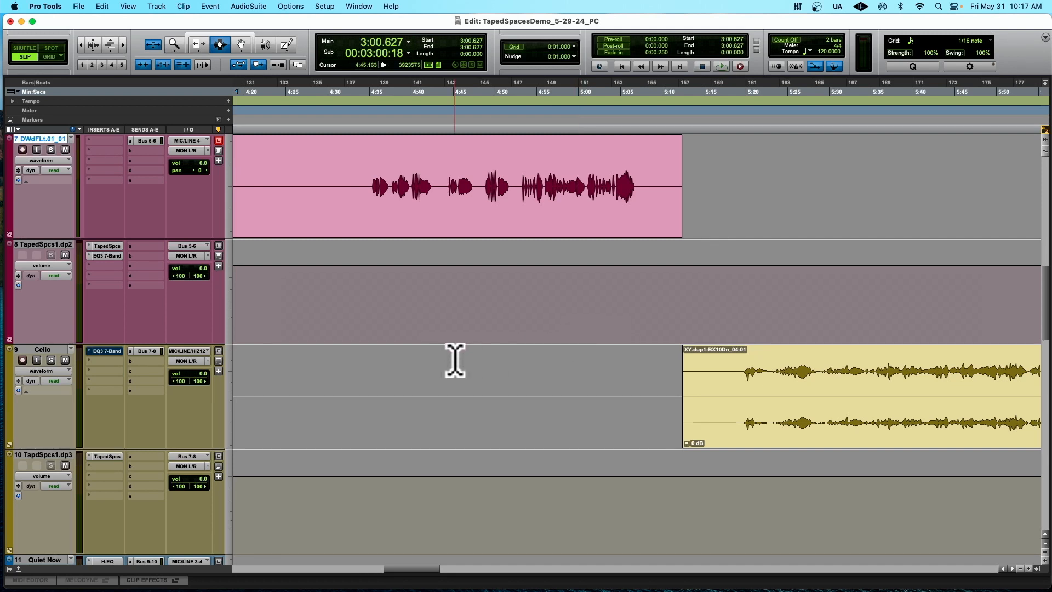
{"action": "left_click", "coordinate": [745, 379]}
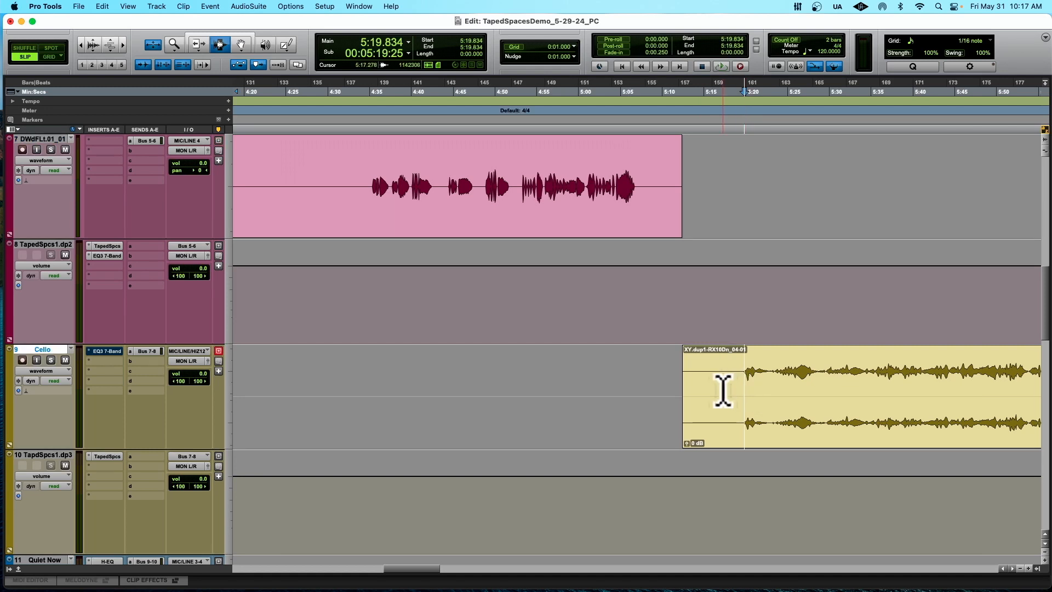
{"action": "scroll", "coordinate": [729, 387], "scroll_direction": "right", "scroll_amount": 3}
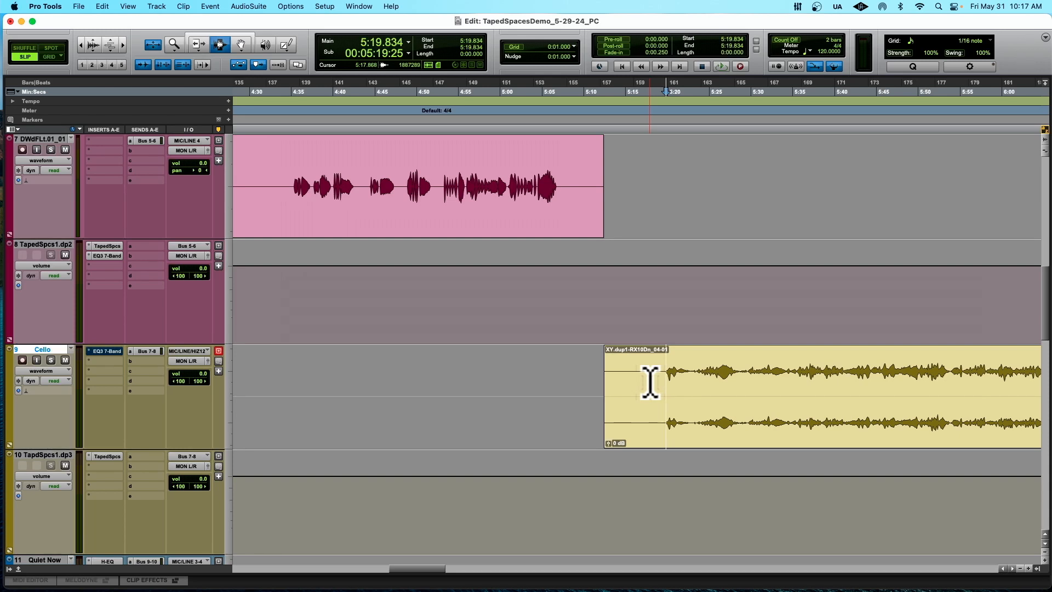
{"action": "scroll", "coordinate": [650, 380], "scroll_direction": "right", "scroll_amount": 1}
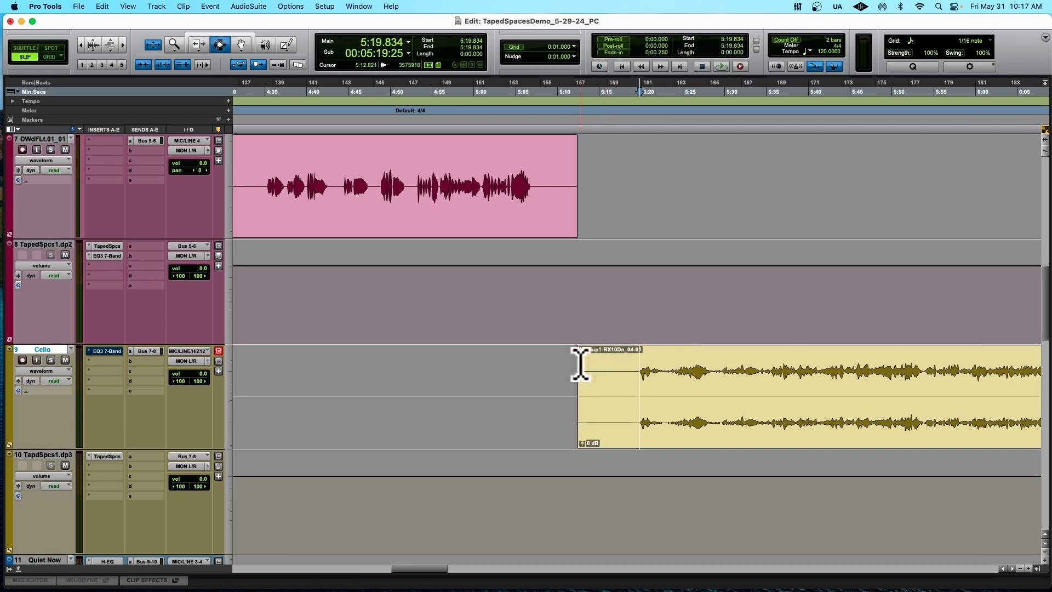
- Place the playback position just before the first cello note and audition the cello clip with its Bus 7-8 send muted
{"action": "left_click", "coordinate": [635, 387]}
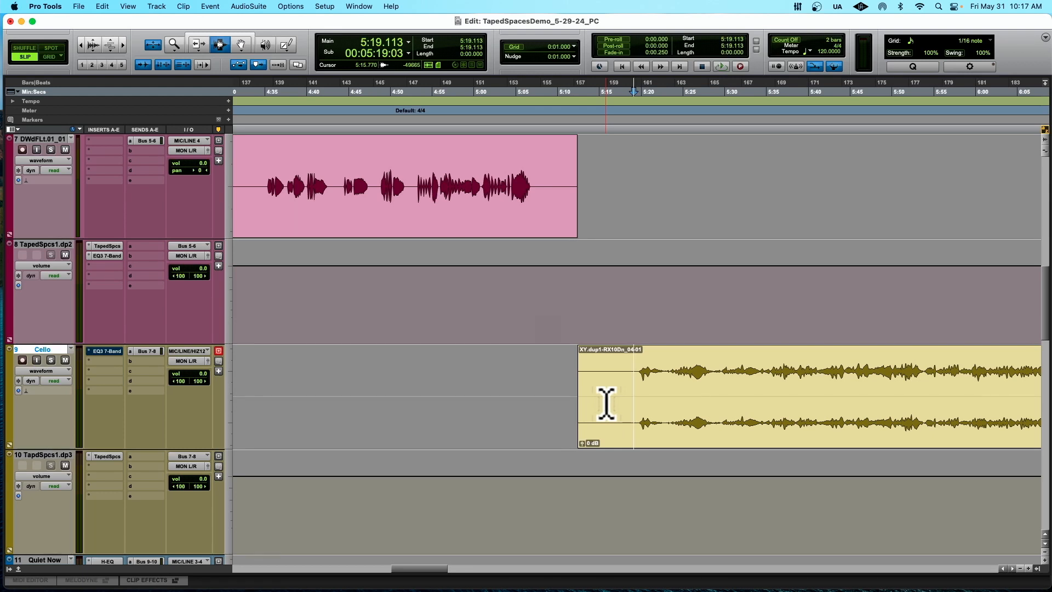
{"action": "scroll", "coordinate": [606, 404], "scroll_direction": "right", "scroll_amount": 2}
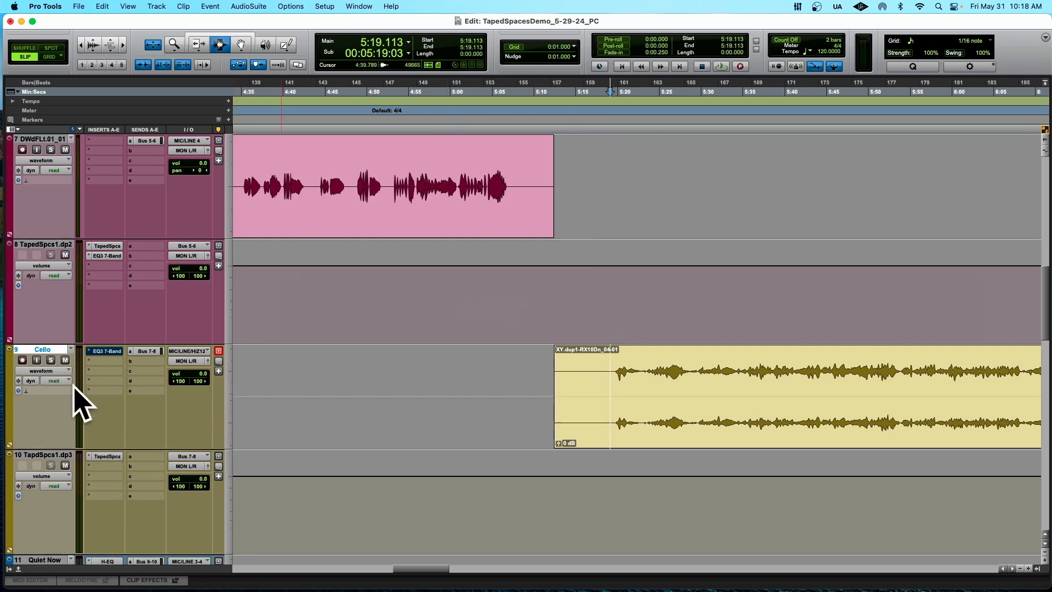
{"action": "key", "text": "space"}
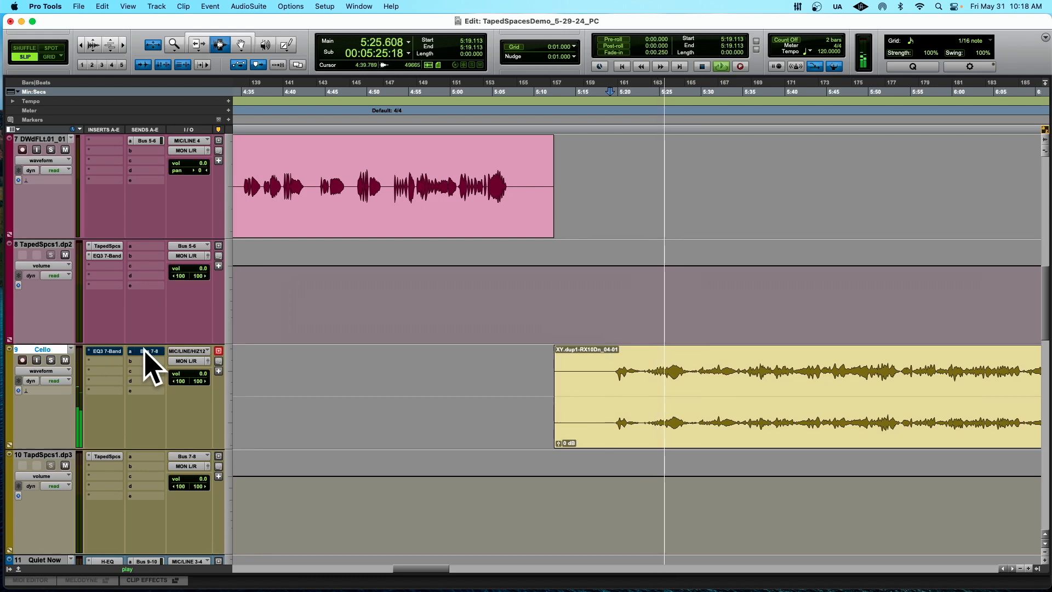
{"action": "scroll", "coordinate": [495, 446], "scroll_direction": "right", "scroll_amount": 5}
{"action": "scroll", "coordinate": [496, 446], "scroll_direction": "right", "scroll_amount": 2}
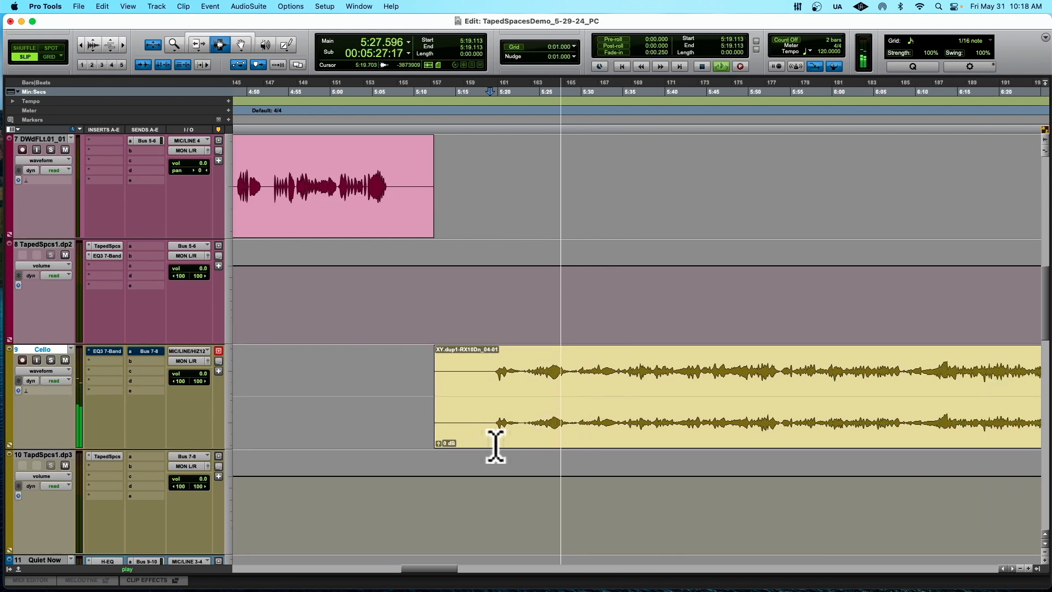
{"action": "scroll", "coordinate": [495, 446], "scroll_direction": "right", "scroll_amount": 3}
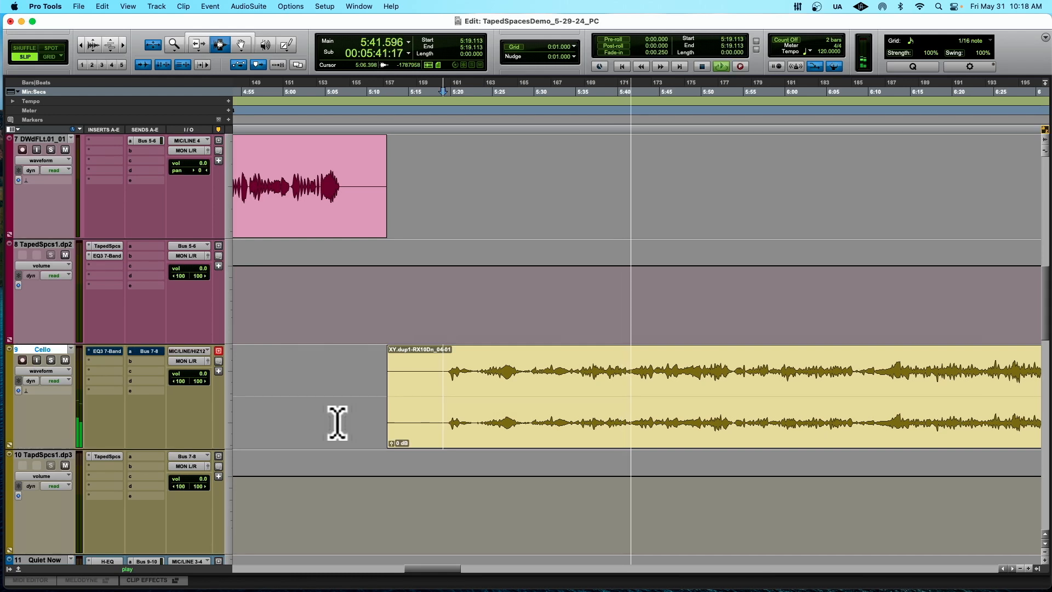
{"action": "key", "text": "space"}
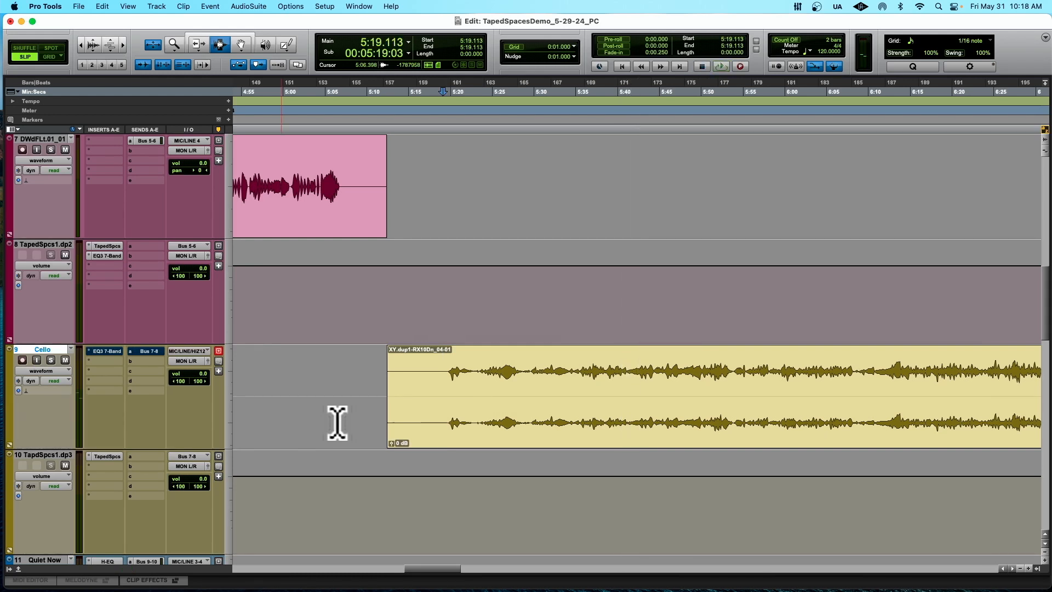
- Take the cello track's EQ3 7-Band out of bypass, move its window clear of the clip, and audition the cello
{"action": "left_click", "coordinate": [107, 350]}
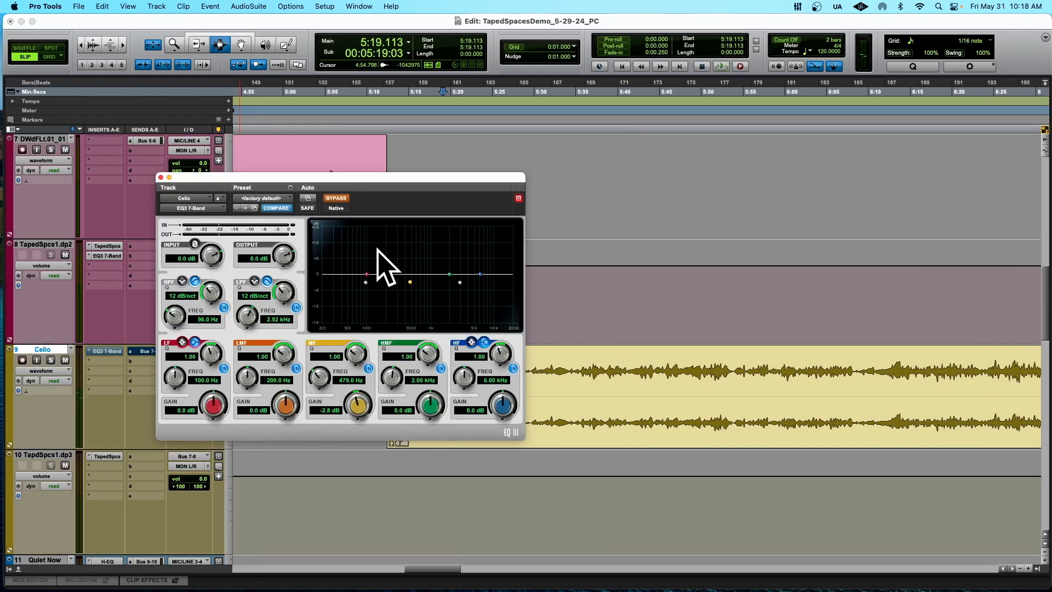
{"action": "left_click", "coordinate": [336, 197]}
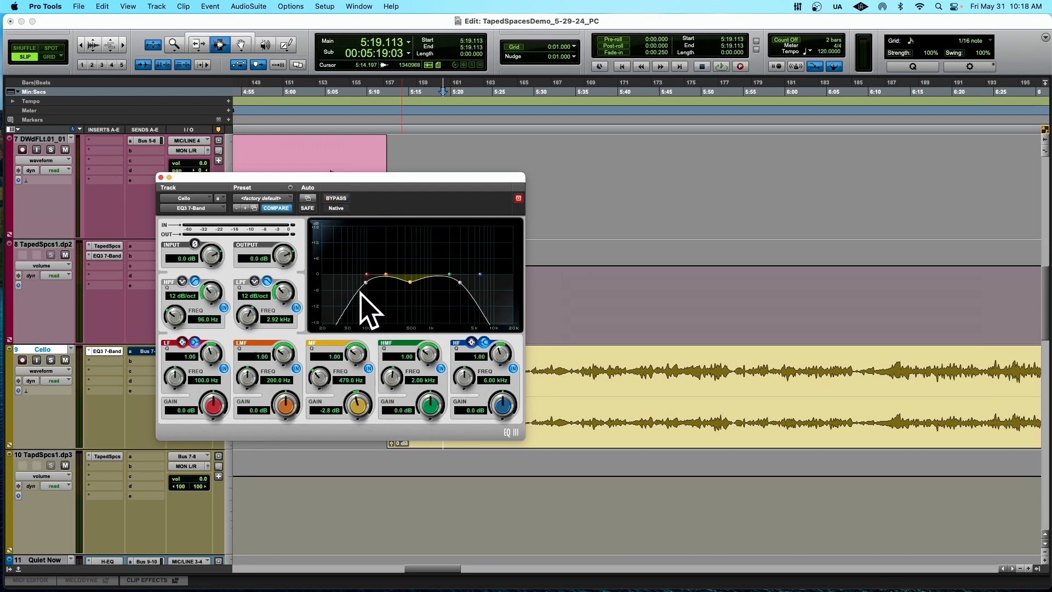
{"action": "left_click_drag", "start_coordinate": [324, 181], "coordinate": [526, 91]}
{"action": "key", "text": "space"}
{"action": "key", "text": "space"}
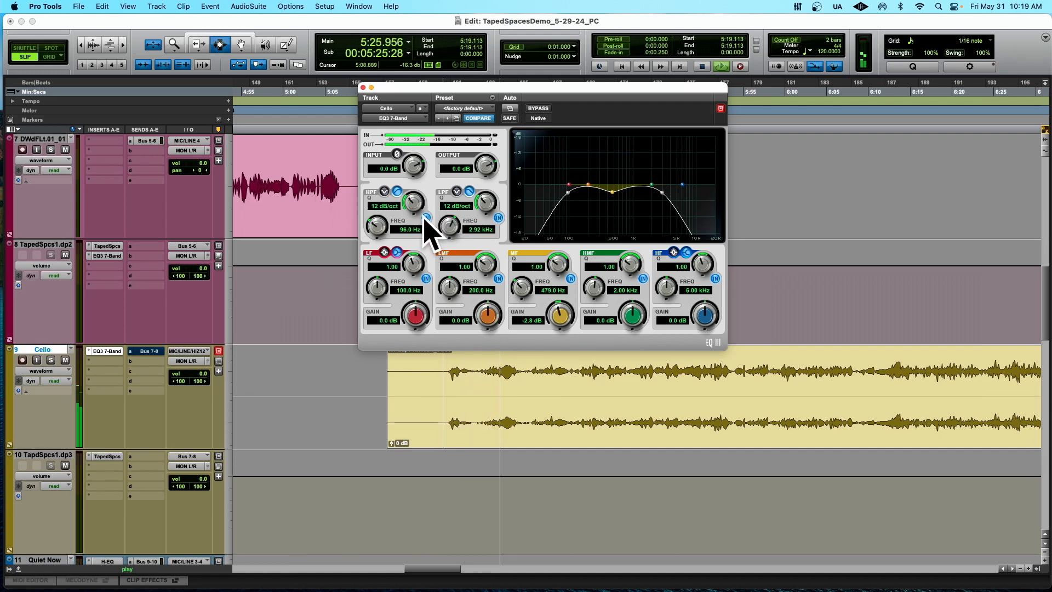
{"action": "key", "text": "space"}
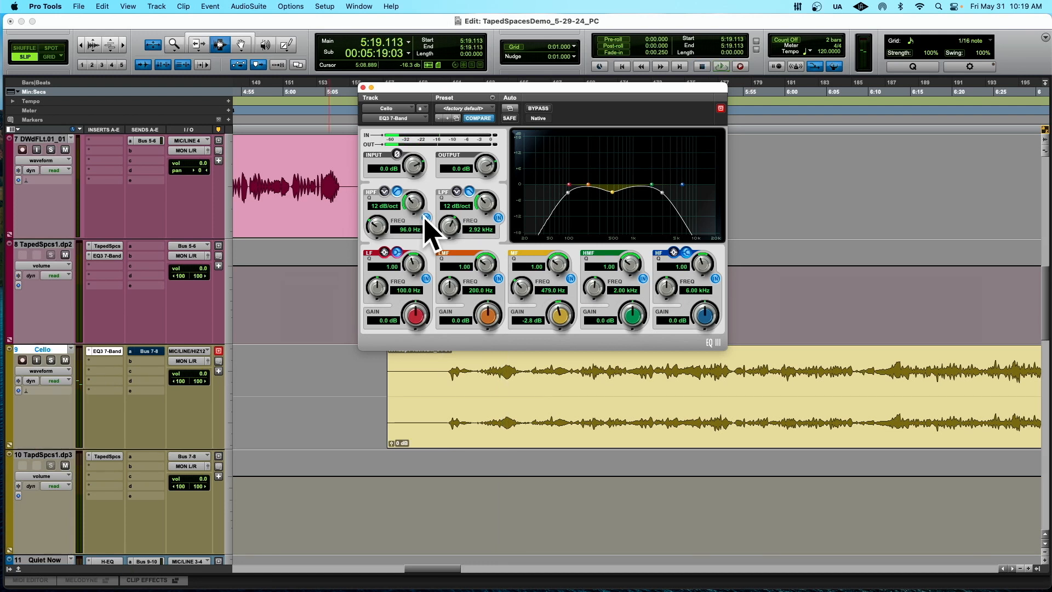
- Switch off the EQ's HPF and LPF, and compare the cello with the EQ bypassed and active, leaving it active
{"action": "left_click", "coordinate": [427, 218]}
{"action": "left_click", "coordinate": [498, 217]}
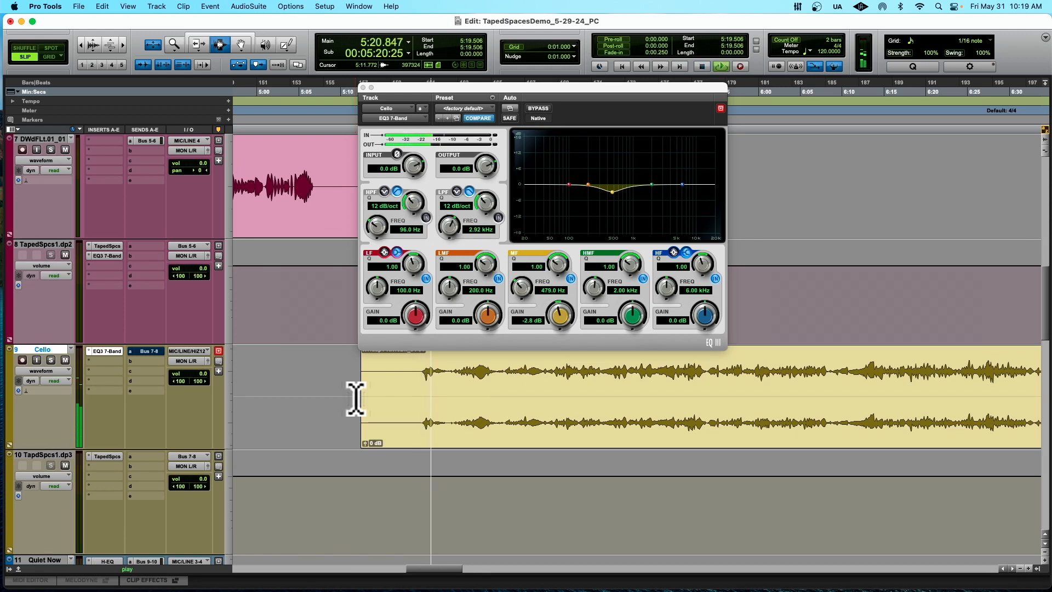
{"action": "left_click", "coordinate": [538, 108]}
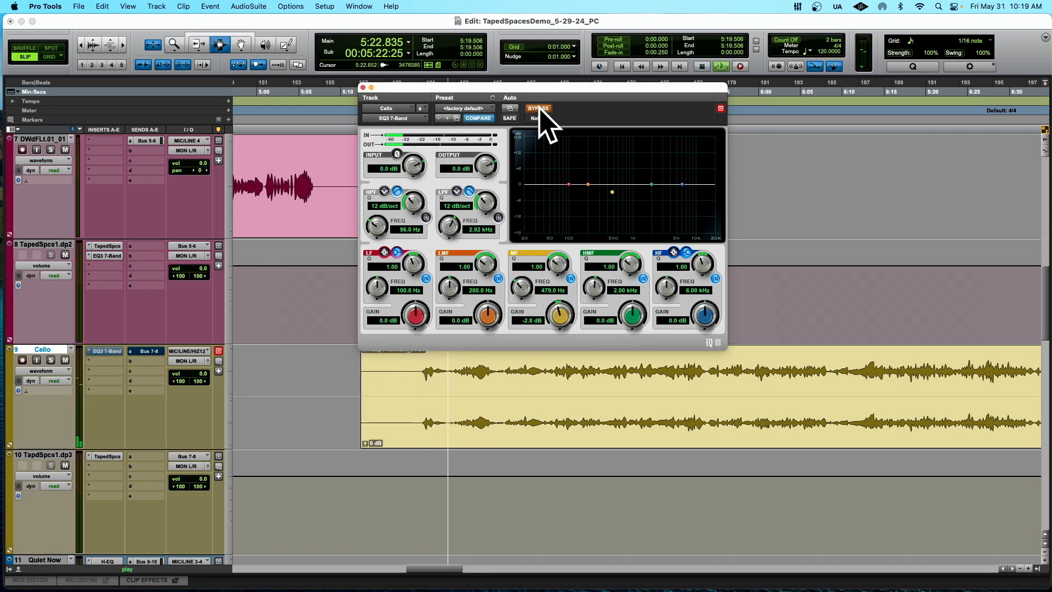
{"action": "left_click", "coordinate": [538, 108]}
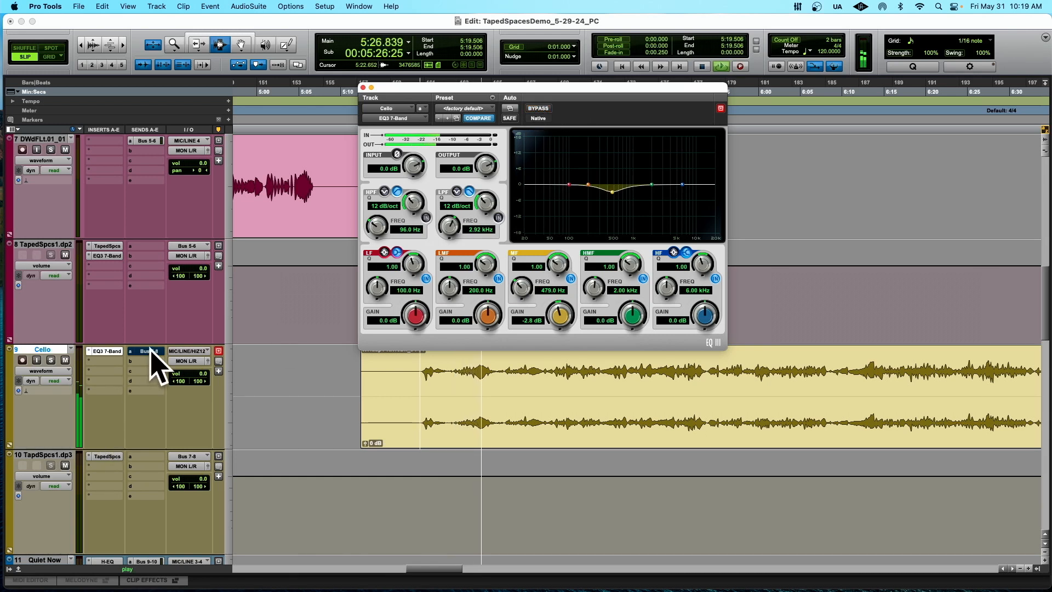
- Enable Hi Cut and raise Length in track 10's Taped Spaces reverb, and set the cello send level to -4.3 dB
{"action": "left_click", "coordinate": [105, 456]}
{"action": "mouse_move", "coordinate": [472, 243]}
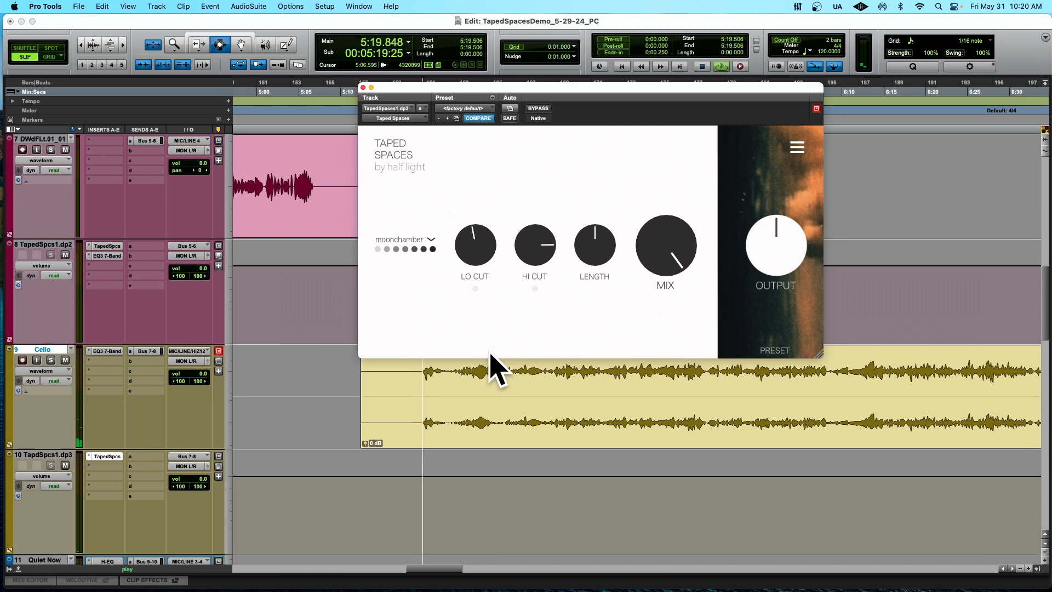
{"action": "mouse_move", "coordinate": [556, 247]}
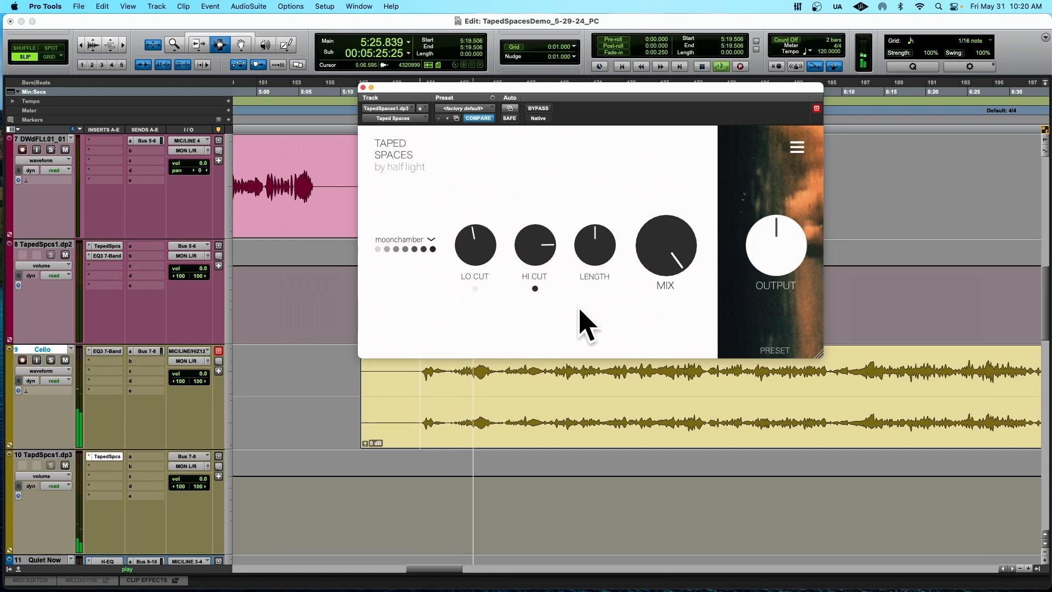
{"action": "mouse_move", "coordinate": [592, 265]}
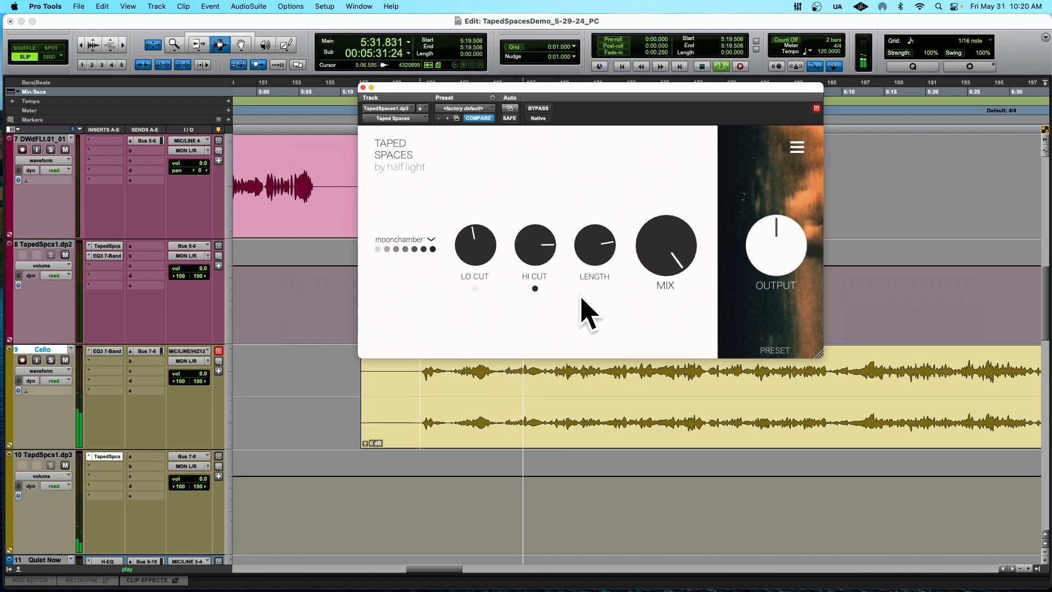
{"action": "left_click", "coordinate": [146, 352]}
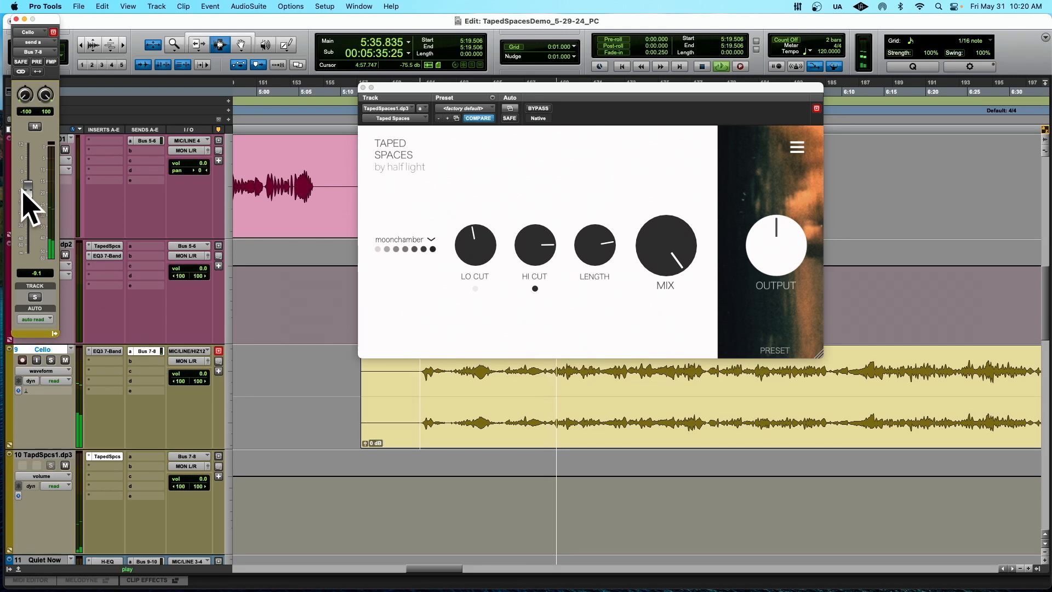
{"action": "left_click_drag", "start_coordinate": [25, 183], "coordinate": [29, 174]}
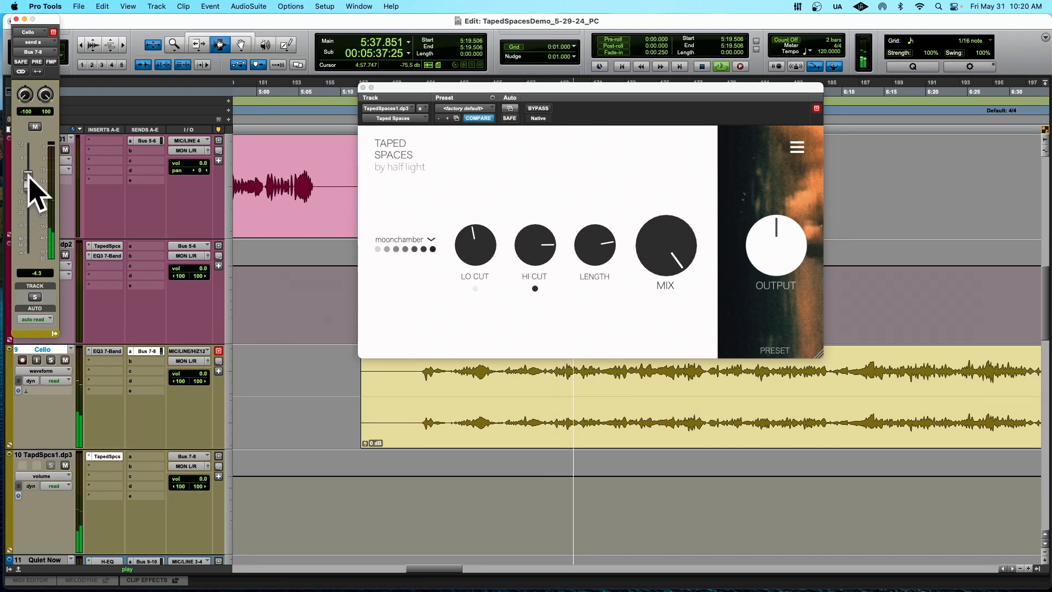
- Reduce the reverb's Length, lower its Hi Cut, and enable and slightly raise its Lo Cut while the cello plays
{"action": "left_click_drag", "start_coordinate": [582, 239], "coordinate": [574, 253]}
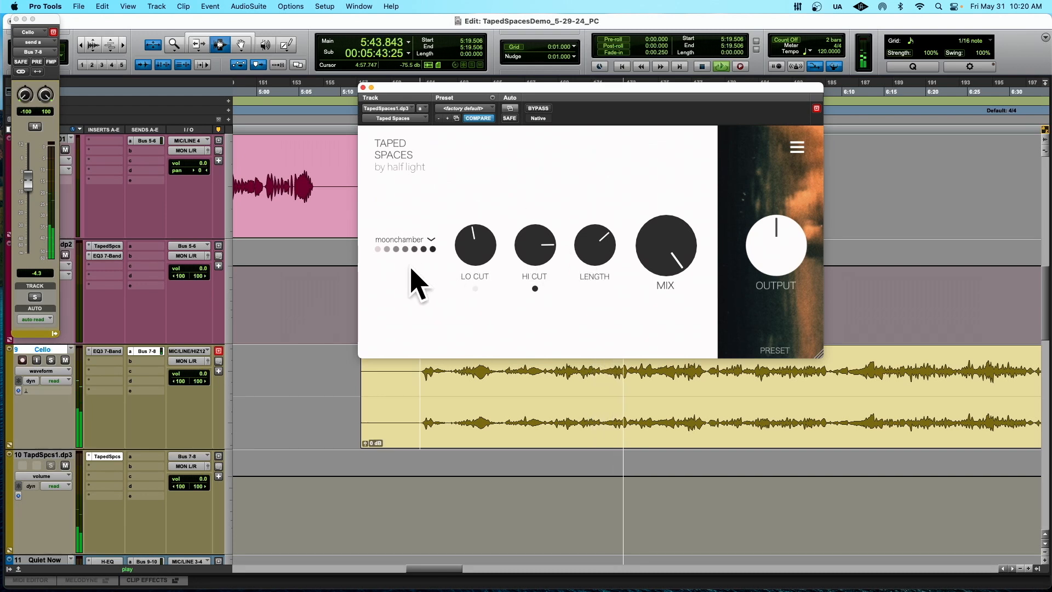
{"action": "left_click_drag", "start_coordinate": [520, 236], "coordinate": [469, 237]}
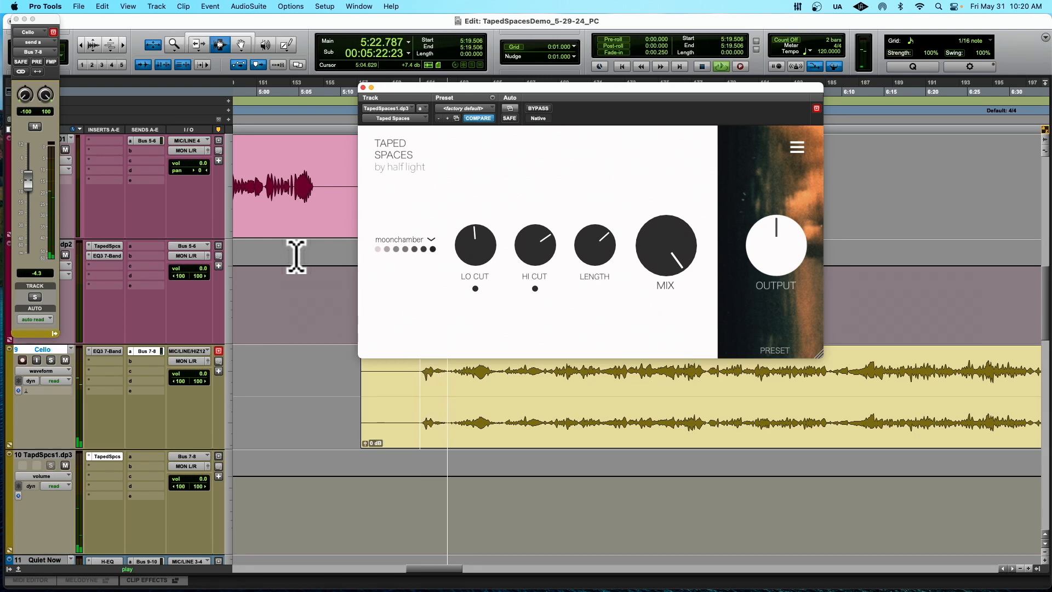
{"action": "key", "text": "r"}
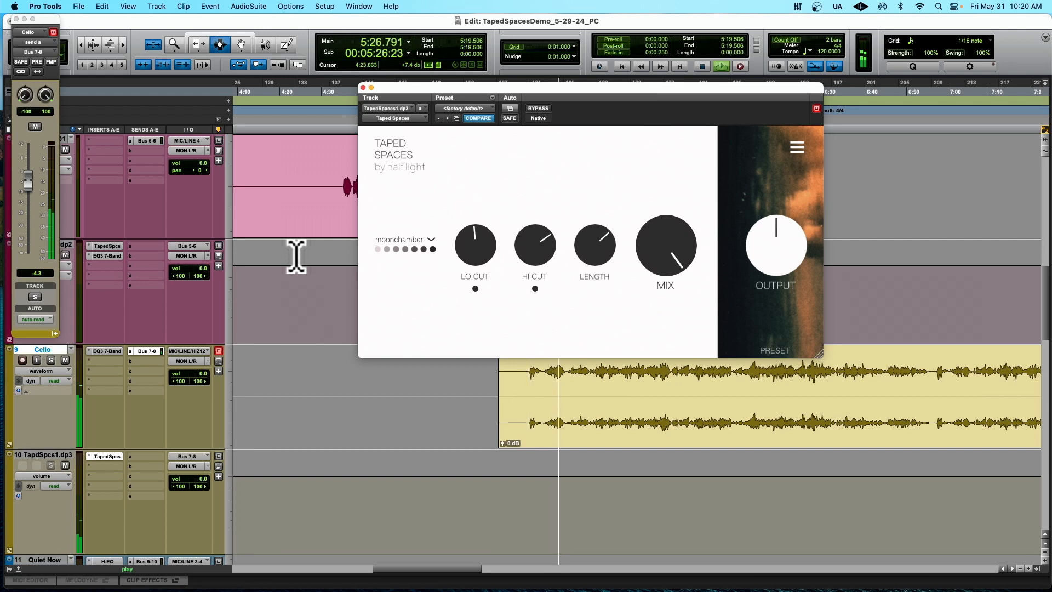
- Raise the reverb's Length again and try several cello send levels during playback, ending at -6.8 dB, before stopping
{"action": "left_click", "coordinate": [29, 185], "text": "alt"}
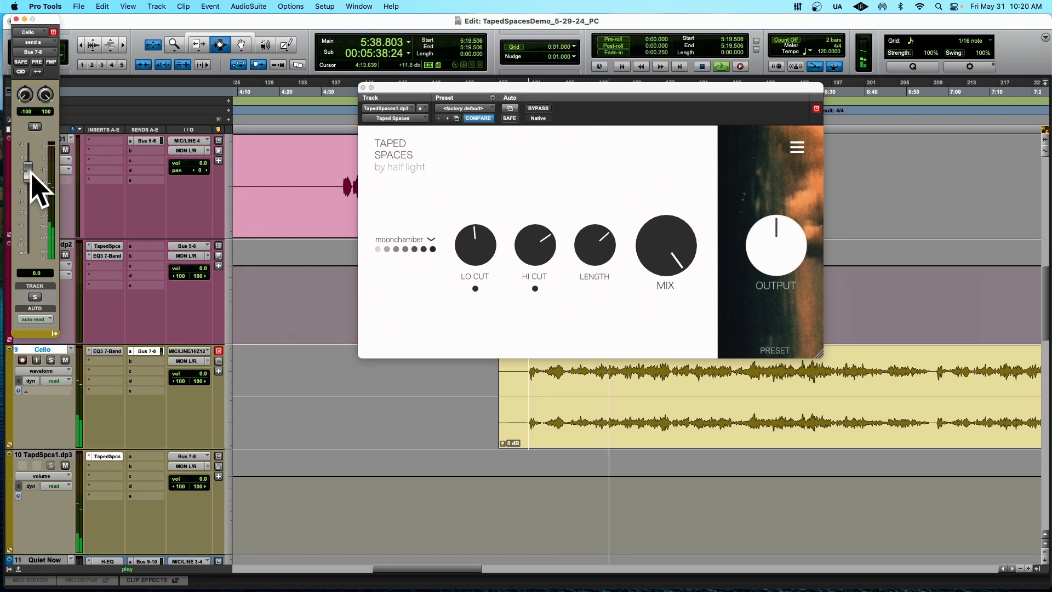
{"action": "left_click_drag", "start_coordinate": [30, 176], "coordinate": [30, 187]}
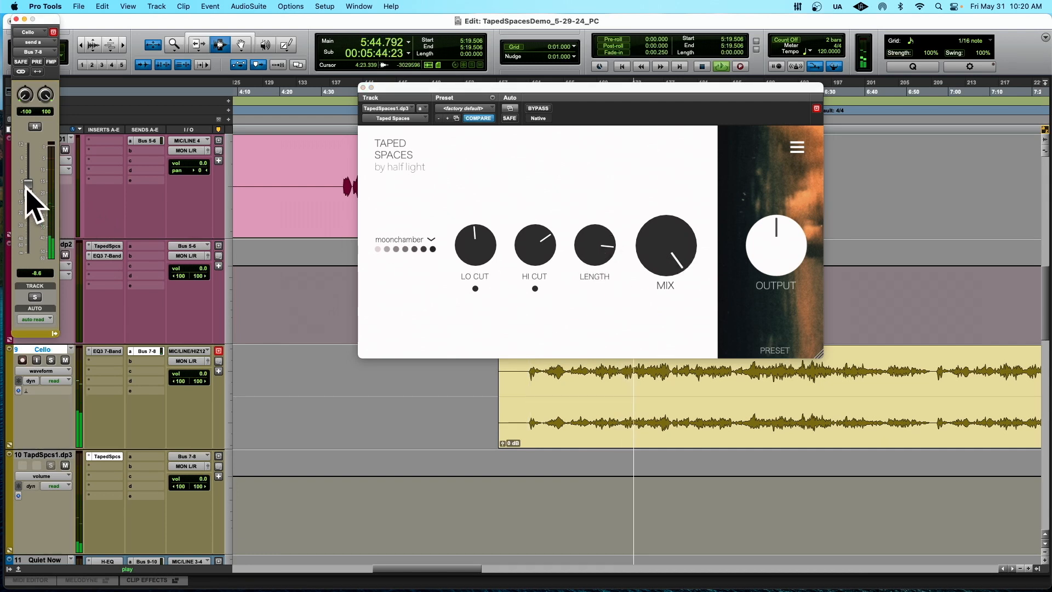
{"action": "left_click_drag", "start_coordinate": [25, 188], "coordinate": [26, 179]}
{"action": "left_click_drag", "start_coordinate": [47, 21], "coordinate": [320, 70]}
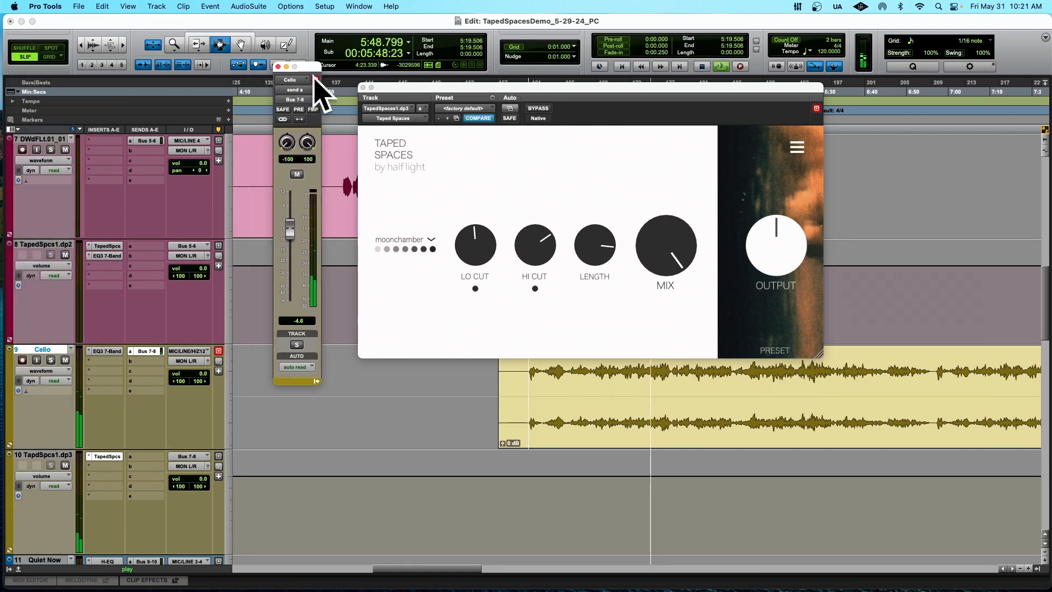
{"action": "left_click_drag", "start_coordinate": [303, 229], "coordinate": [305, 230]}
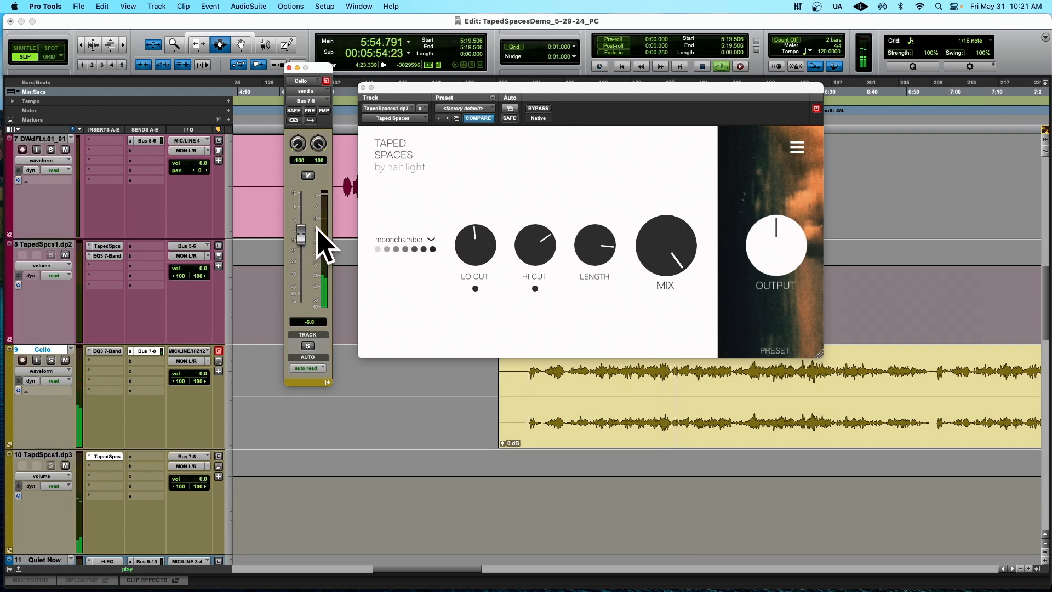
{"action": "key", "text": "space"}
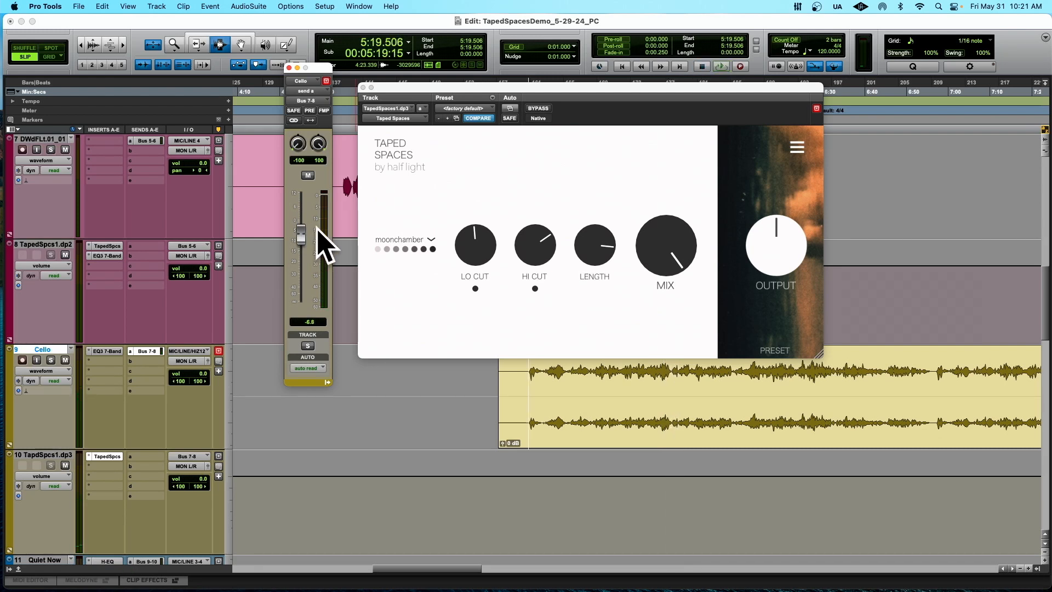
- Switch the cello EQ's HPF and LPF back on and play the cello clip from 6:10.824
{"action": "left_click", "coordinate": [114, 353]}
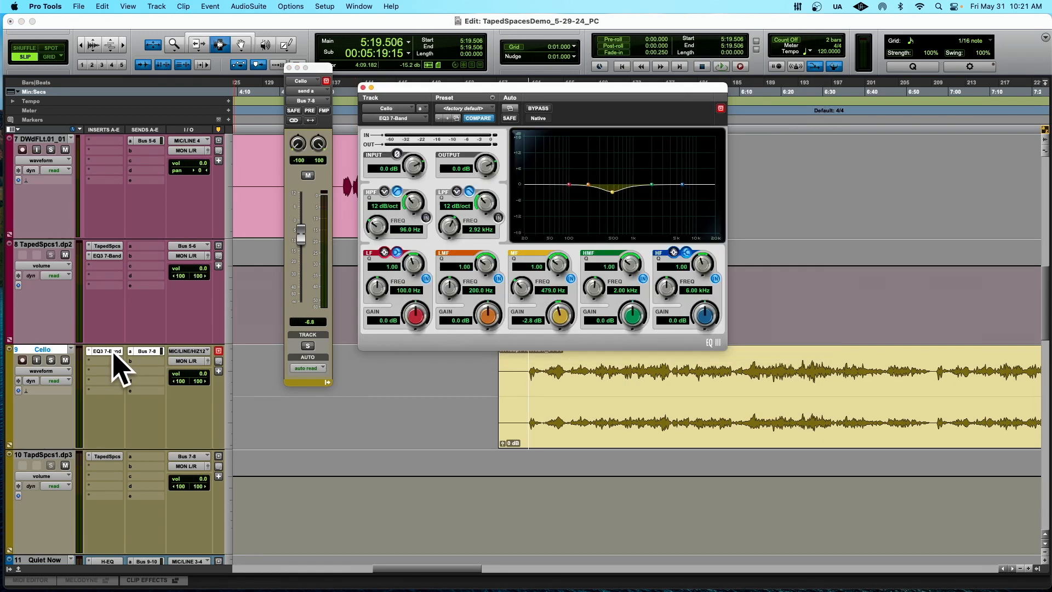
{"action": "left_click", "coordinate": [426, 218]}
{"action": "left_click", "coordinate": [498, 218]}
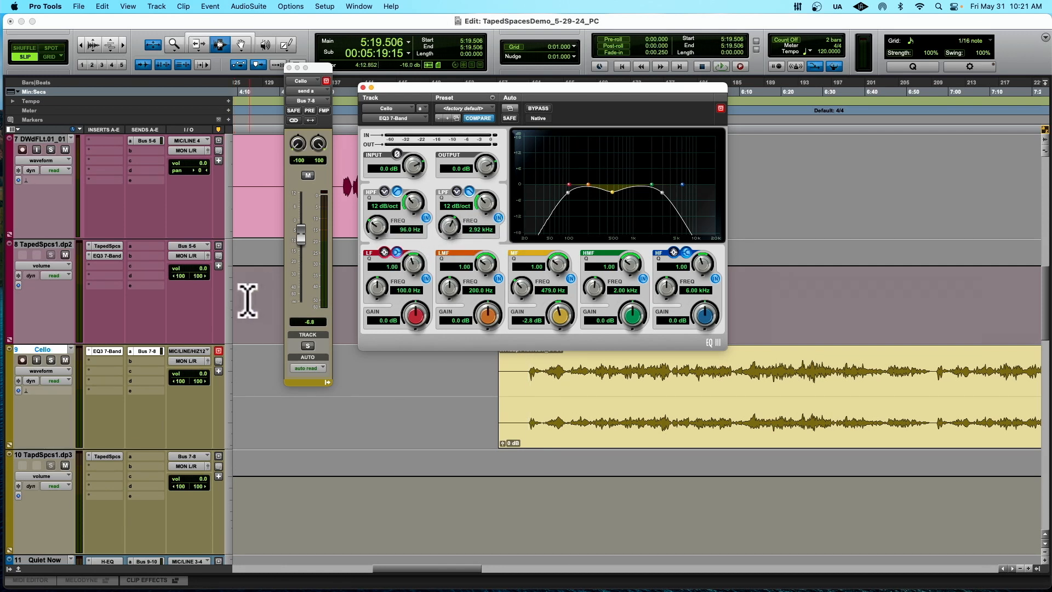
{"action": "left_click", "coordinate": [744, 404]}
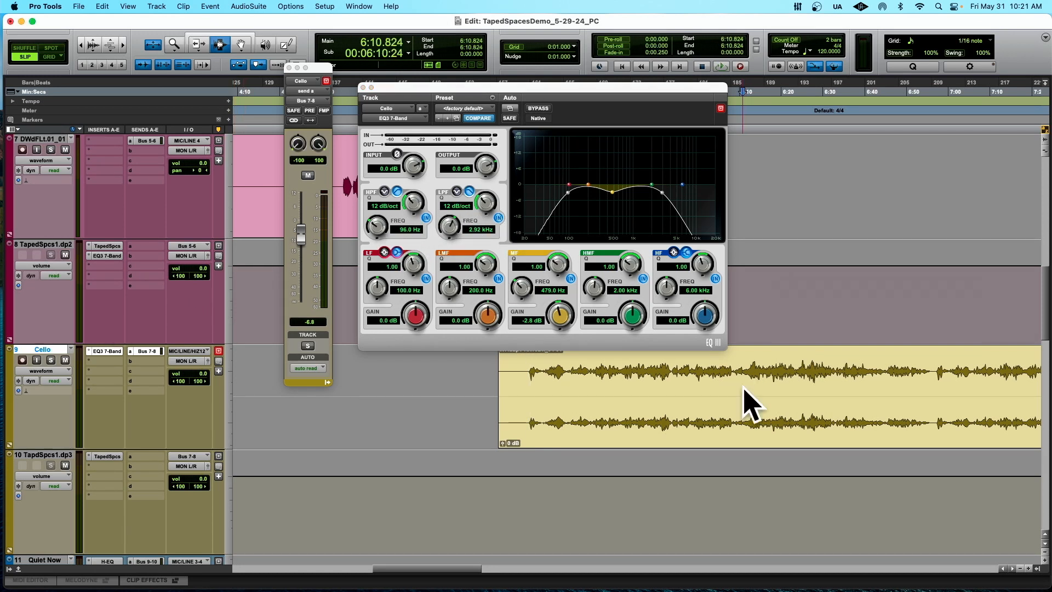
{"action": "key", "text": "space"}
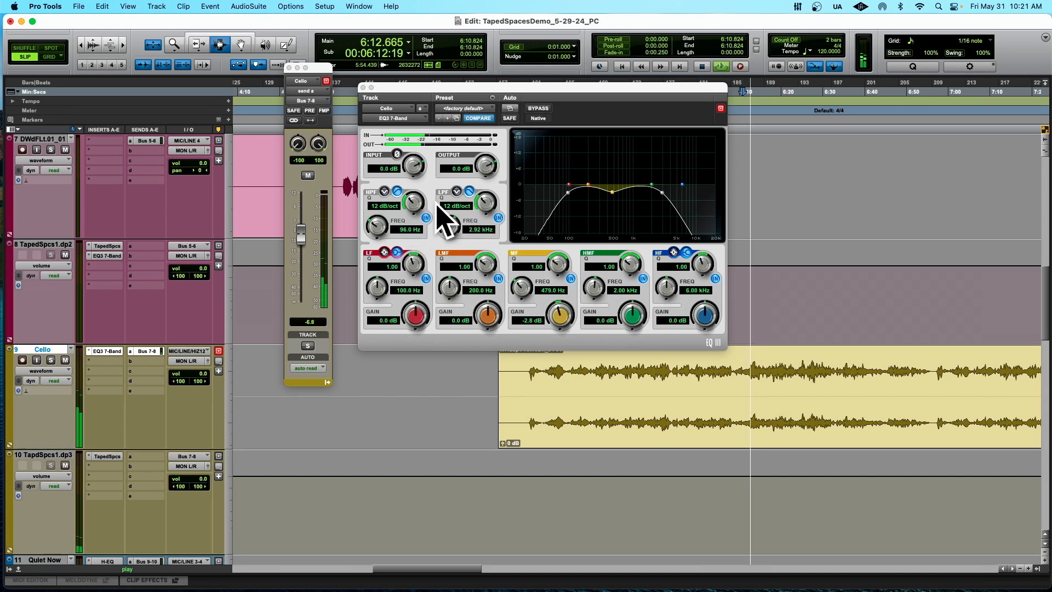
- Set the cello EQ's HPF to 199.9 Hz and LPF to 1.70 kHz, and boost the MF band to 4.4 dB at 508.4 Hz
{"action": "left_click_drag", "start_coordinate": [381, 224], "coordinate": [379, 215]}
{"action": "left_click_drag", "start_coordinate": [446, 222], "coordinate": [444, 233]}
{"action": "mouse_move", "coordinate": [612, 192]}
{"action": "left_mouse_down"}
{"action": "mouse_move", "coordinate": [614, 164]}
{"action": "mouse_move", "coordinate": [614, 173]}
{"action": "left_mouse_up"}
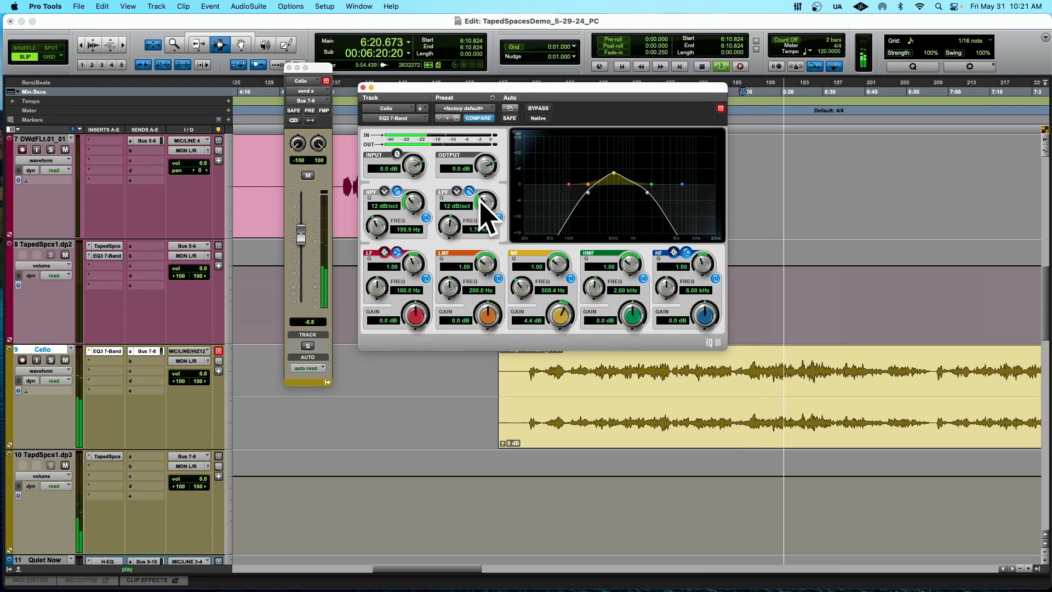
- Try 24 dB/oct slopes on the HPF and LPF and settle both at 18 dB/oct
{"action": "left_click_drag", "start_coordinate": [485, 206], "coordinate": [500, 169]}
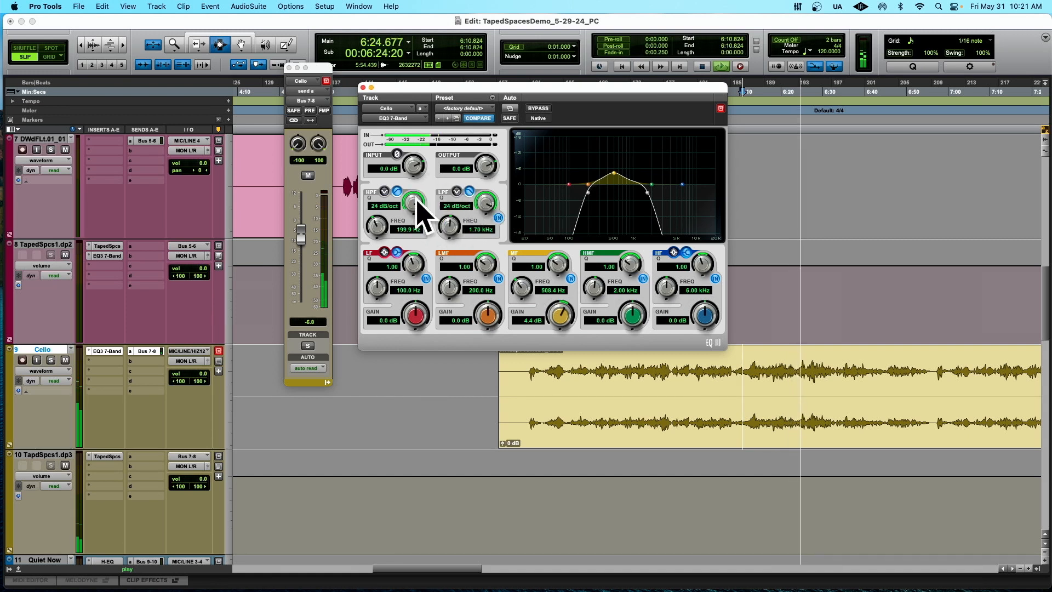
{"action": "left_click_drag", "start_coordinate": [412, 201], "coordinate": [411, 228]}
{"action": "left_click_drag", "start_coordinate": [481, 211], "coordinate": [482, 246]}
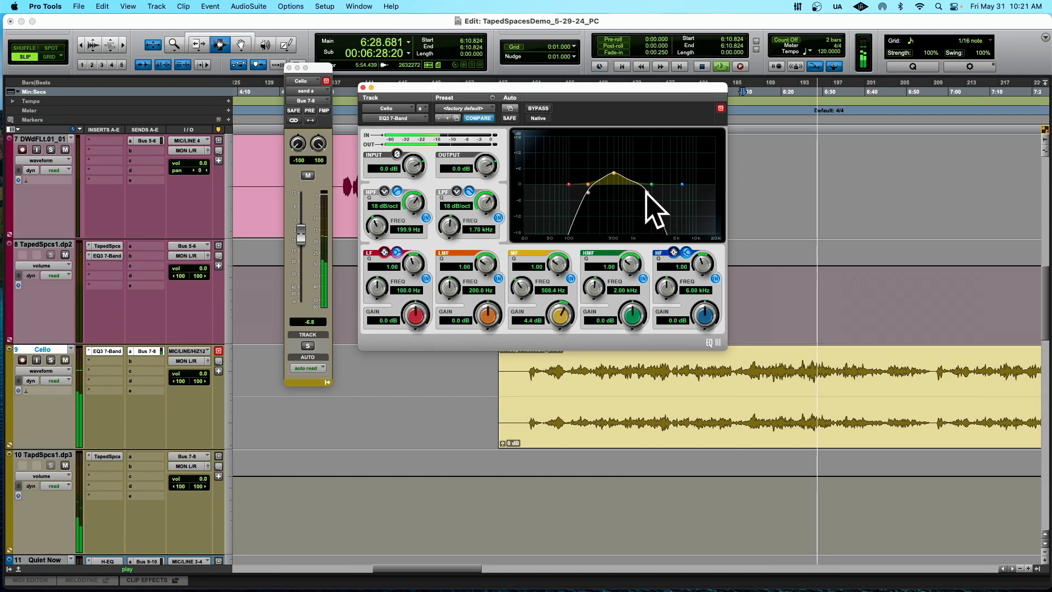
- Lower the LPF to 1.08 kHz and set LMF to 4.6 dB, MF to -5.5 dB at 488.6 Hz, and HMF to 8.1 dB at 1.58 kHz
{"action": "left_click_drag", "start_coordinate": [646, 193], "coordinate": [588, 181]}
{"action": "left_click_drag", "start_coordinate": [588, 171], "coordinate": [588, 169]}
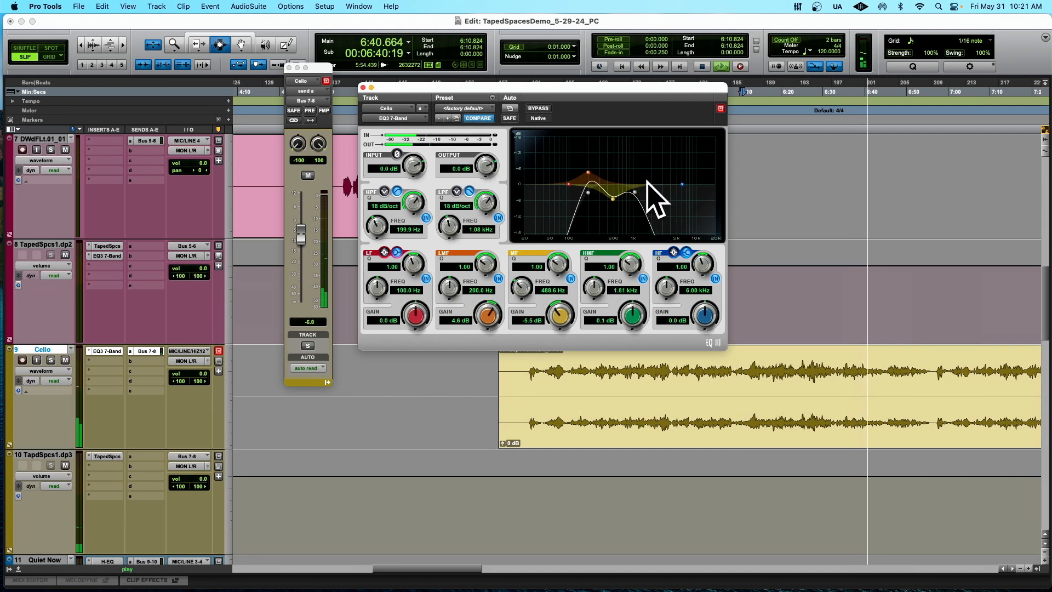
{"action": "left_click_drag", "start_coordinate": [651, 185], "coordinate": [645, 163]}
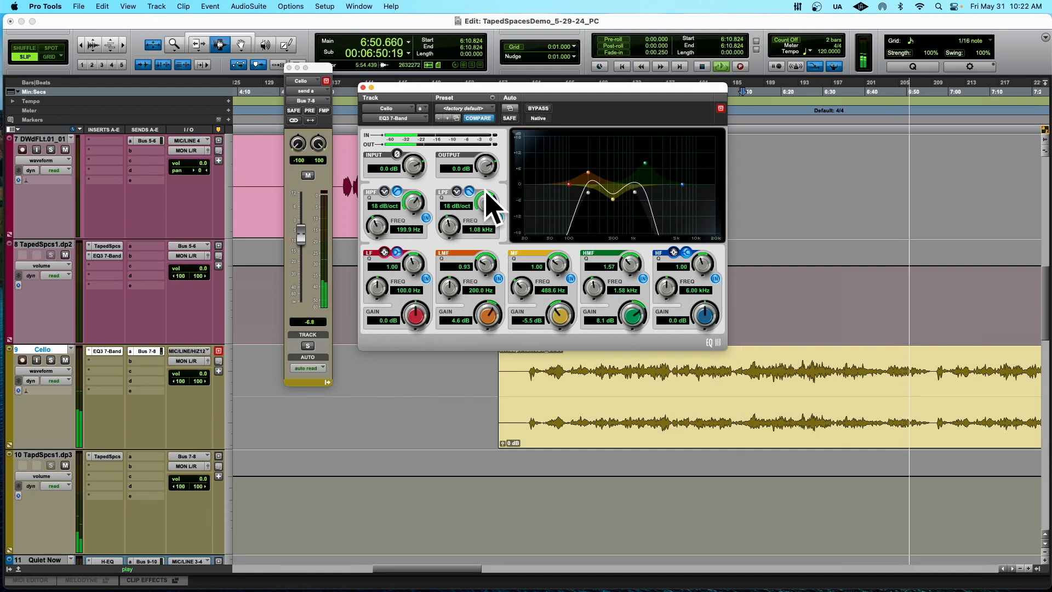
- Compare the cello with its EQ bypassed and active, stop playback, and leave the EQ bypassed
{"action": "left_click", "coordinate": [540, 109]}
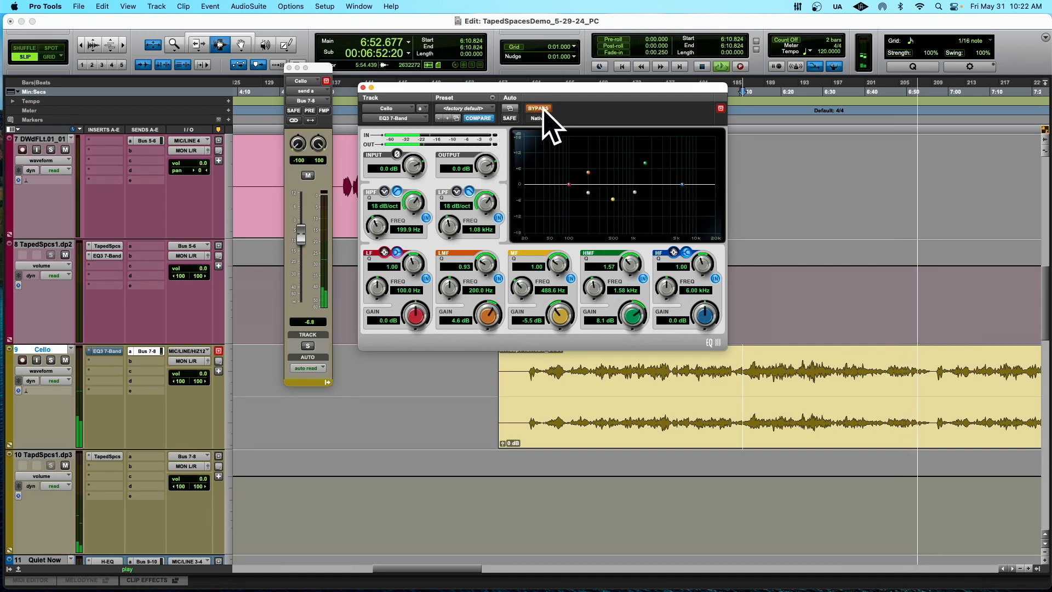
{"action": "left_click", "coordinate": [540, 109]}
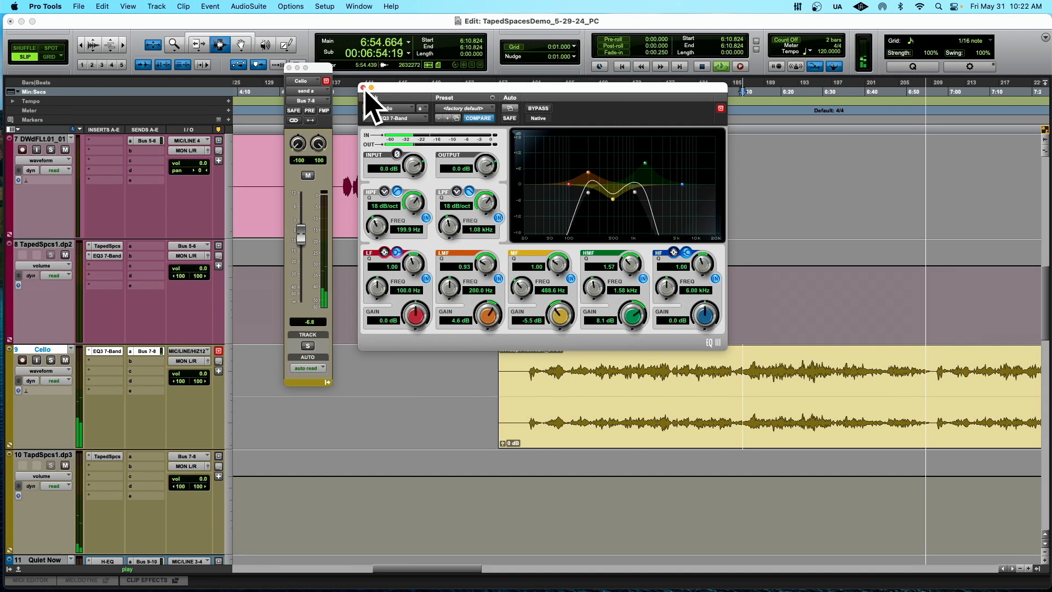
{"action": "key", "text": "space"}
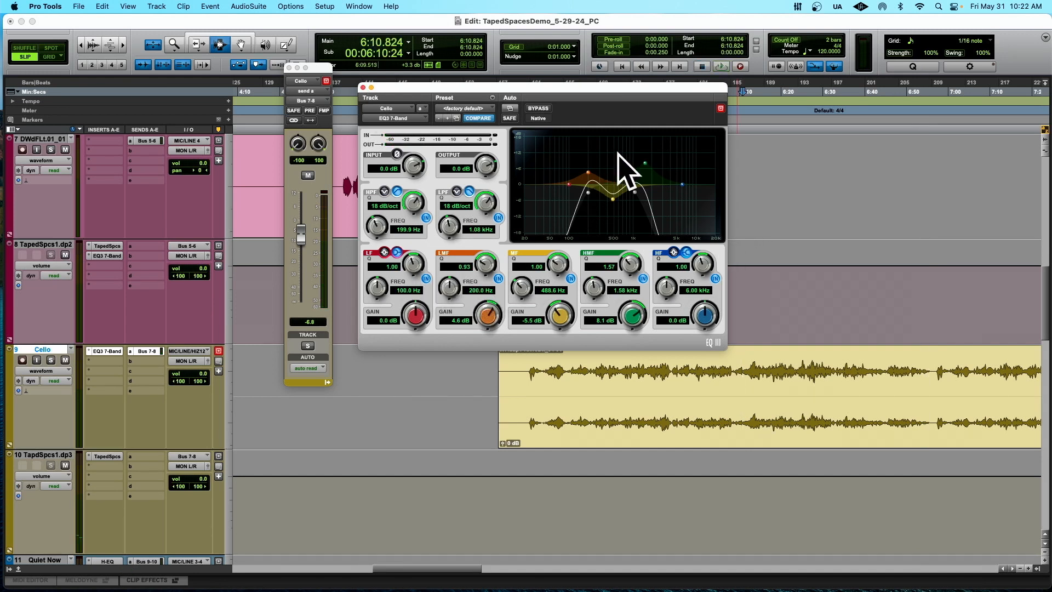
{"action": "left_click", "coordinate": [538, 108]}
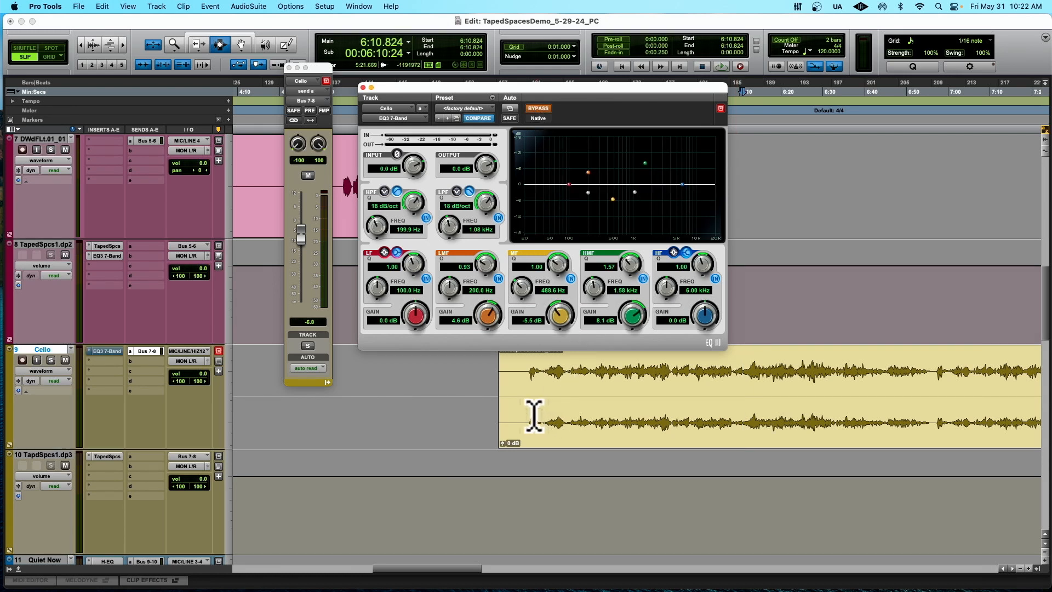
- Close the cello's EQ window, play the cello clip from 7:45.594, and stop playback
{"action": "left_click", "coordinate": [577, 392]}
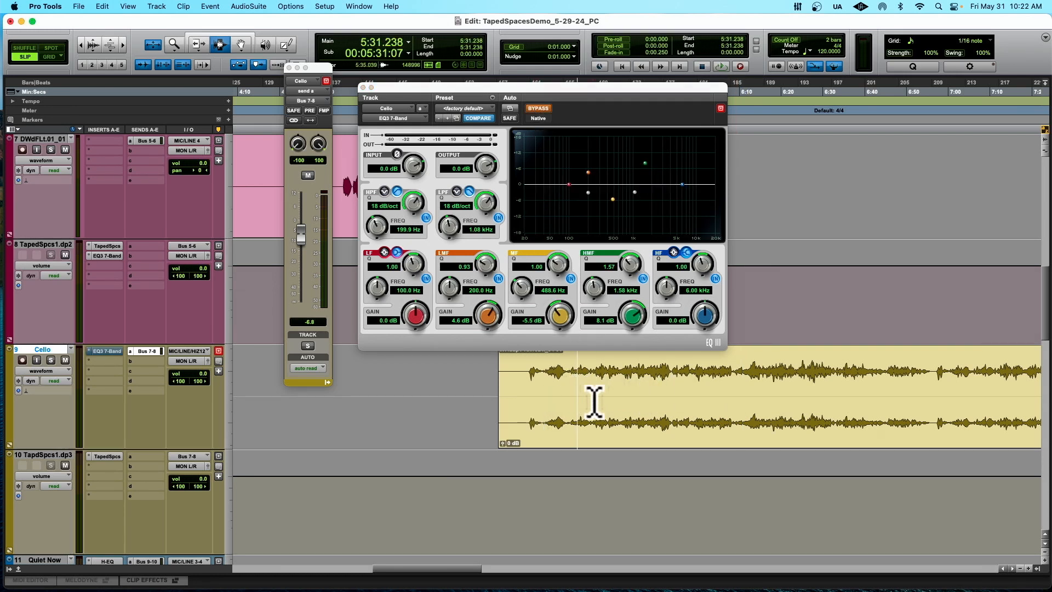
{"action": "left_click", "coordinate": [499, 218]}
{"action": "left_click", "coordinate": [426, 218]}
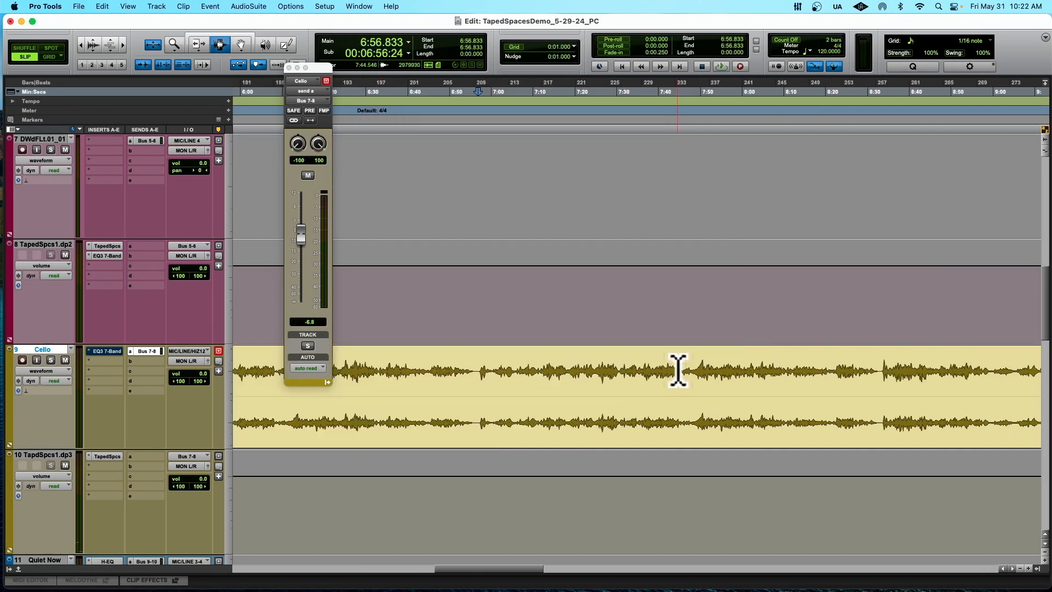
{"action": "key", "text": "space"}
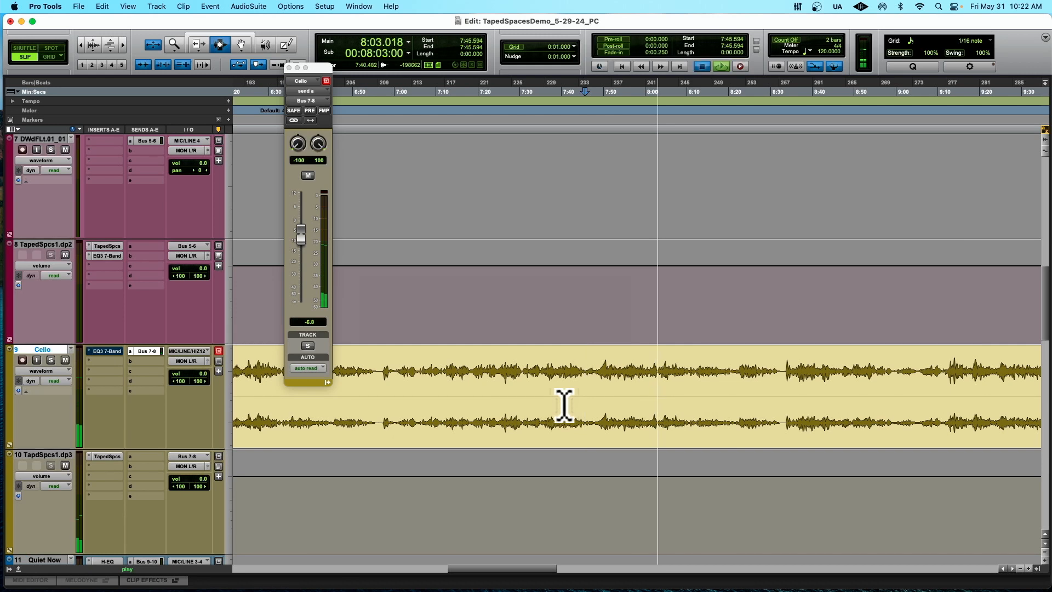
{"action": "key", "text": "space"}
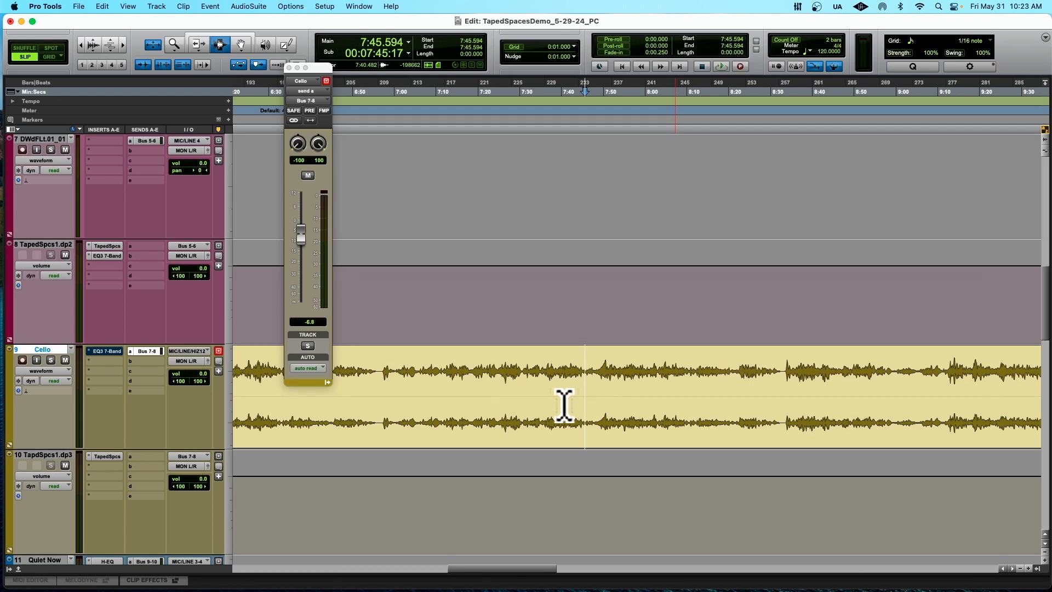
- Place the playback cursor at 11:29.347 on the Quiet Now track, just before its clip
{"action": "scroll", "coordinate": [564, 405], "scroll_direction": "right", "scroll_amount": 3}
{"action": "scroll", "coordinate": [565, 405], "scroll_direction": "down", "scroll_amount": 6}
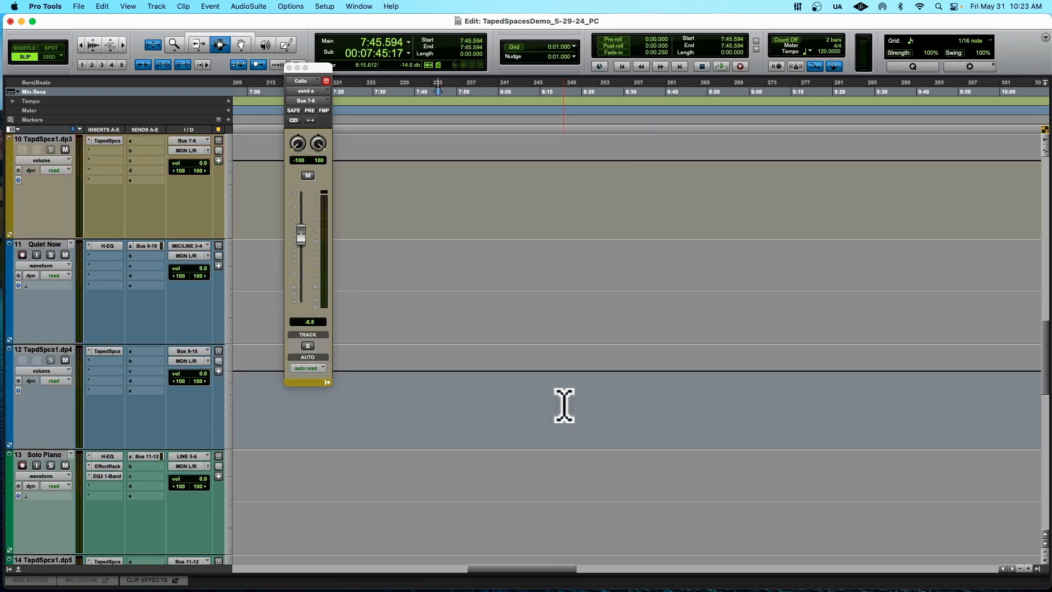
{"action": "scroll", "coordinate": [564, 406], "scroll_direction": "right", "scroll_amount": 2}
{"action": "scroll", "coordinate": [565, 405], "scroll_direction": "up", "scroll_amount": 4}
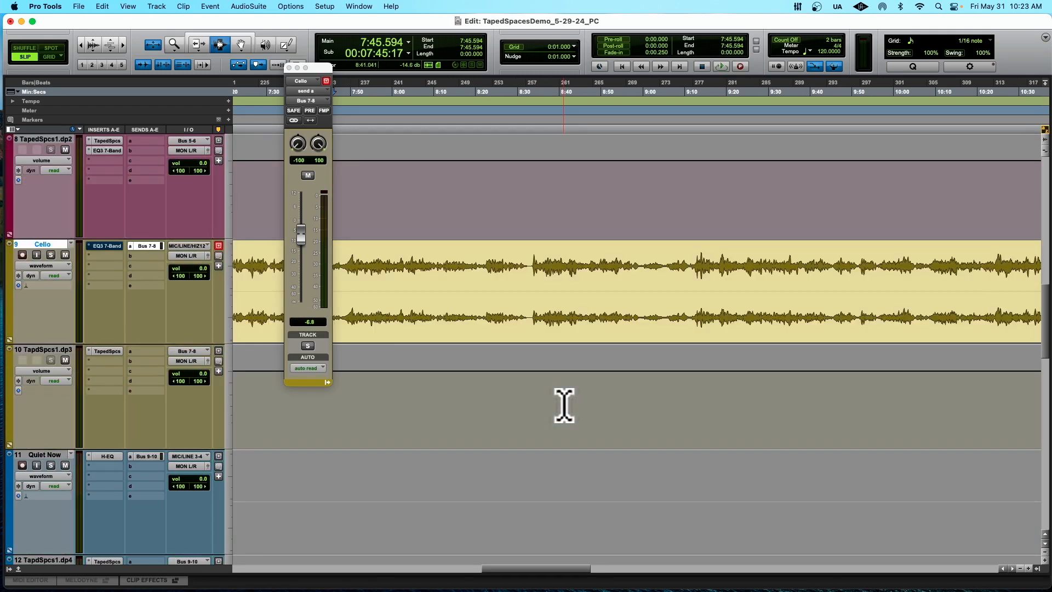
{"action": "scroll", "coordinate": [564, 406], "scroll_direction": "right", "scroll_amount": 15}
{"action": "scroll", "coordinate": [548, 400], "scroll_direction": "down", "scroll_amount": 2}
{"action": "left_click", "coordinate": [535, 393]}
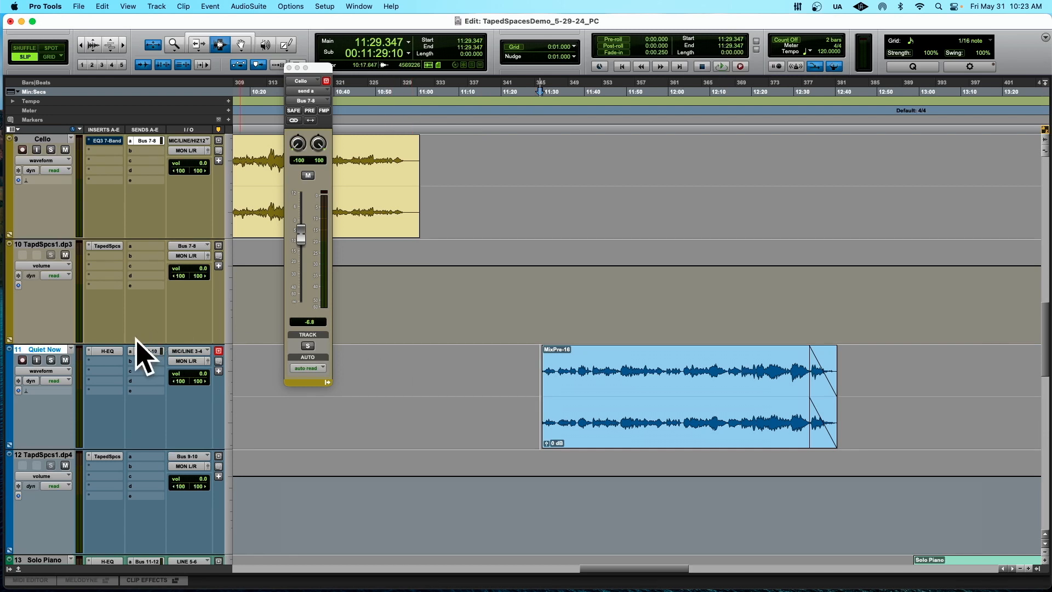
- Activate Quiet Now's H-EQ, open Taped Spaces on TapdSpcs1.dp4, and take the H-EQ out of bypass during playback
{"action": "left_click", "coordinate": [110, 351], "text": "super"}
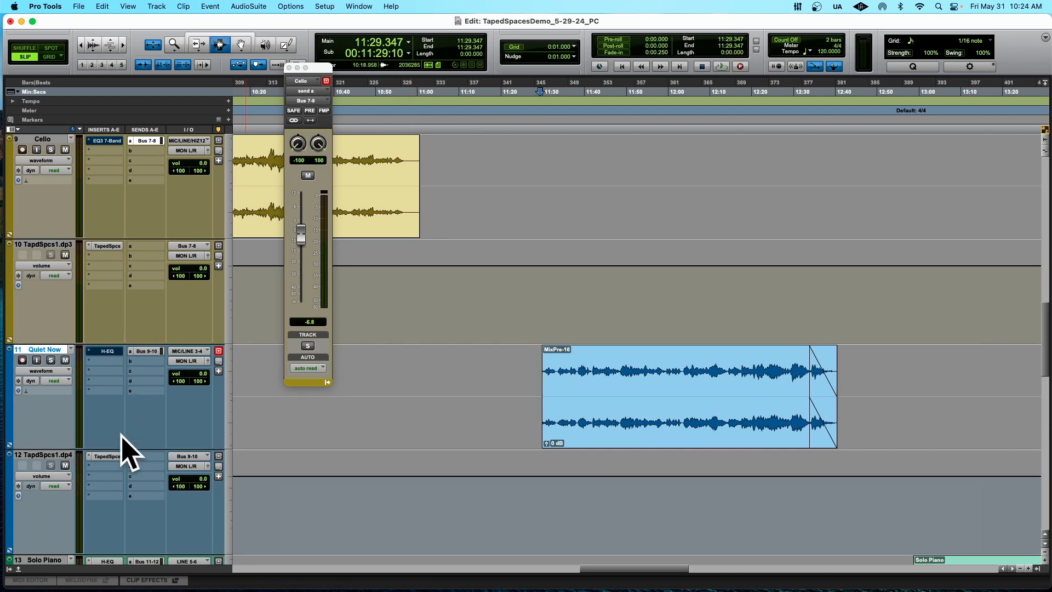
{"action": "left_click", "coordinate": [148, 352], "text": "super"}
{"action": "left_click", "coordinate": [104, 457]}
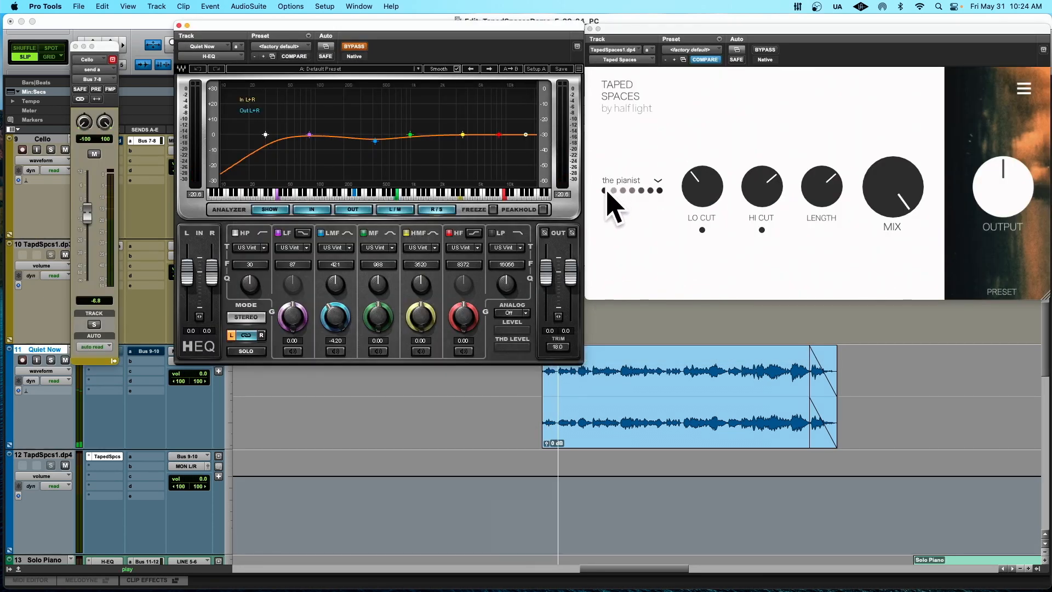
{"action": "left_click", "coordinate": [354, 47]}
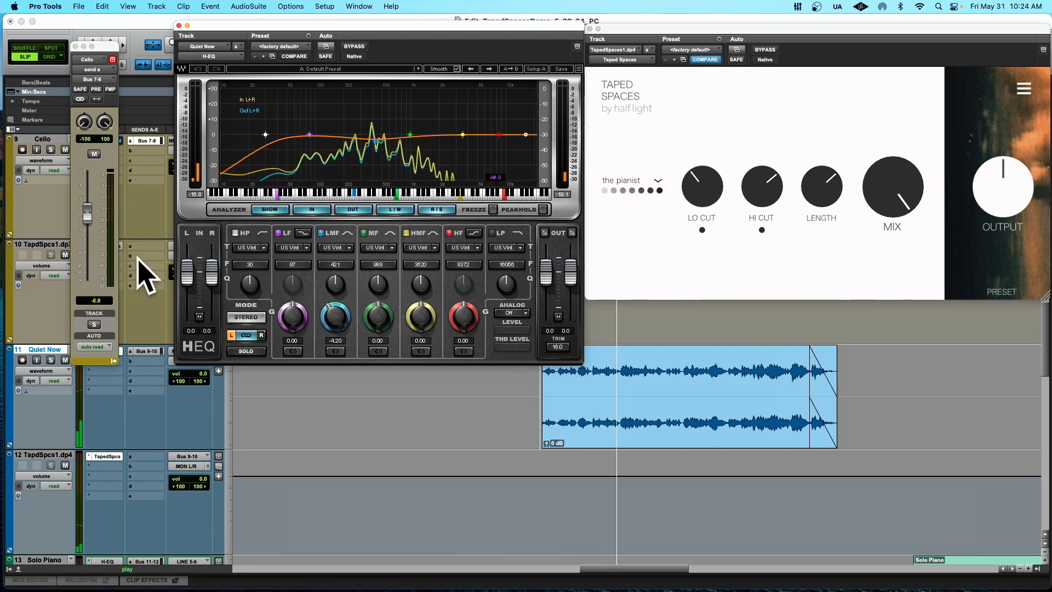
- Reset the Cello send level to 0.0 dB and then lower it to -4.1 dB
{"action": "left_click", "coordinate": [88, 208], "text": "alt"}
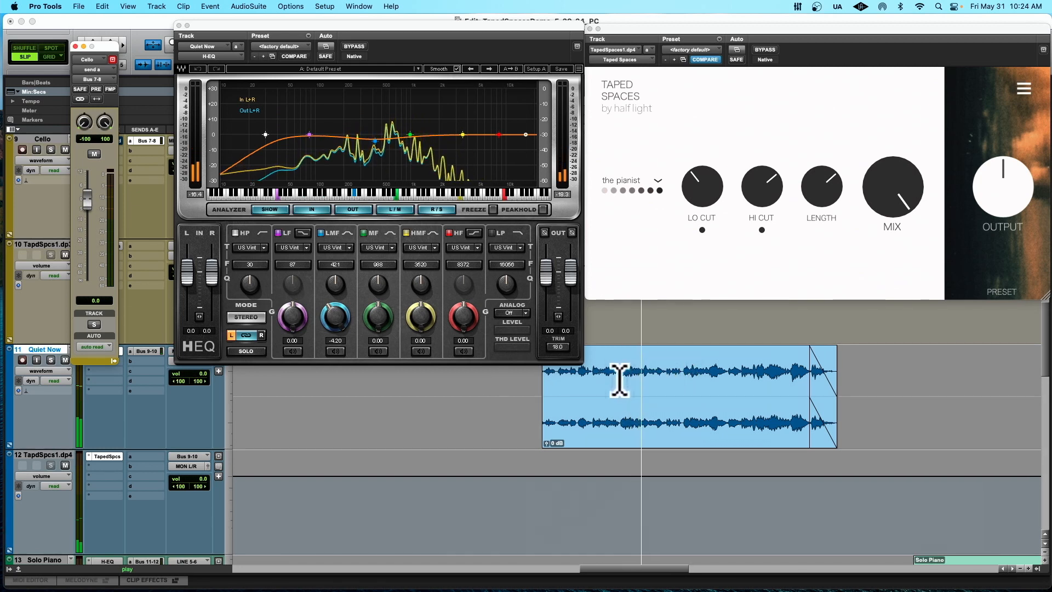
{"action": "scroll", "coordinate": [618, 381], "scroll_direction": "right", "scroll_amount": 3}
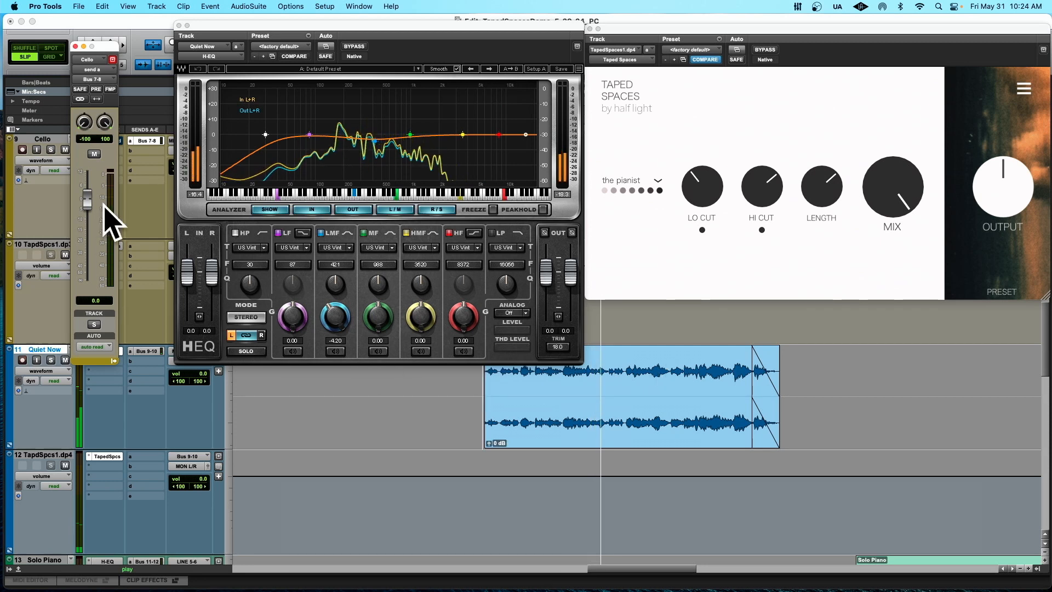
{"action": "left_click_drag", "start_coordinate": [89, 212], "coordinate": [87, 212]}
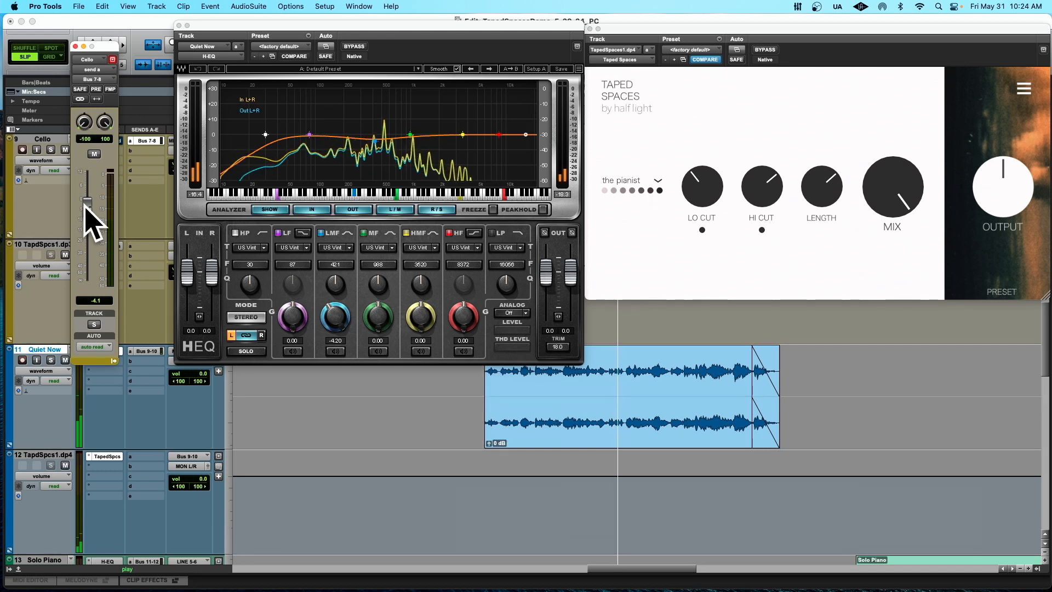
- Lower the Hi Cut in Taped Spaces to 3452 and increase the reverb Length
{"action": "mouse_move", "coordinate": [756, 189]}
{"action": "left_click_drag", "start_coordinate": [759, 176], "coordinate": [745, 188]}
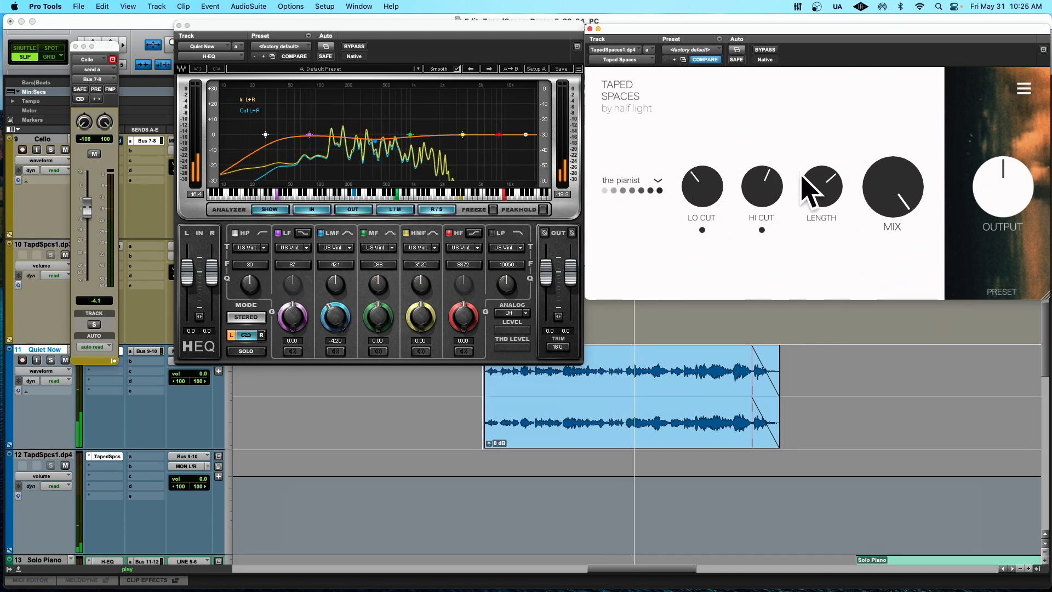
{"action": "left_click_drag", "start_coordinate": [810, 167], "coordinate": [809, 164]}
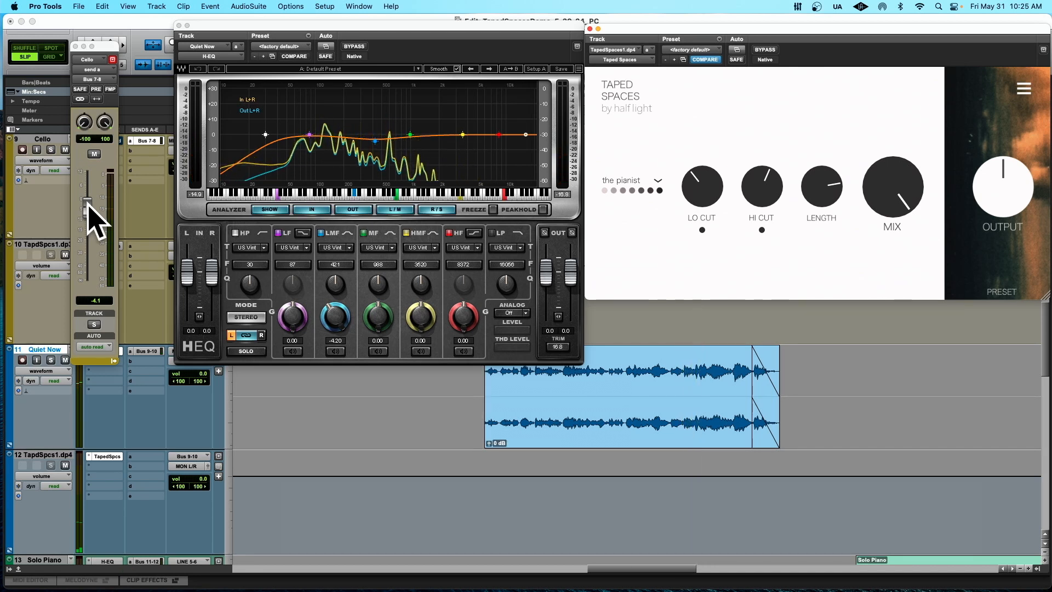
- Restart playback from past the middle of the Quiet Now clip and raise the Taped Spaces Hi Cut to its maximum
{"action": "left_click", "coordinate": [630, 363]}
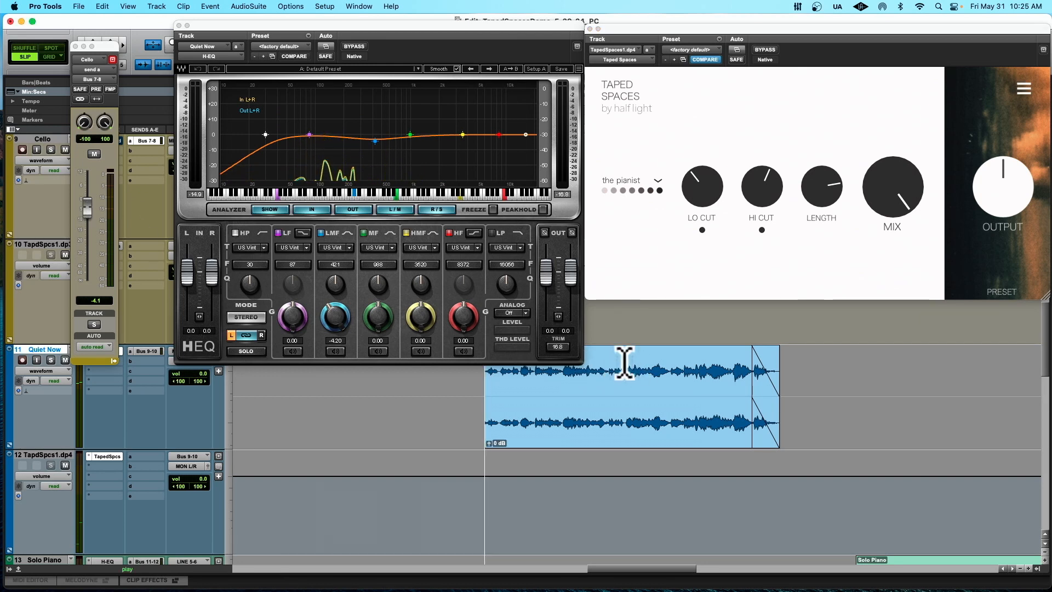
{"action": "left_click", "coordinate": [666, 371]}
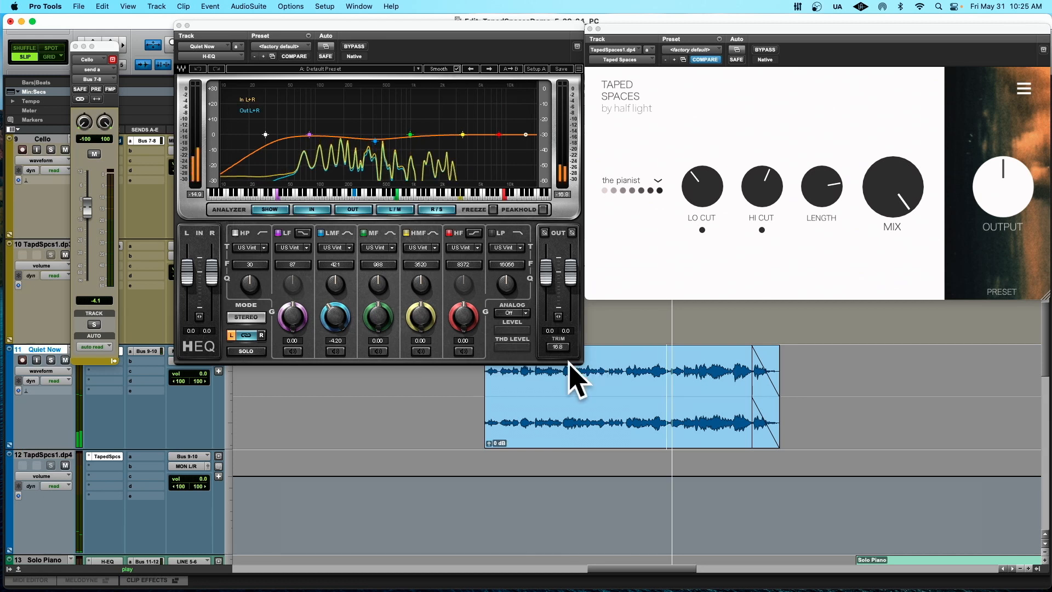
{"action": "mouse_move", "coordinate": [762, 168]}
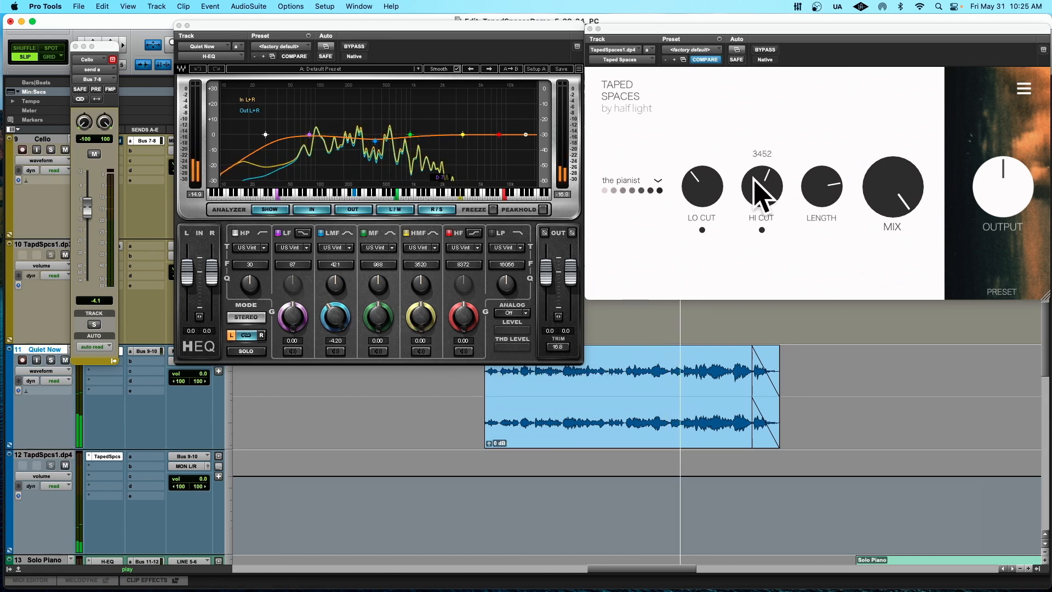
{"action": "left_click_drag", "start_coordinate": [747, 184], "coordinate": [763, 146]}
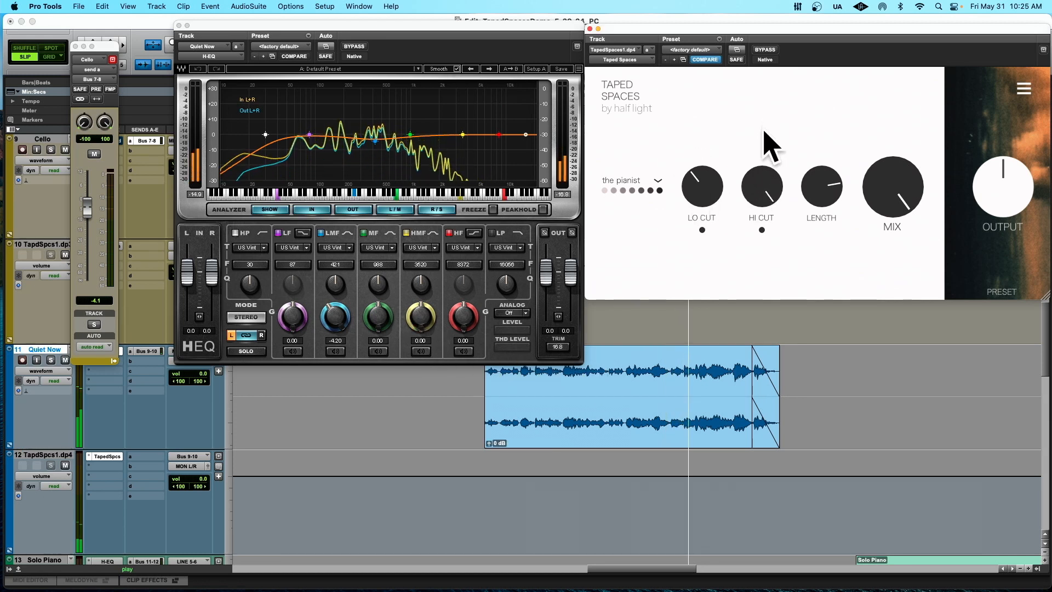
- Audition the Taped Spaces Lo Cut and leave it at minimum, lower the Hi Cut, and raise Length to its maximum
{"action": "left_click_drag", "start_coordinate": [691, 183], "coordinate": [683, 239]}
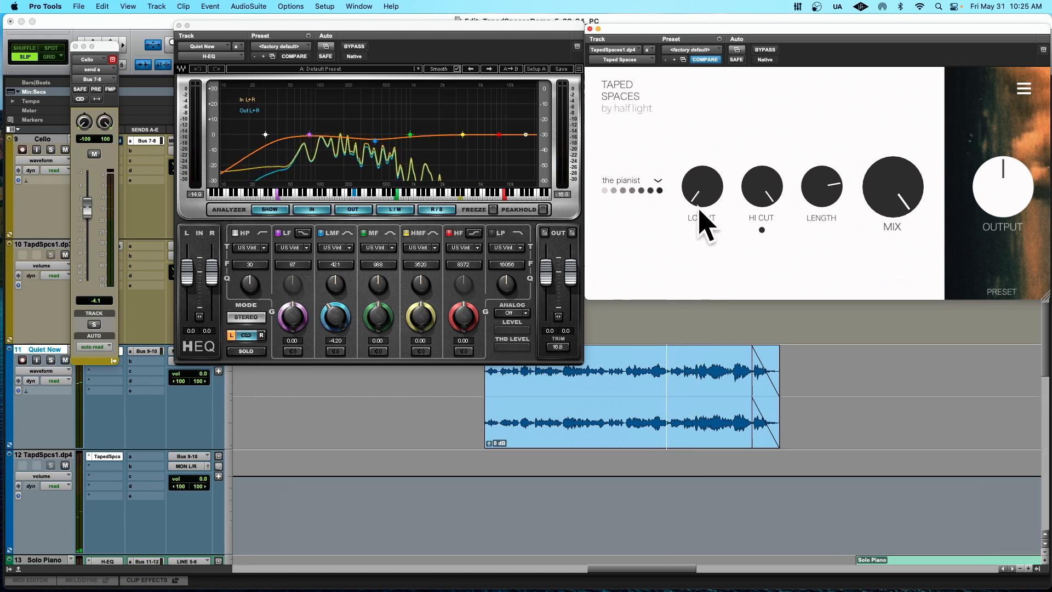
{"action": "left_click_drag", "start_coordinate": [700, 219], "coordinate": [698, 165]}
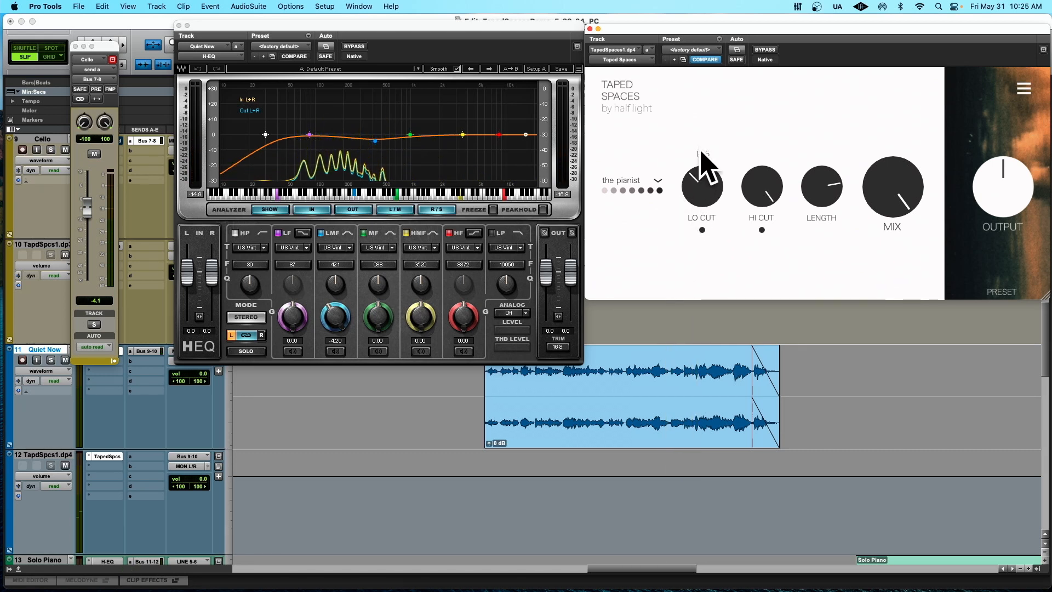
{"action": "left_click_drag", "start_coordinate": [762, 167], "coordinate": [676, 265]}
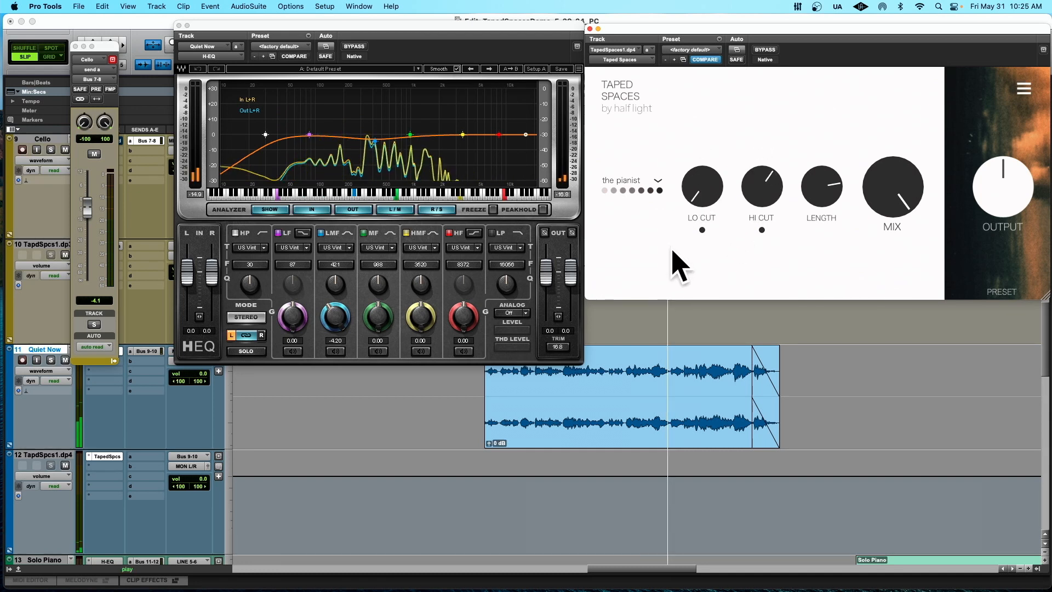
{"action": "left_click_drag", "start_coordinate": [797, 189], "coordinate": [787, 165]}
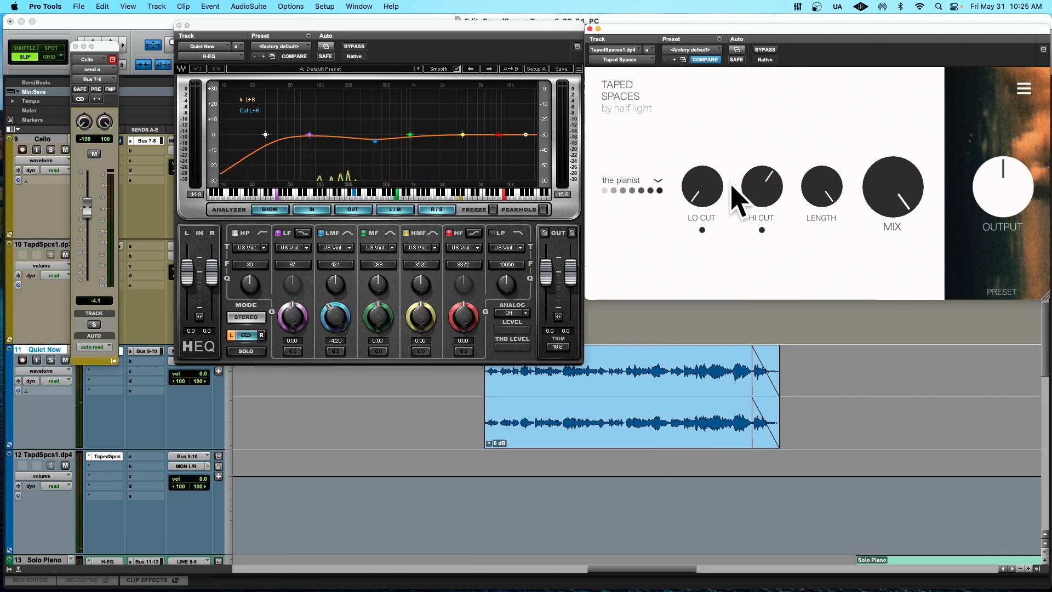
- Lower the Cello send to -15.0 dB, then open Quiet Now's Bus 9-10 send and raise it to -0.4 dB
{"action": "left_click_drag", "start_coordinate": [90, 208], "coordinate": [96, 245]}
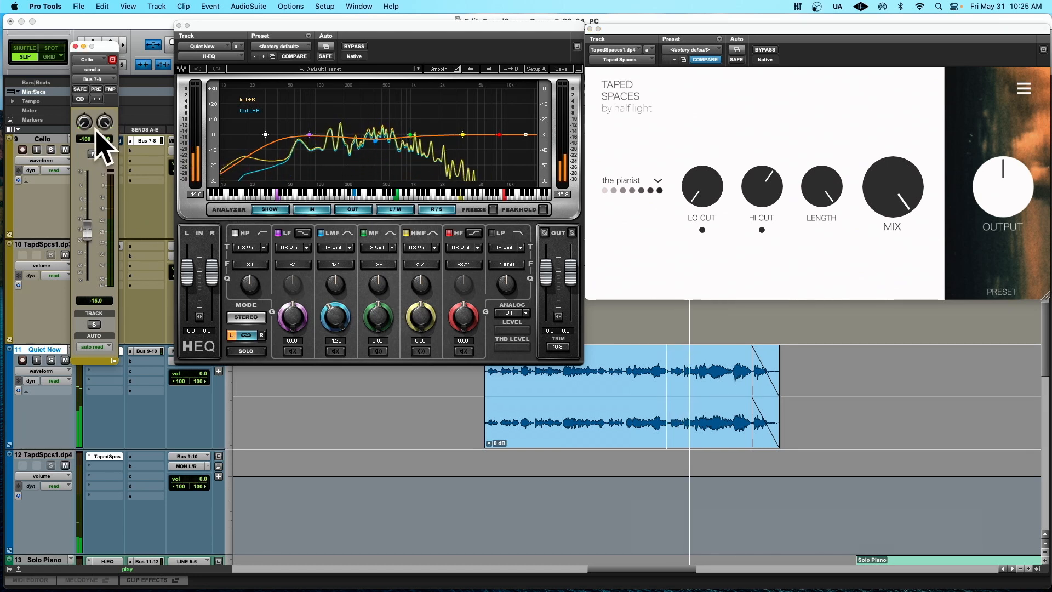
{"action": "left_click", "coordinate": [94, 154]}
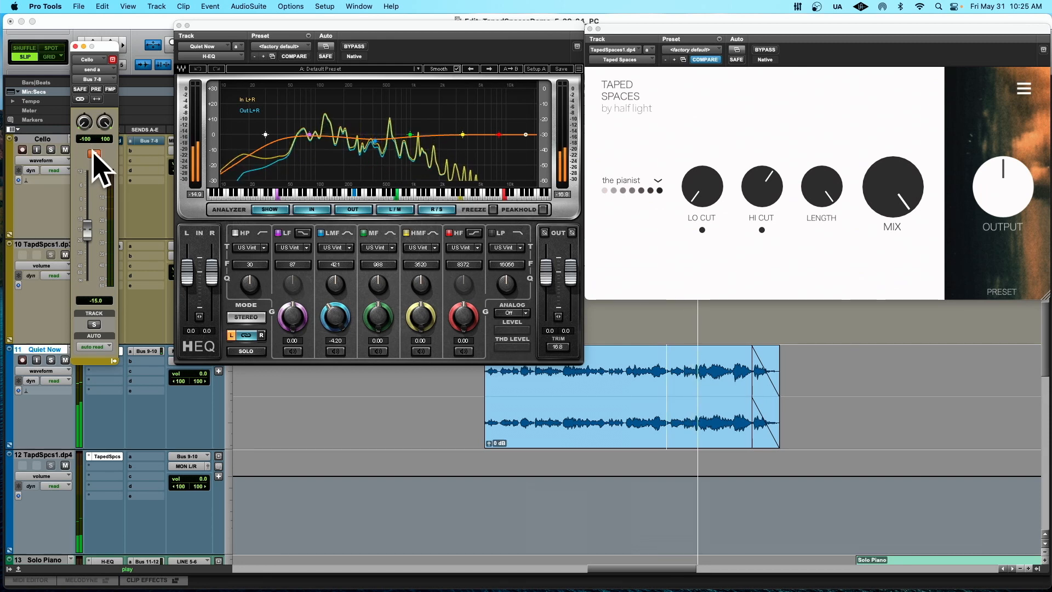
{"action": "left_click", "coordinate": [151, 353]}
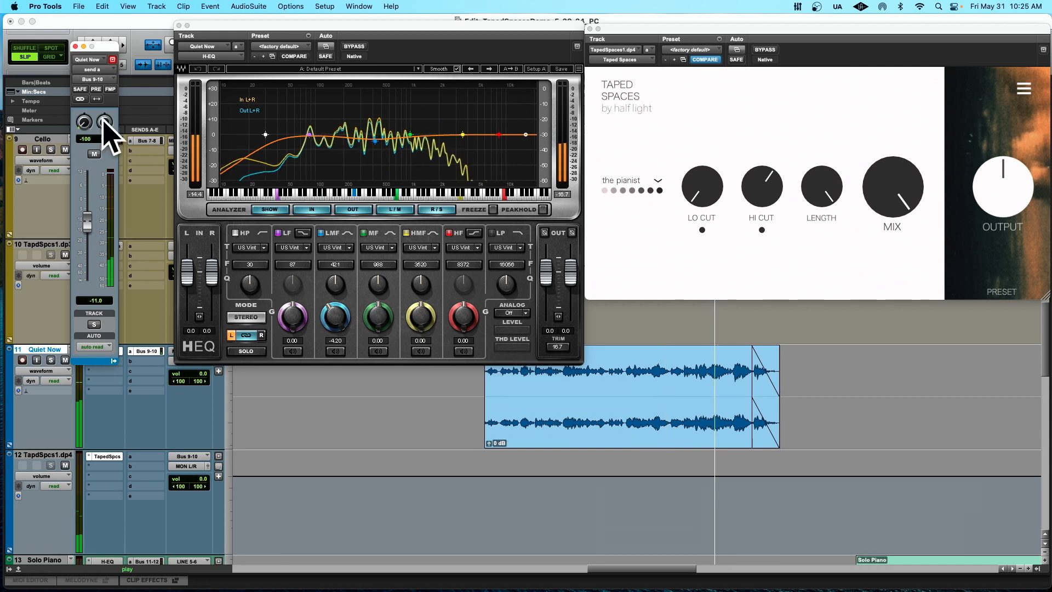
{"action": "left_click_drag", "start_coordinate": [87, 223], "coordinate": [91, 198]}
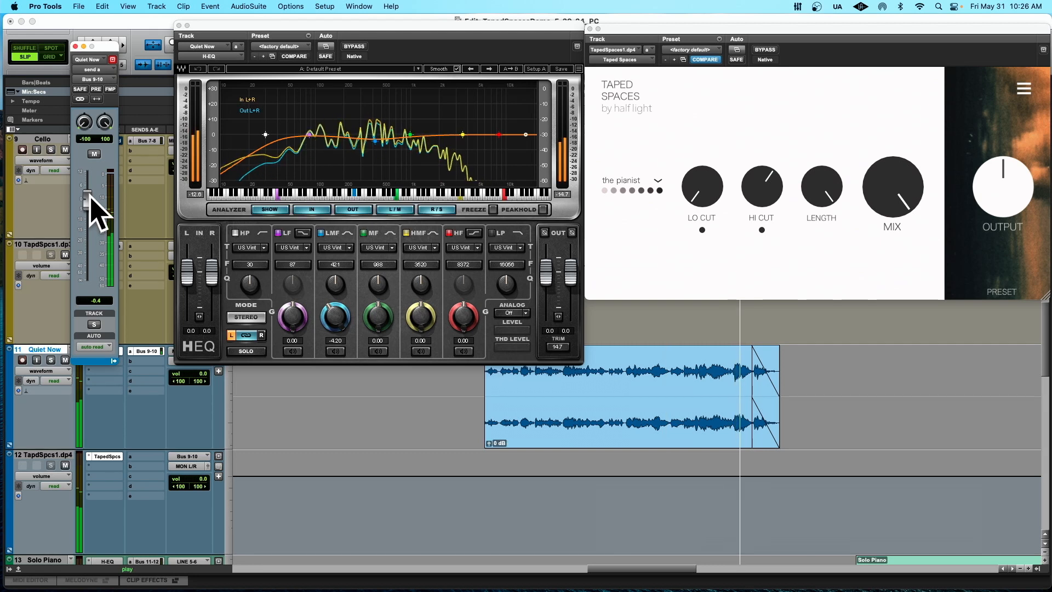
- Shorten the Taped Spaces Length, set the Quiet Now send to -5.2 dB, and restart playback from the marked position
{"action": "mouse_move", "coordinate": [811, 171]}
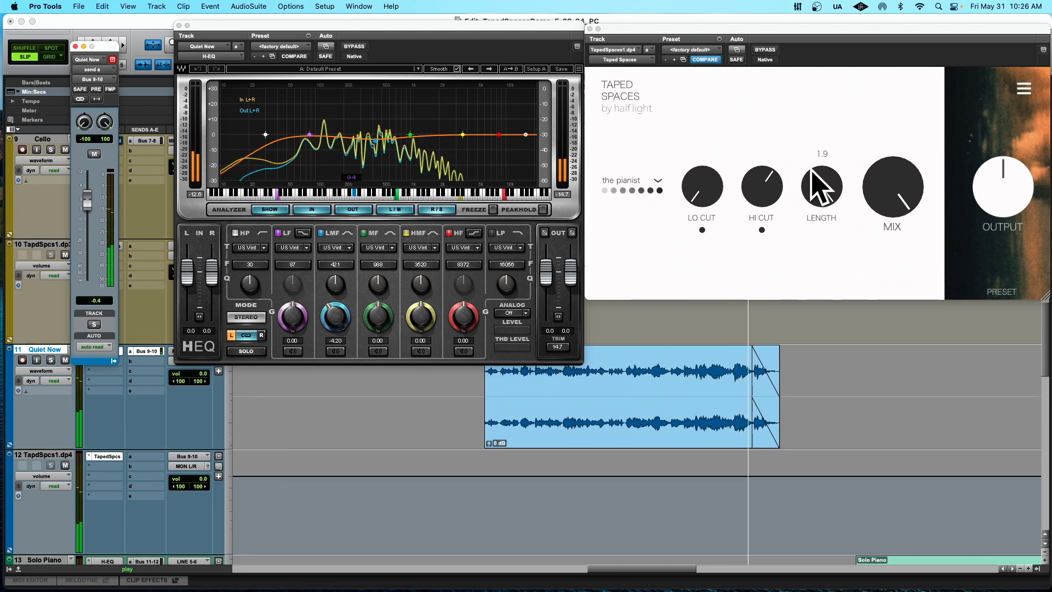
{"action": "mouse_move", "coordinate": [718, 199]}
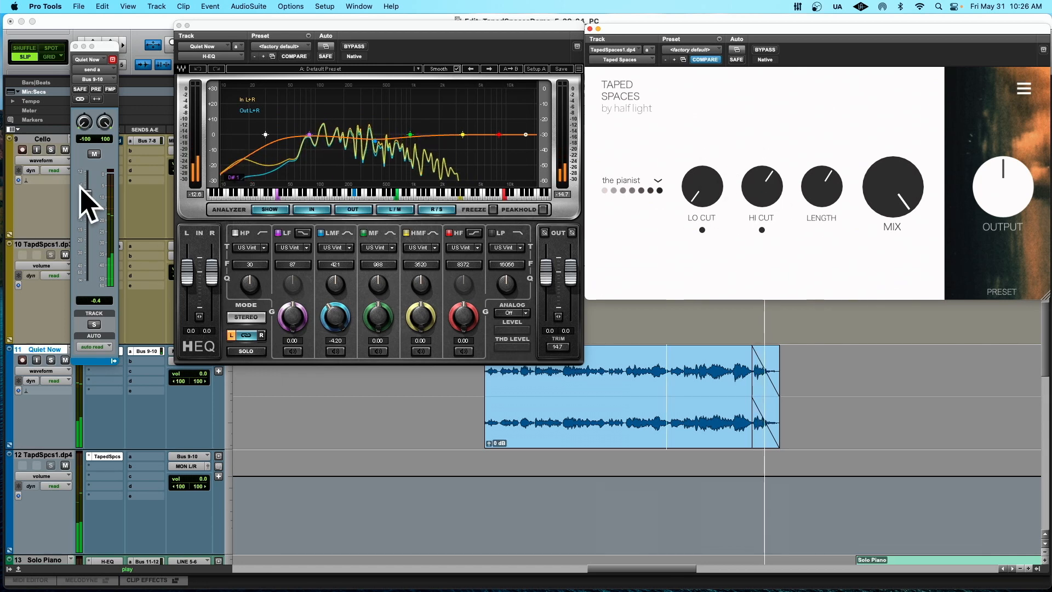
{"action": "left_click_drag", "start_coordinate": [81, 188], "coordinate": [89, 203]}
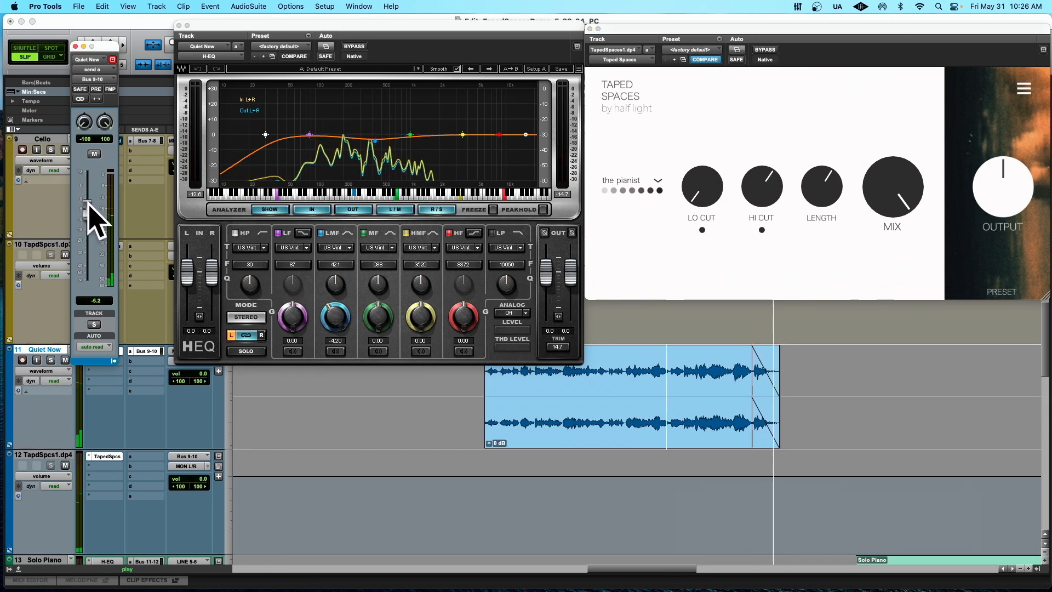
{"action": "key", "text": "space"}
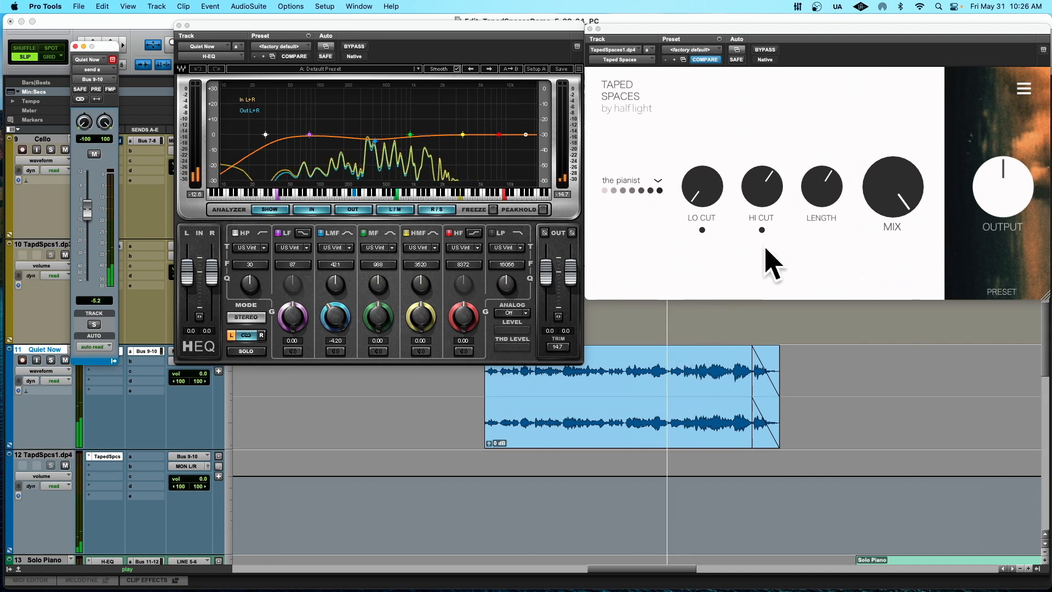
- Set the Taped Spaces Length to 0.5 and its Hi Cut to maximum, with the Quiet Now send at -4.6 dB
{"action": "mouse_move", "coordinate": [822, 176]}
{"action": "left_mouse_down"}
{"action": "mouse_move", "coordinate": [810, 199]}
{"action": "mouse_move", "coordinate": [806, 189]}
{"action": "left_mouse_up"}
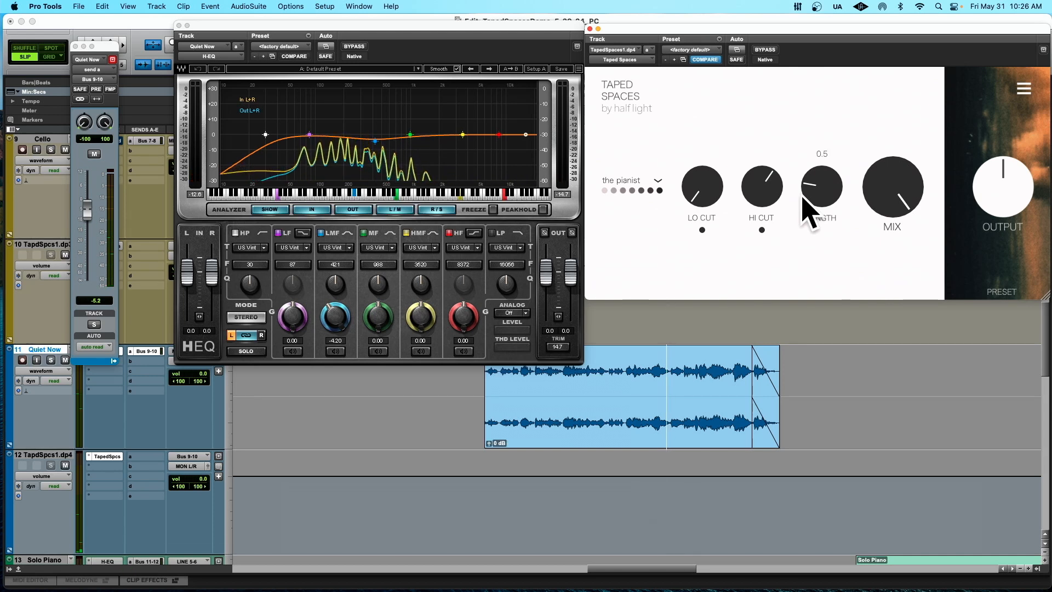
{"action": "mouse_move", "coordinate": [88, 208]}
{"action": "left_mouse_down"}
{"action": "mouse_move", "coordinate": [90, 195]}
{"action": "mouse_move", "coordinate": [88, 208]}
{"action": "left_mouse_up"}
{"action": "left_click_drag", "start_coordinate": [757, 189], "coordinate": [770, 129]}
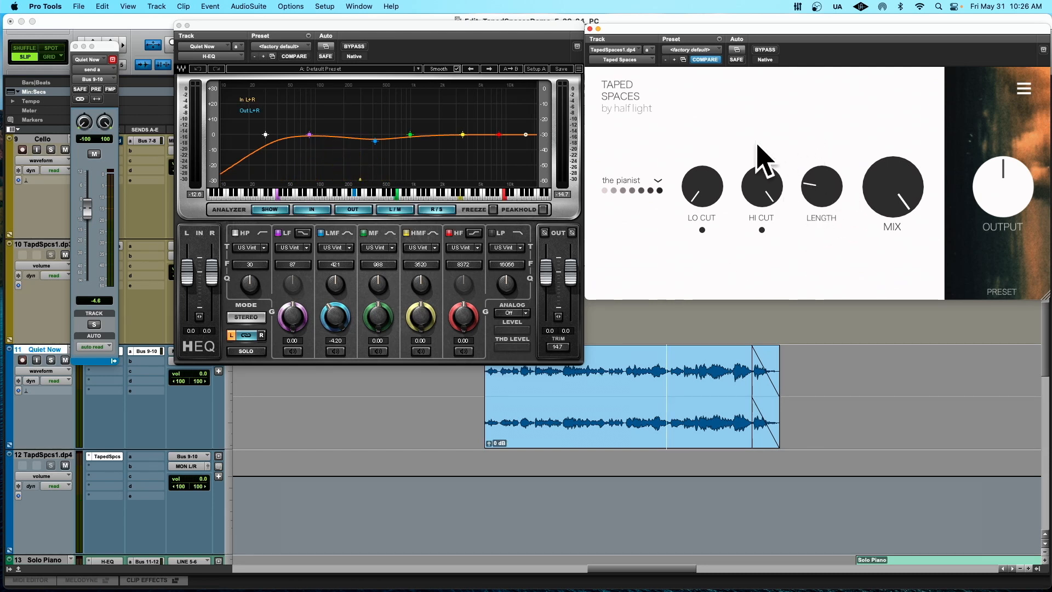
{"action": "mouse_move", "coordinate": [819, 183]}
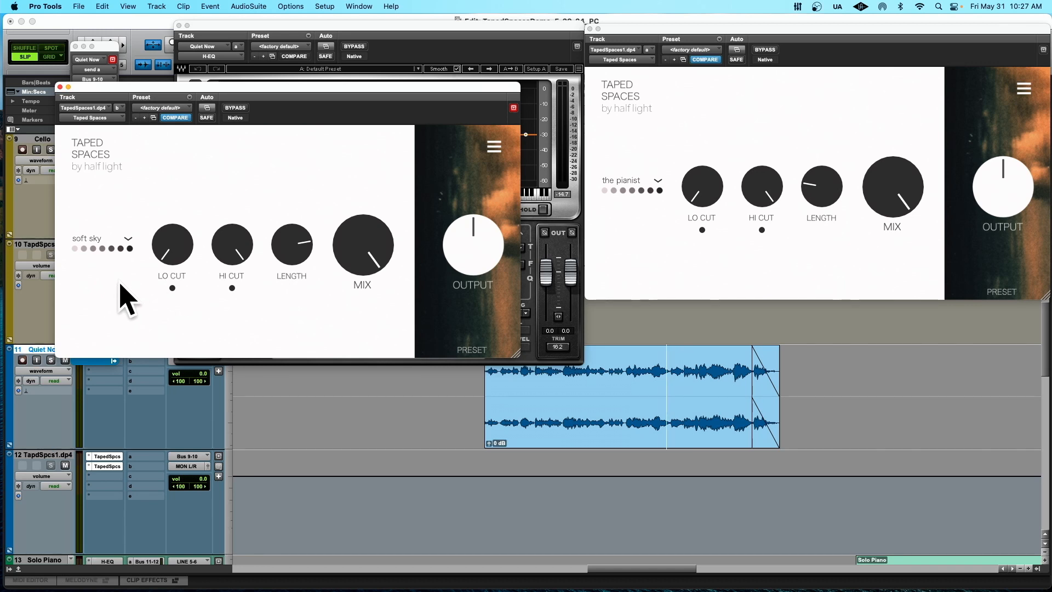
- Audition the Quiet Now clip through the second Taped Spaces instance with its soft sky space
{"action": "key", "text": "space"}
{"action": "left_click", "coordinate": [127, 240]}
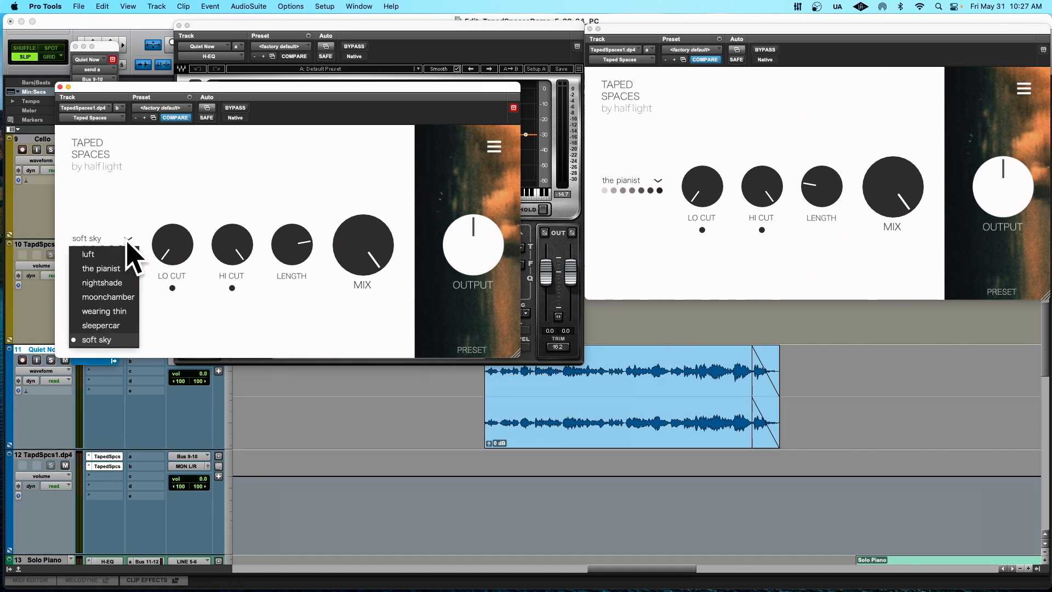
{"action": "left_click", "coordinate": [183, 195]}
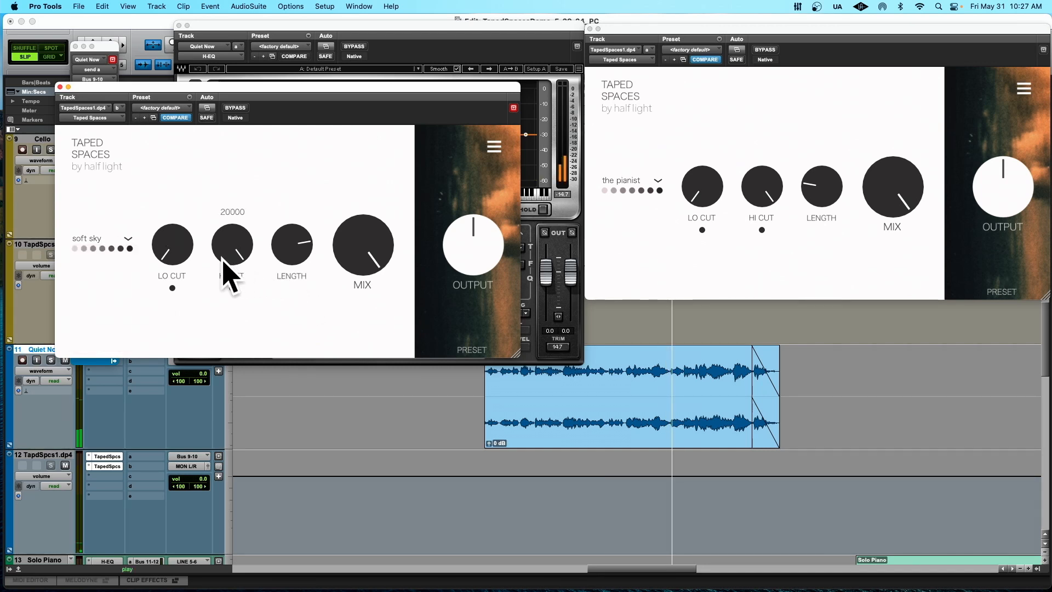
{"action": "key", "text": "space"}
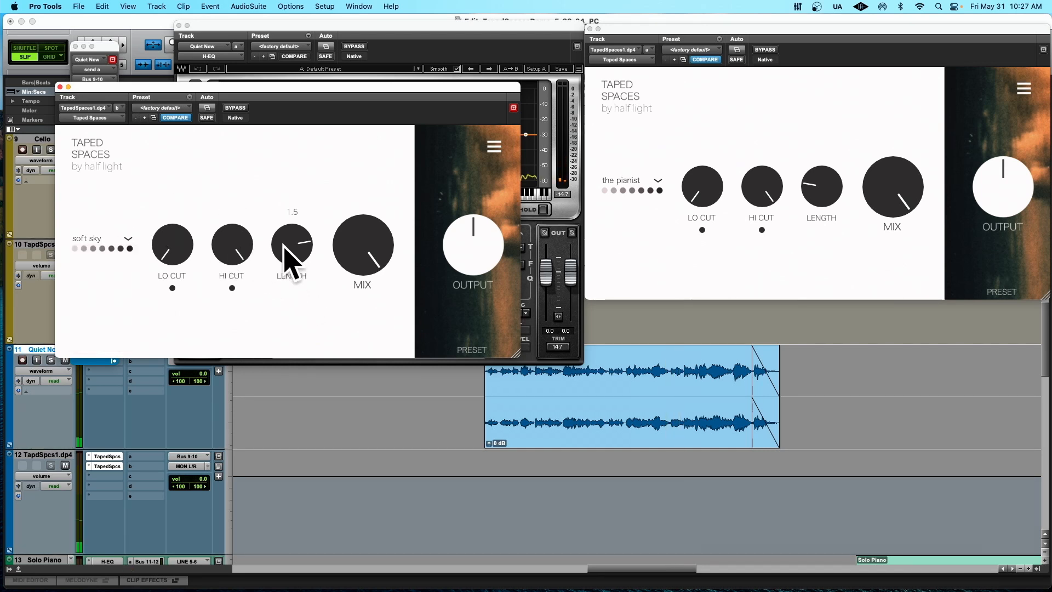
- Switch the second Taped Spaces instance to the pianist and restart playback of the Quiet Now clip
{"action": "left_click", "coordinate": [128, 239]}
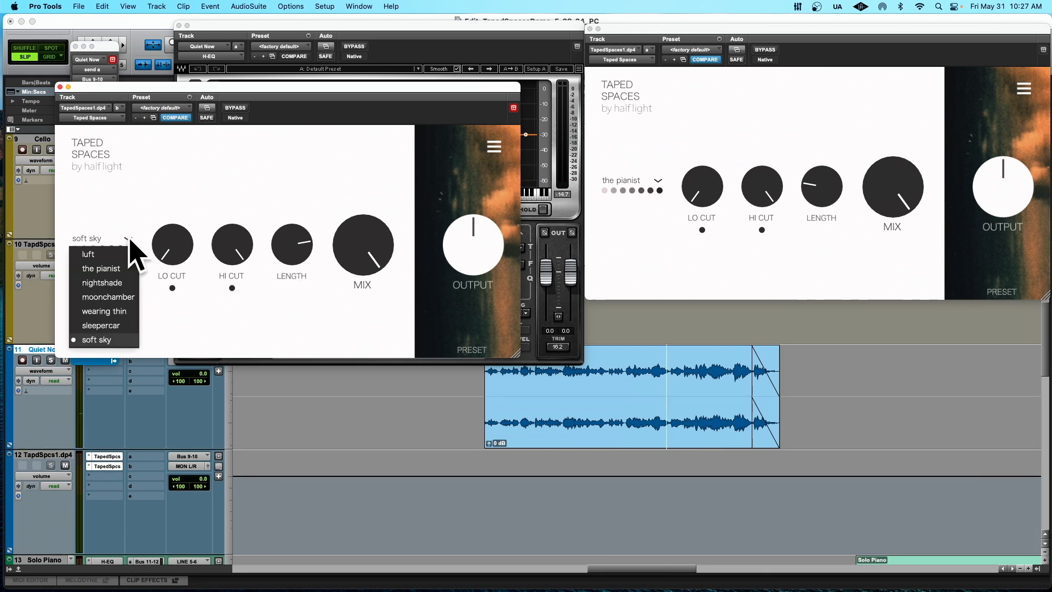
{"action": "left_click", "coordinate": [112, 269]}
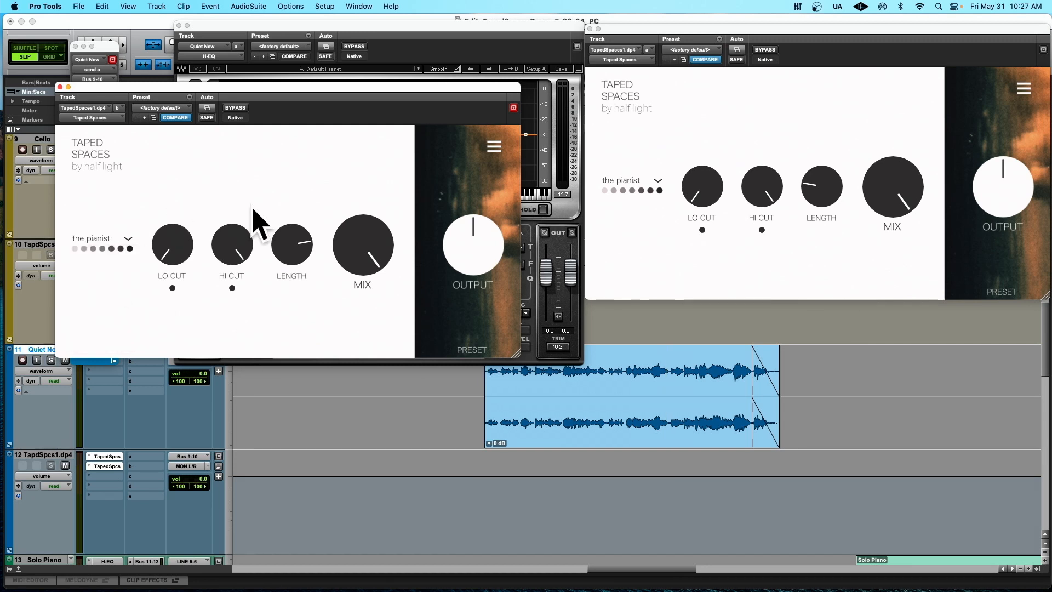
{"action": "key", "text": "space"}
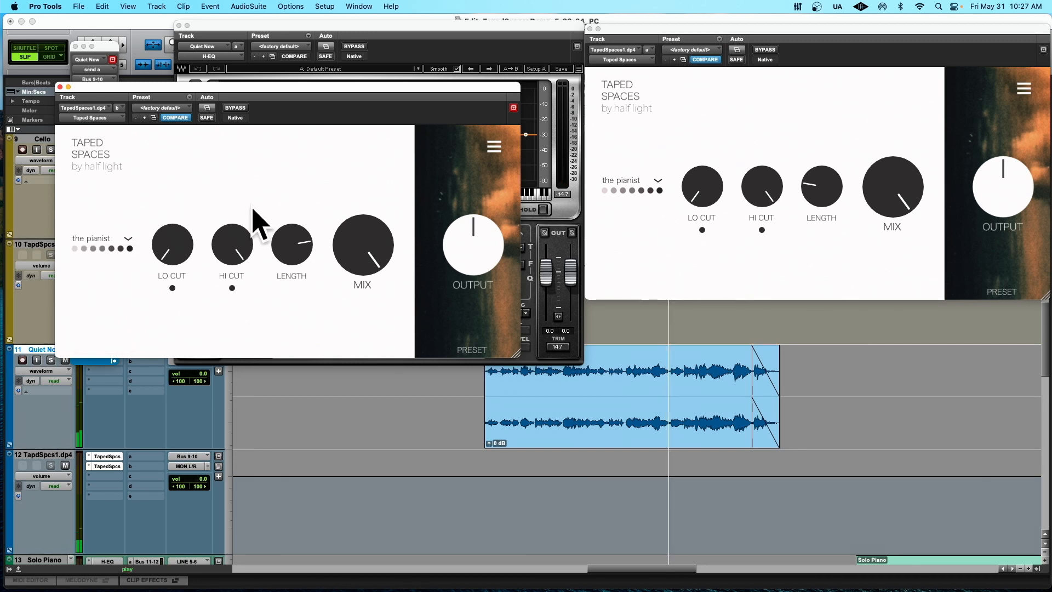
{"action": "mouse_move", "coordinate": [280, 247]}
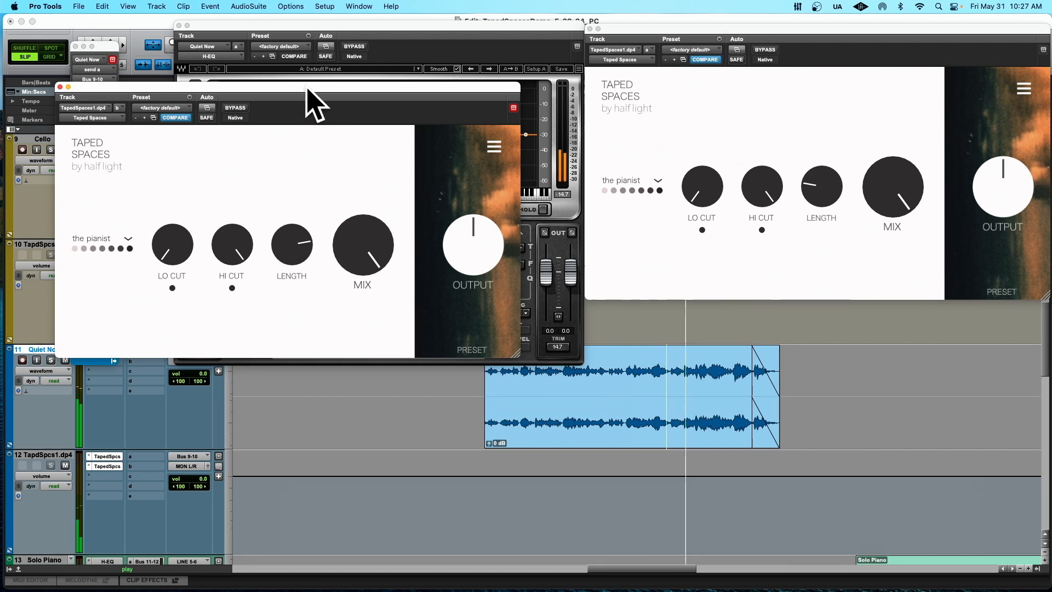
- Lower the Quiet Now send to -12.6 dB and shorten the second Taped Spaces instance's Length to 1.2
{"action": "left_click_drag", "start_coordinate": [305, 89], "coordinate": [565, 59]}
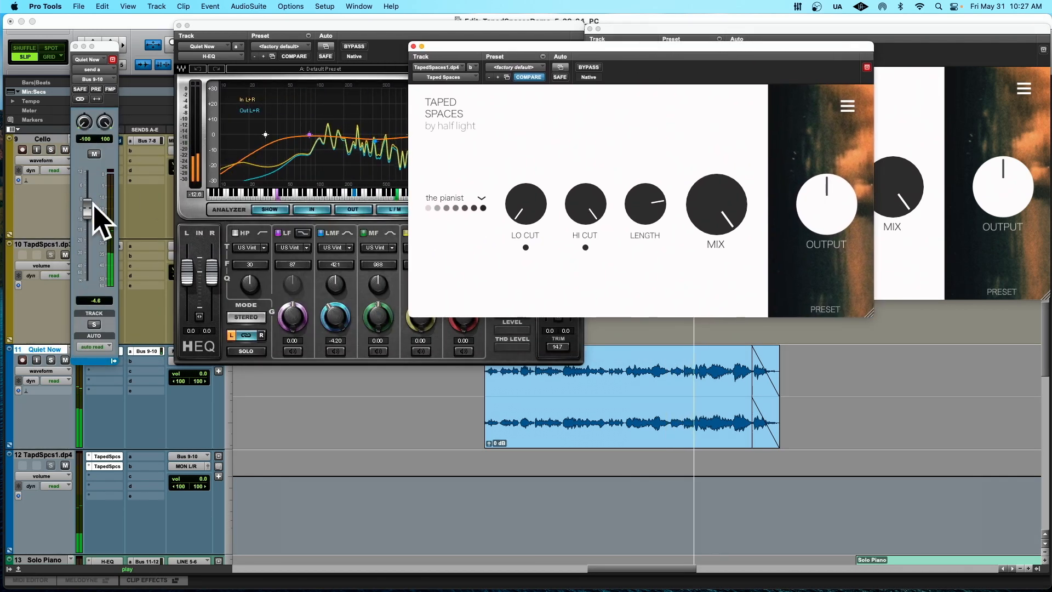
{"action": "left_click_drag", "start_coordinate": [89, 207], "coordinate": [90, 230]}
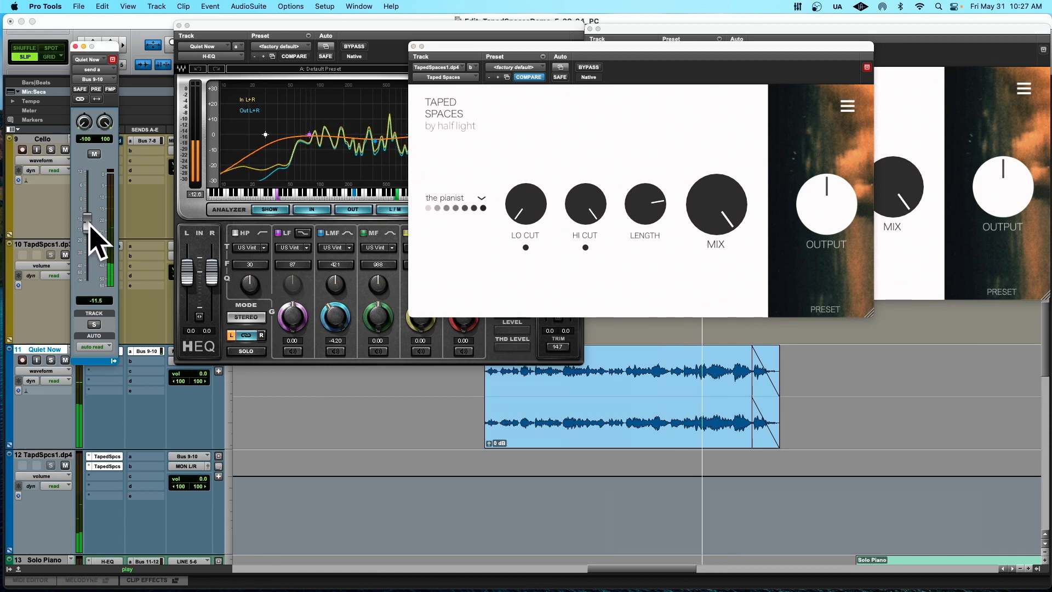
{"action": "mouse_move", "coordinate": [647, 207]}
{"action": "left_mouse_down"}
{"action": "mouse_move", "coordinate": [634, 235]}
{"action": "mouse_move", "coordinate": [630, 204]}
{"action": "left_mouse_up"}
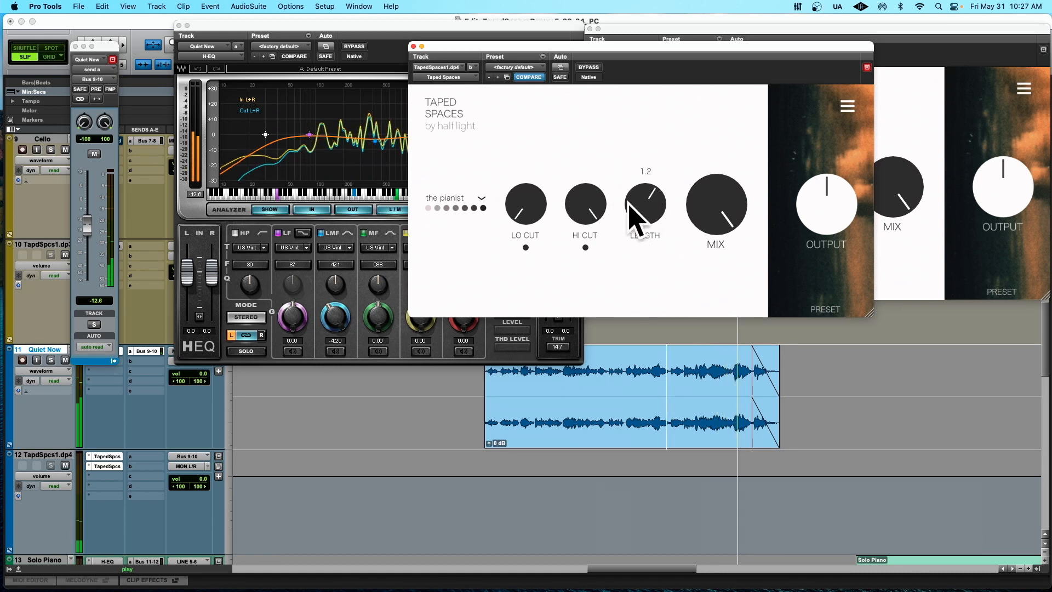
- Reset the Quiet Now send to 0.0 dB, replay the passage, and lower the send to -10.2 dB
{"action": "left_click", "coordinate": [87, 224], "text": "alt"}
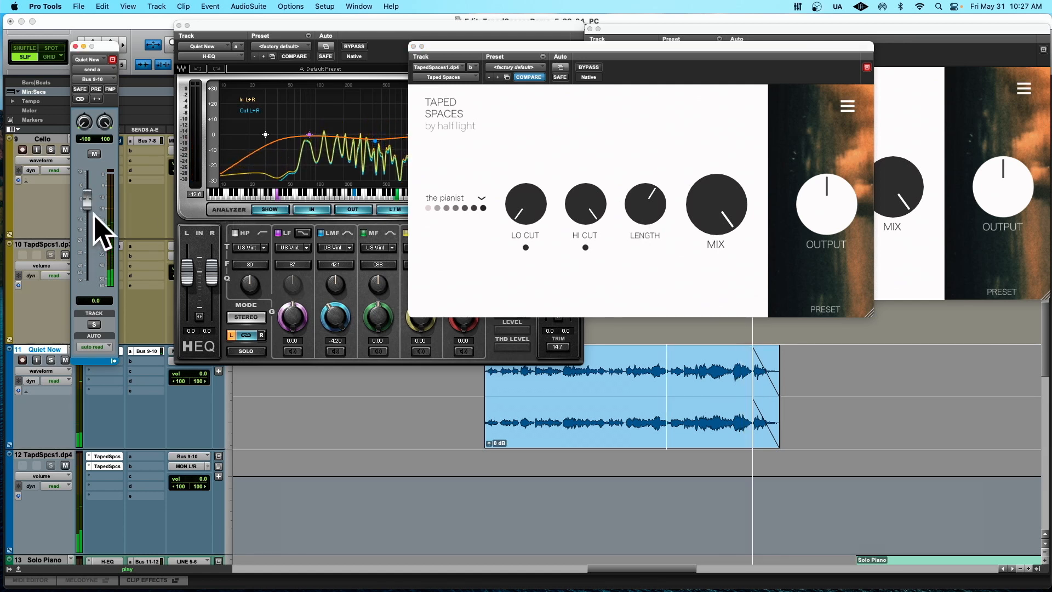
{"action": "key", "text": "space"}
{"action": "key", "text": "space"}
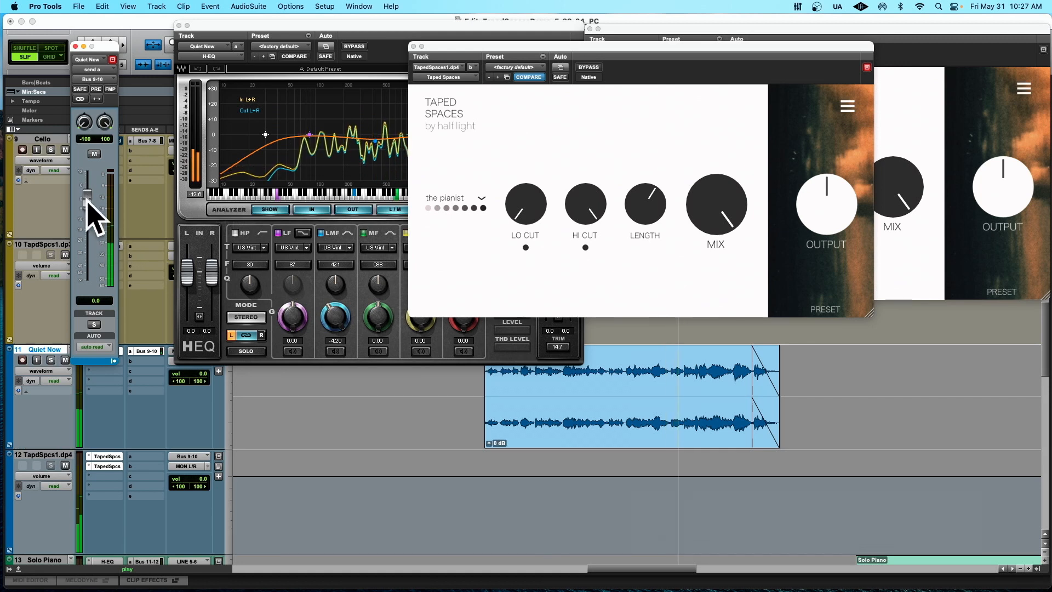
{"action": "left_click_drag", "start_coordinate": [87, 203], "coordinate": [88, 219]}
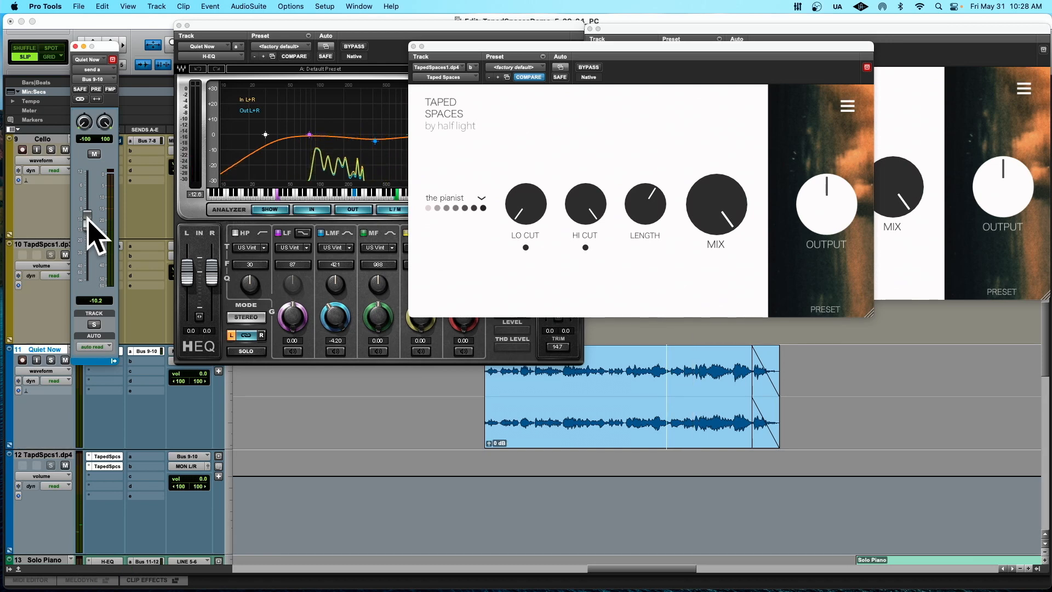
- Go to the Solo Piano track and place the edit cursor at the start of its clip
{"action": "scroll", "coordinate": [927, 391], "scroll_direction": "down", "scroll_amount": 4}
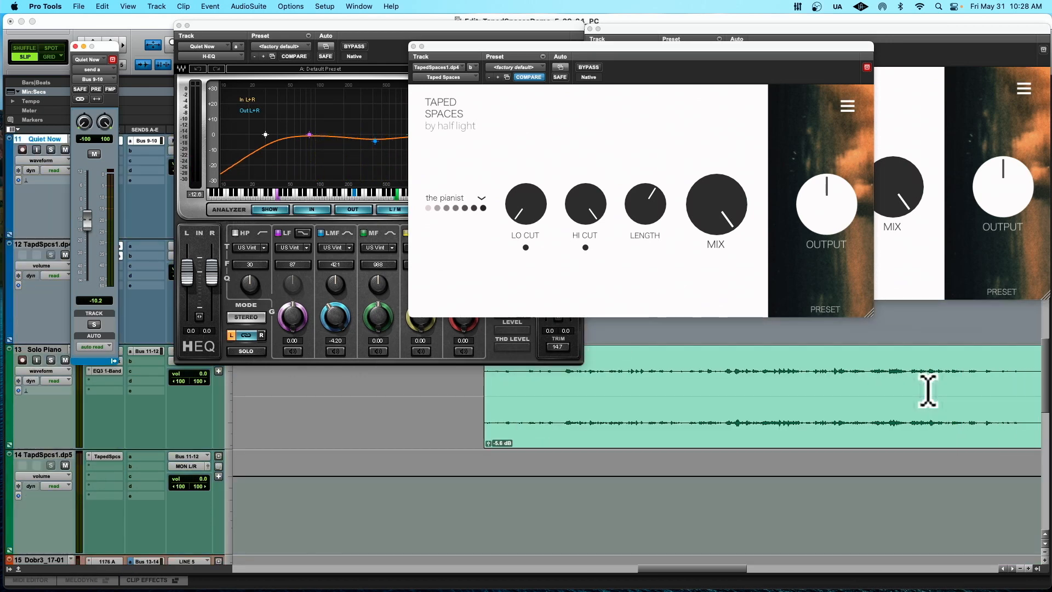
{"action": "scroll", "coordinate": [927, 391], "scroll_direction": "right", "scroll_amount": 1}
{"action": "left_click", "coordinate": [482, 401]}
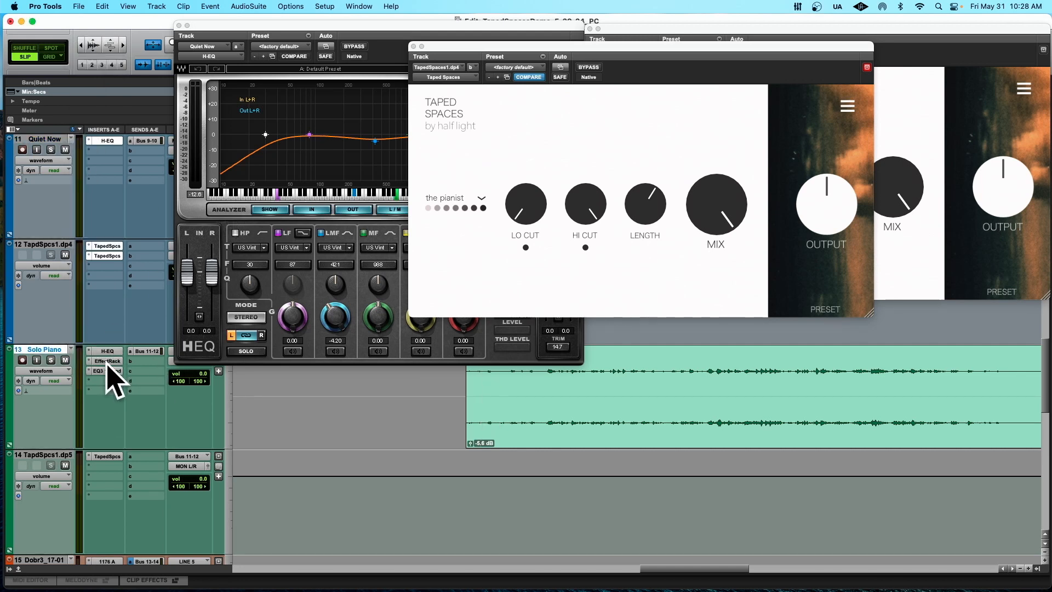
- Close the two Taped Spaces windows and the Quiet Now H-EQ window
{"action": "left_click", "coordinate": [414, 46]}
{"action": "left_click", "coordinate": [178, 25]}
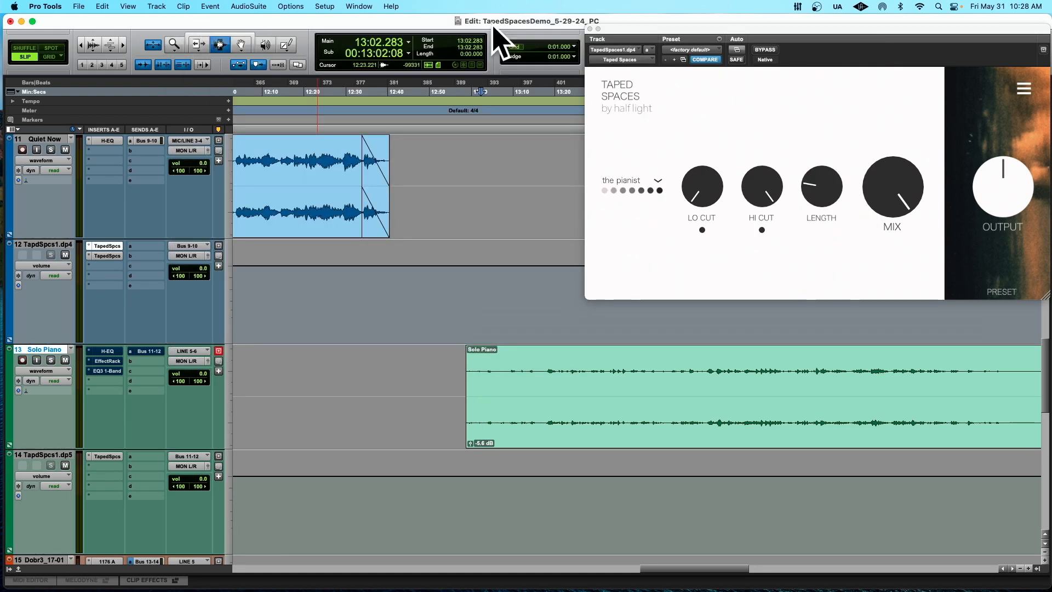
{"action": "left_click", "coordinate": [590, 28]}
- Open Taped Spaces on the TapdSpcs1.dp5 track and Solo Piano's Bus 11-12 send while the piano plays
{"action": "left_click", "coordinate": [102, 457]}
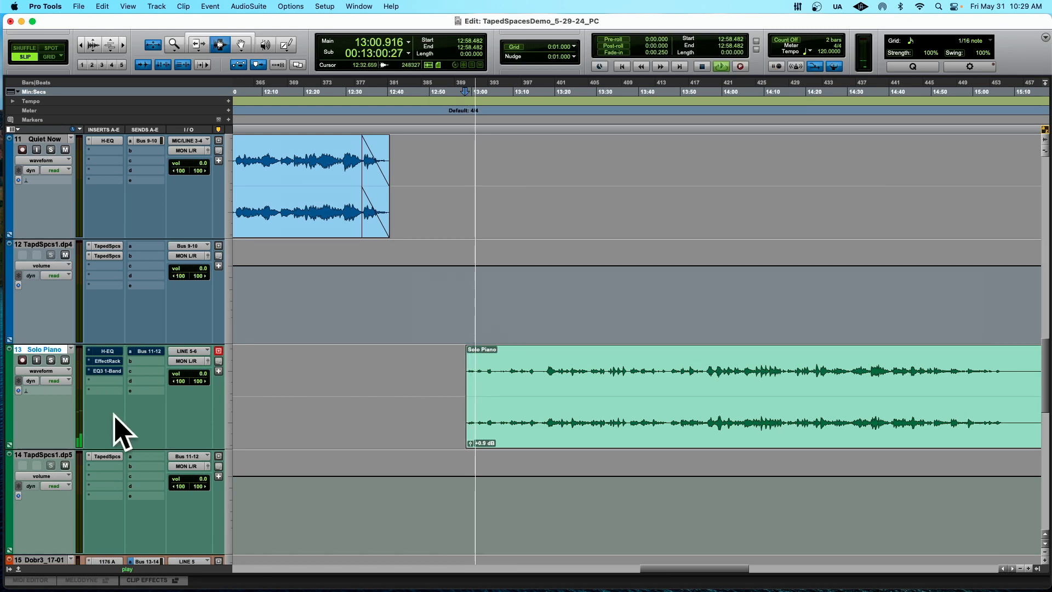
{"action": "left_click", "coordinate": [106, 457]}
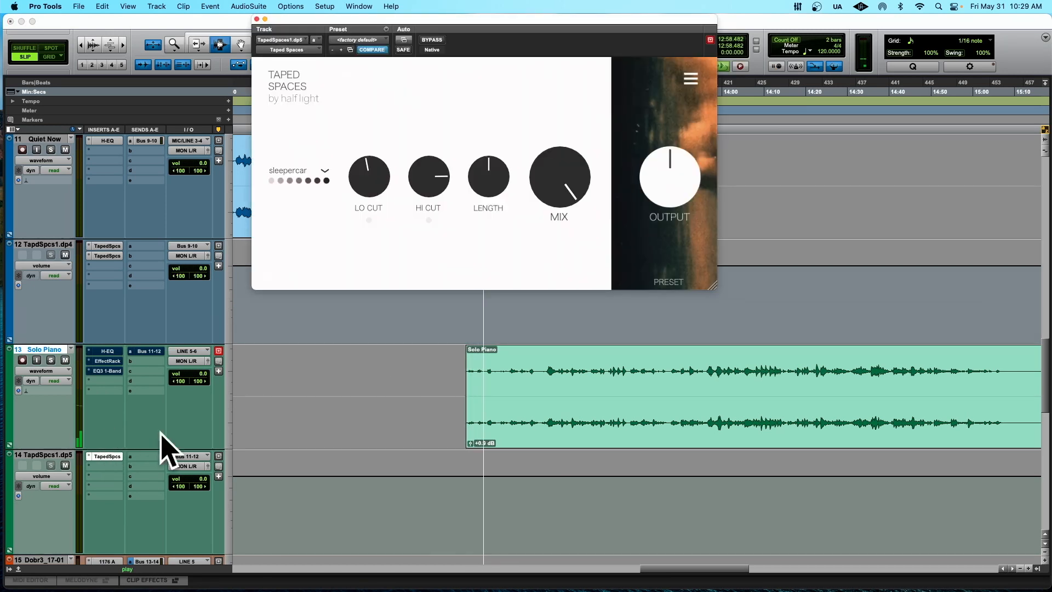
{"action": "left_click", "coordinate": [150, 353]}
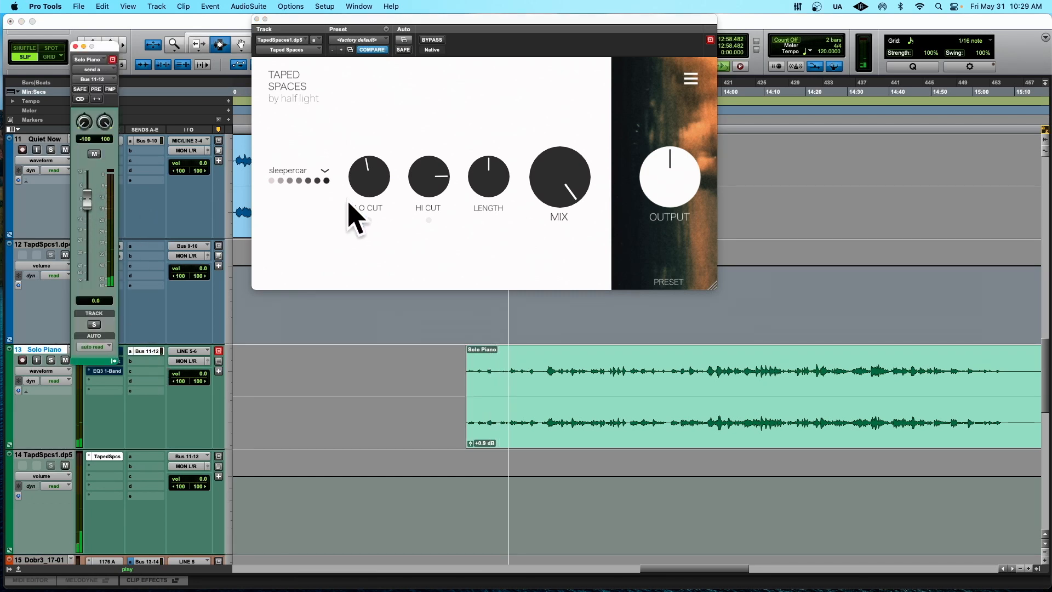
- Enable and slightly raise the piano reverb's Lo Cut and Hi Cut, audition maximum Length, and bring Length back down moderately
{"action": "mouse_move", "coordinate": [383, 189]}
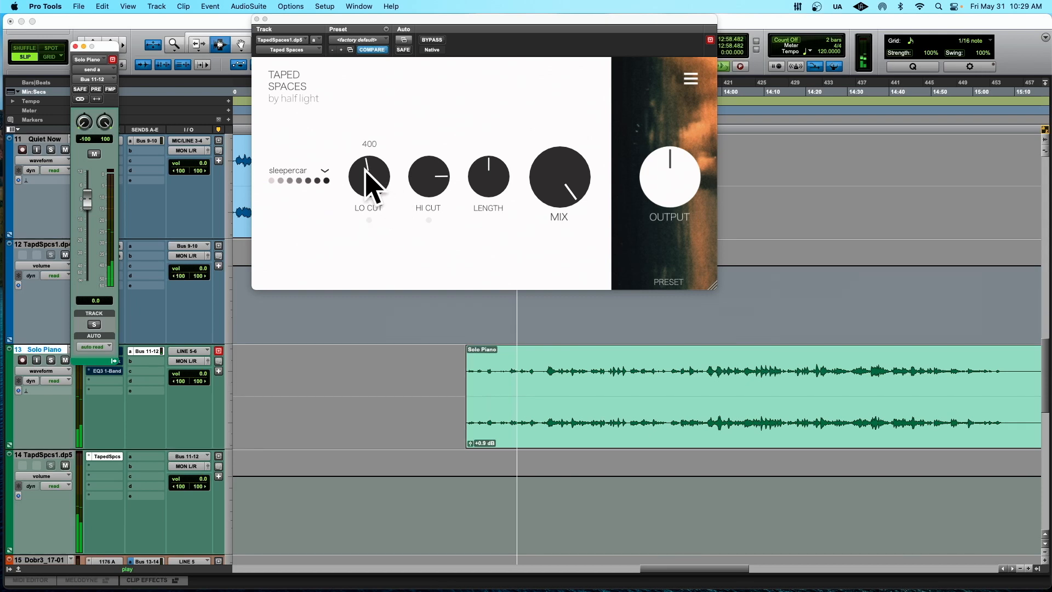
{"action": "left_click_drag", "start_coordinate": [365, 169], "coordinate": [415, 184]}
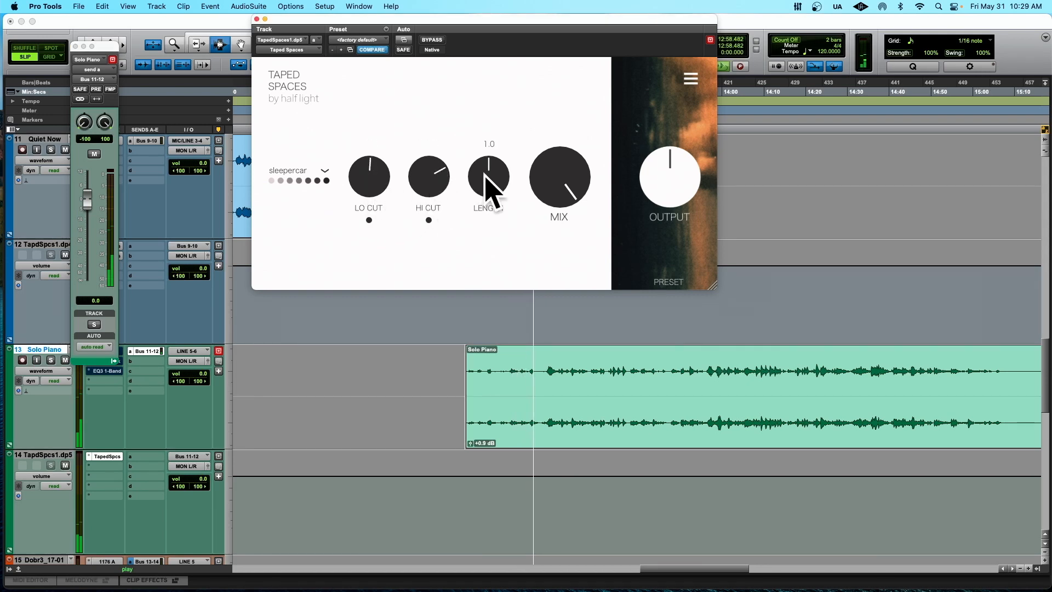
{"action": "left_click_drag", "start_coordinate": [491, 186], "coordinate": [496, 110]}
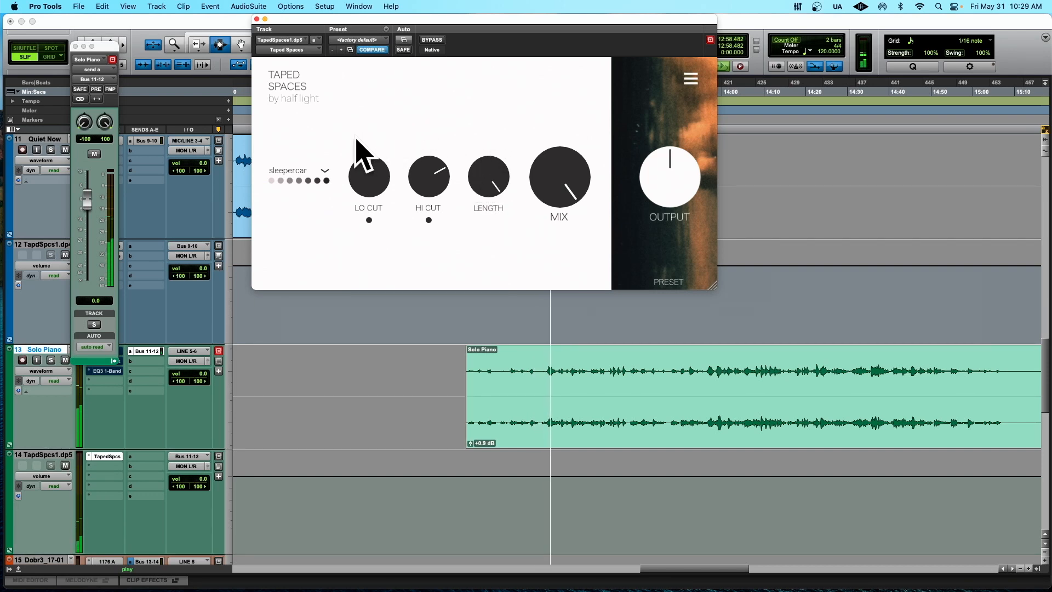
{"action": "mouse_move", "coordinate": [478, 162]}
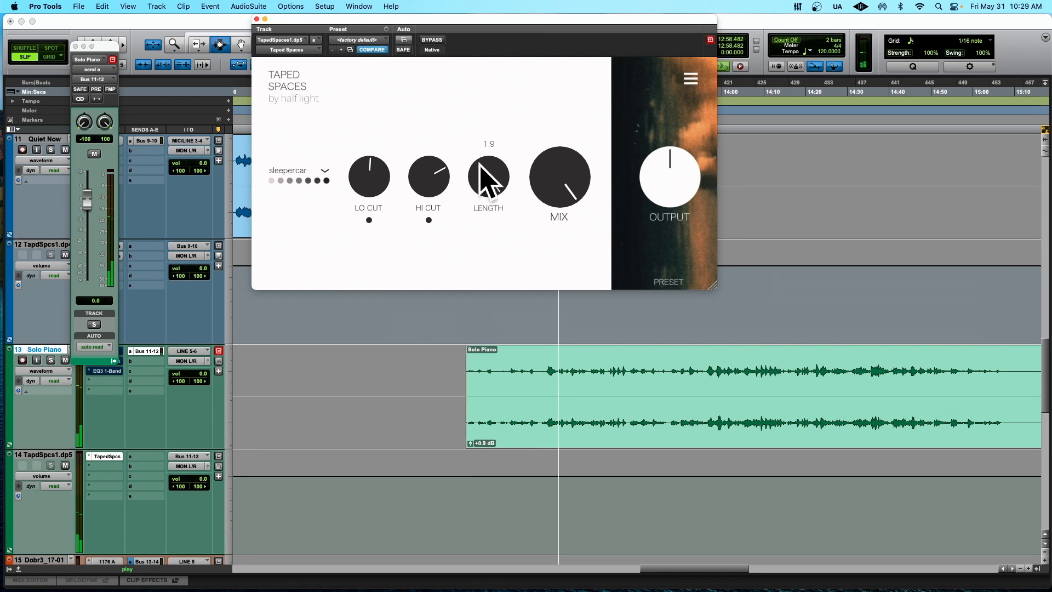
{"action": "left_click_drag", "start_coordinate": [476, 166], "coordinate": [471, 179]}
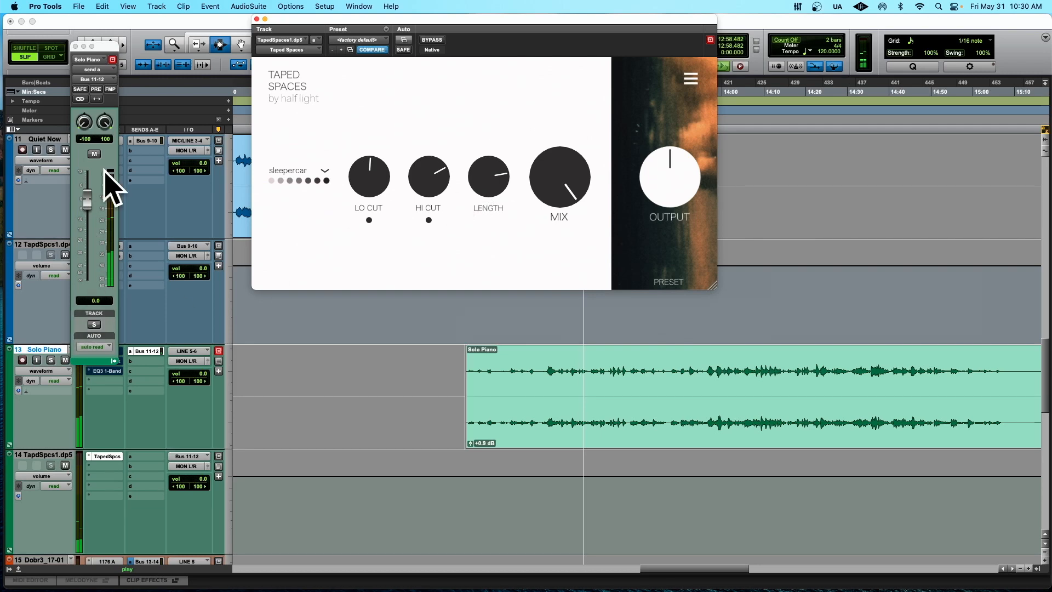
- Move the send window aside, open the Solo Piano H-EQ, and take the EQ out of bypass
{"action": "left_click_drag", "start_coordinate": [108, 48], "coordinate": [172, 21]}
{"action": "left_click", "coordinate": [109, 351]}
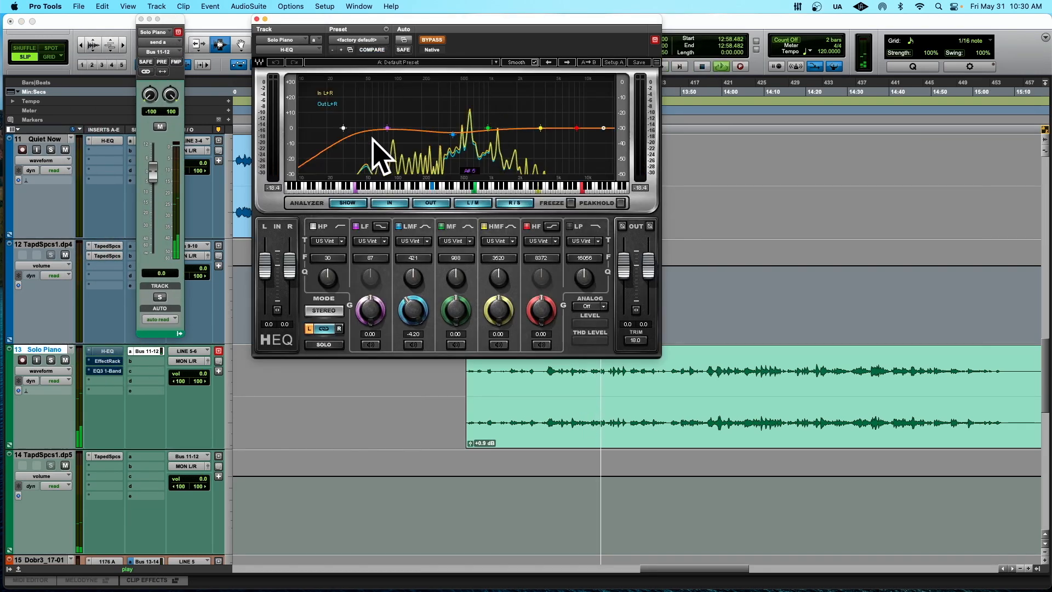
{"action": "left_click", "coordinate": [439, 40]}
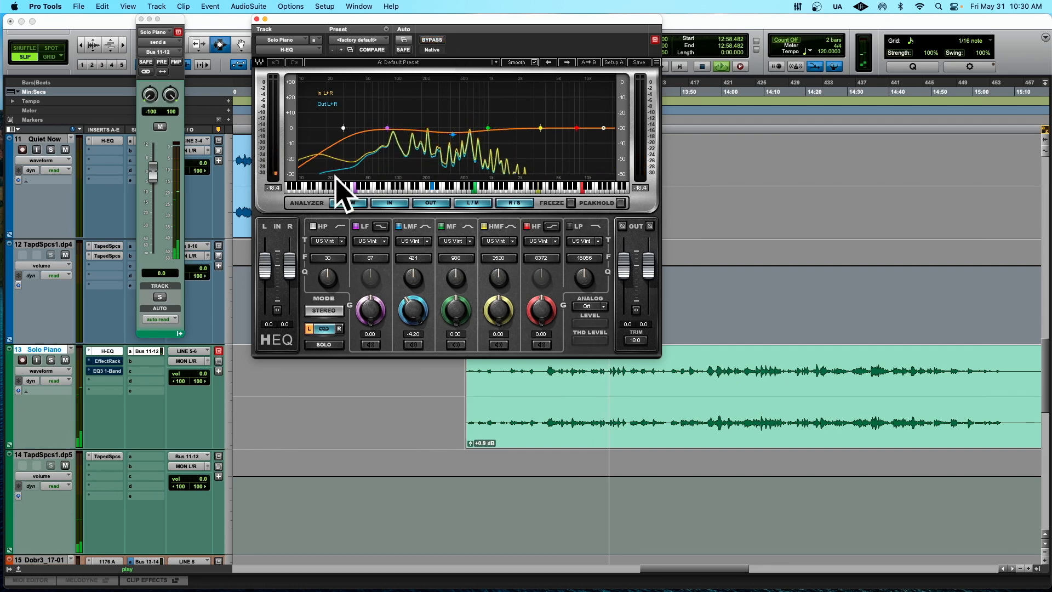
- Open EffectRack on the Solo Piano track, take it out of bypass, and switch on its Radiator module
{"action": "left_click", "coordinate": [108, 361]}
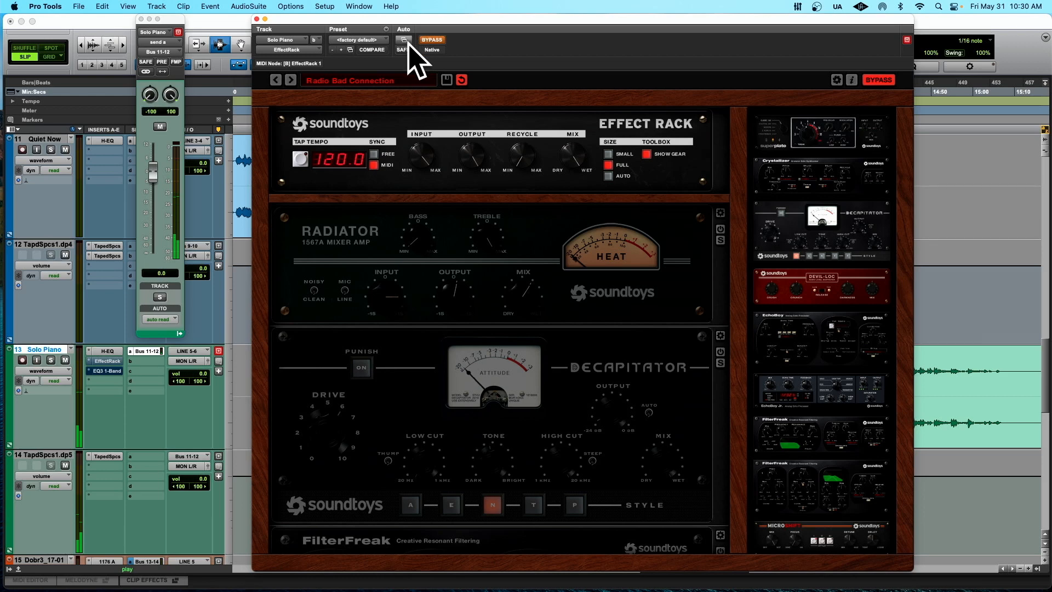
{"action": "left_click", "coordinate": [432, 40]}
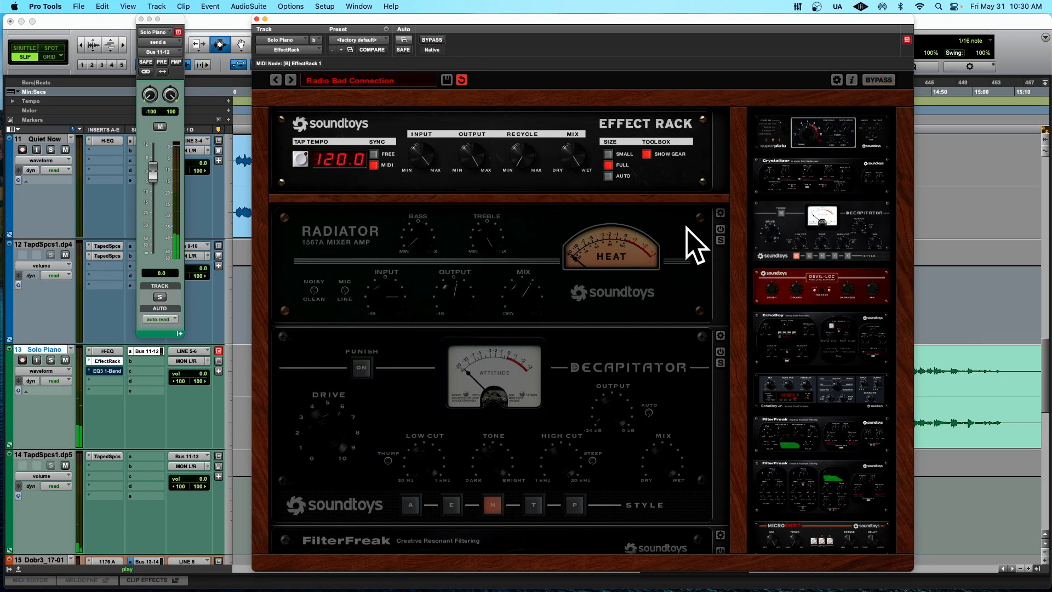
{"action": "left_click", "coordinate": [719, 228]}
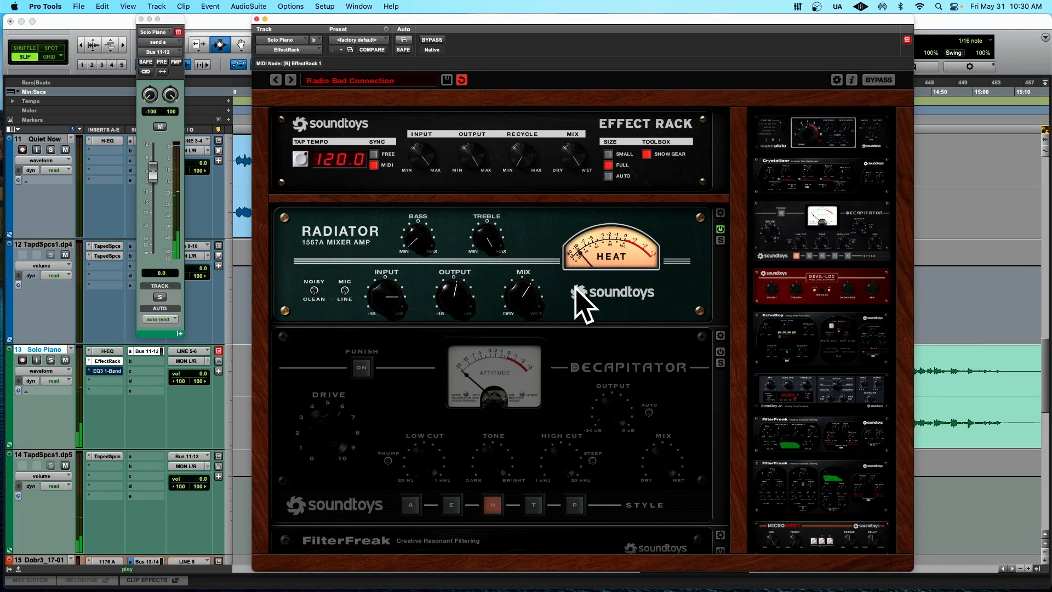
- Switch on the Decapitator module in the Solo Piano EffectRack
{"action": "scroll", "coordinate": [578, 290], "scroll_direction": "down", "scroll_amount": 3}
{"action": "scroll", "coordinate": [583, 304], "scroll_direction": "down", "scroll_amount": 3}
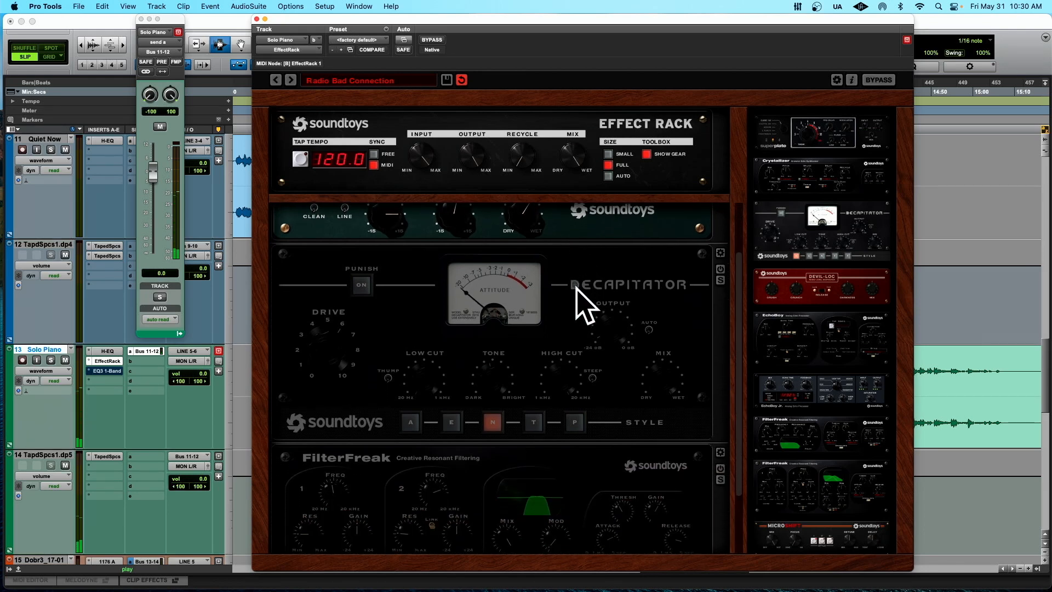
{"action": "left_click", "coordinate": [722, 248]}
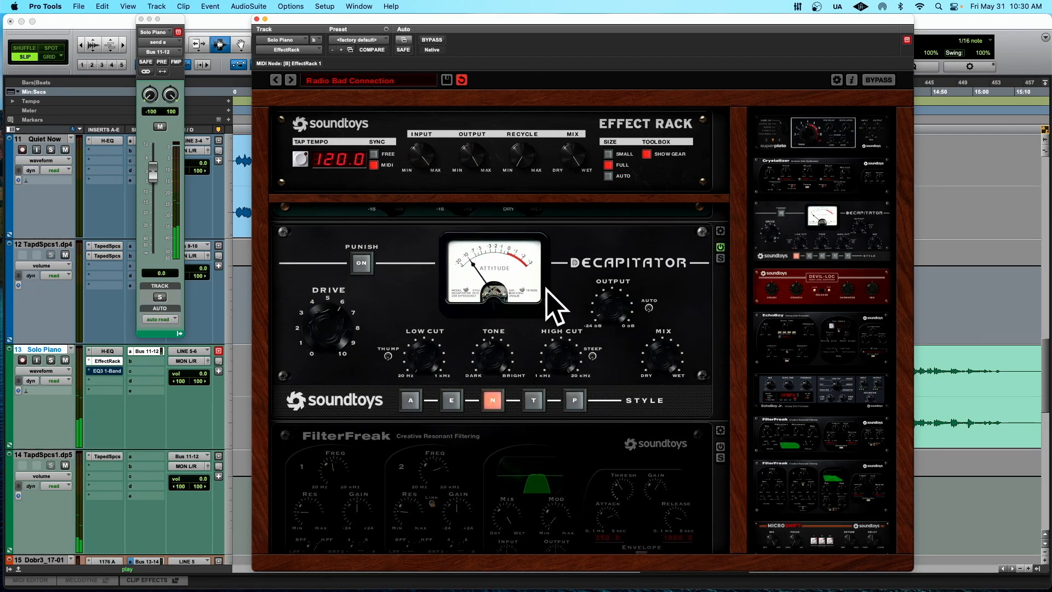
{"action": "scroll", "coordinate": [556, 310], "scroll_direction": "down", "scroll_amount": 1}
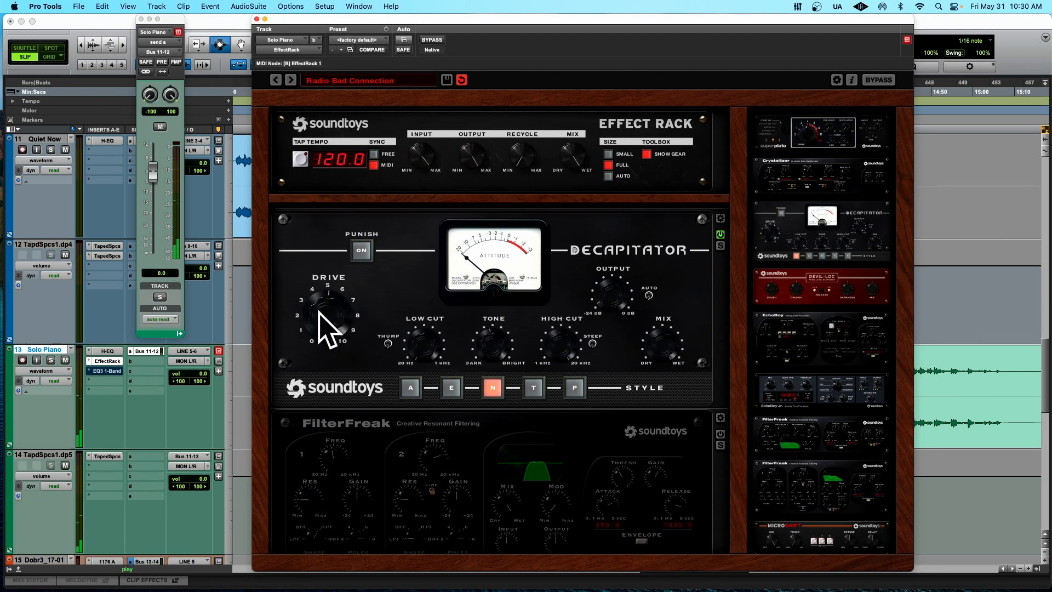
- Switch on the FilterFreak module in the Solo Piano EffectRack
{"action": "left_click", "coordinate": [720, 434]}
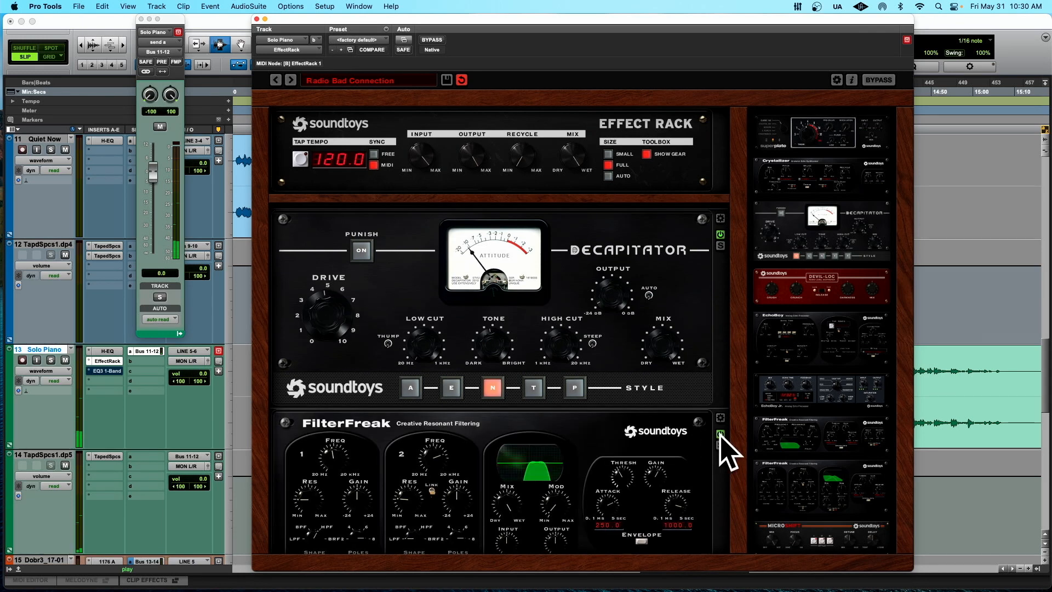
{"action": "scroll", "coordinate": [573, 425], "scroll_direction": "down", "scroll_amount": 5}
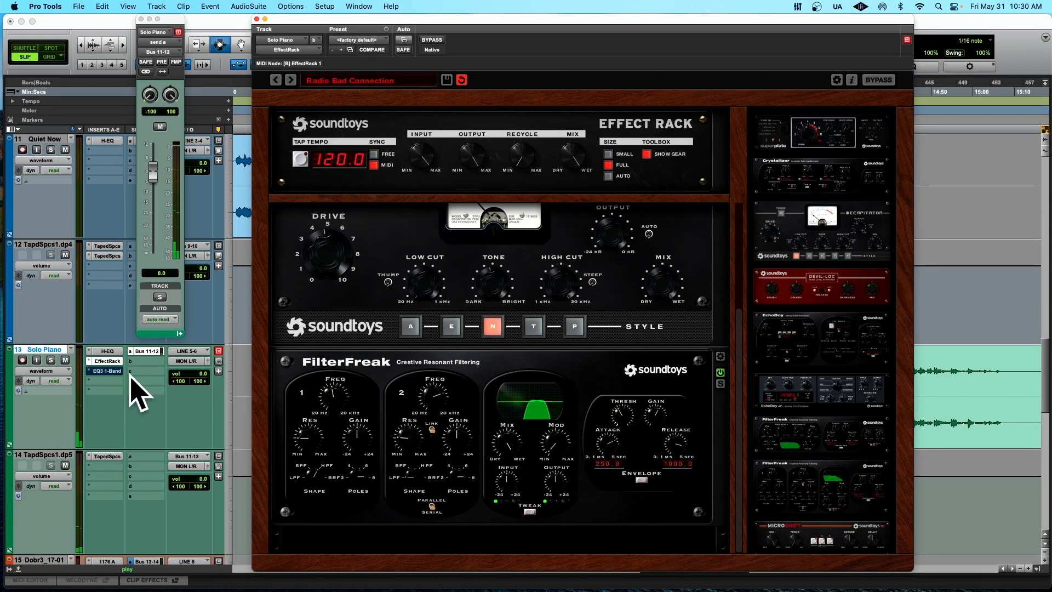
- Take the EQ3 1-Band low-pass filter on Solo Piano out of bypass and raise the Solo Piano clip gain to +6.9 dB
{"action": "left_click", "coordinate": [109, 372]}
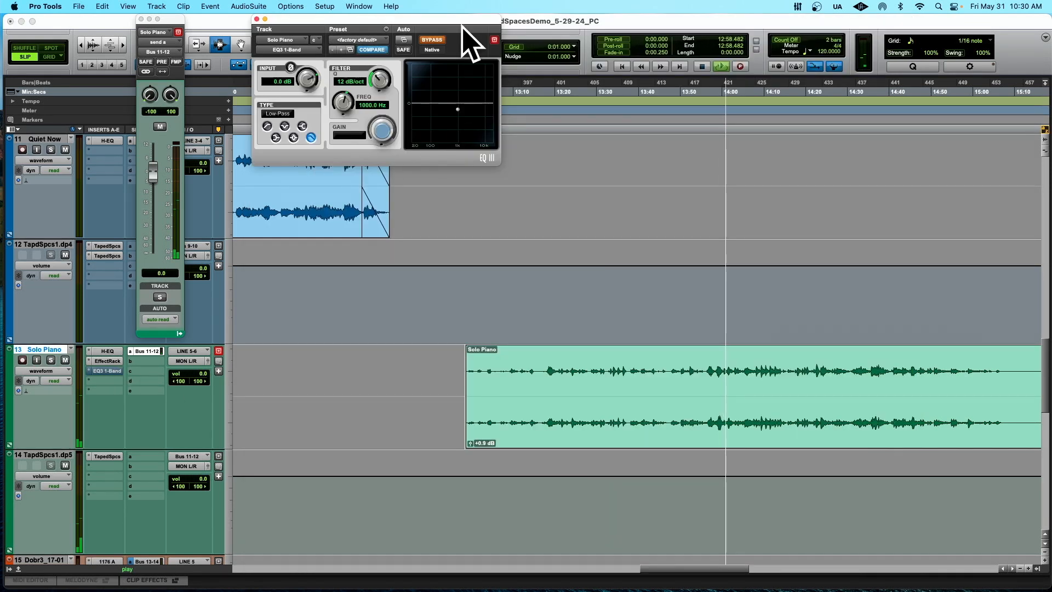
{"action": "left_click", "coordinate": [432, 40]}
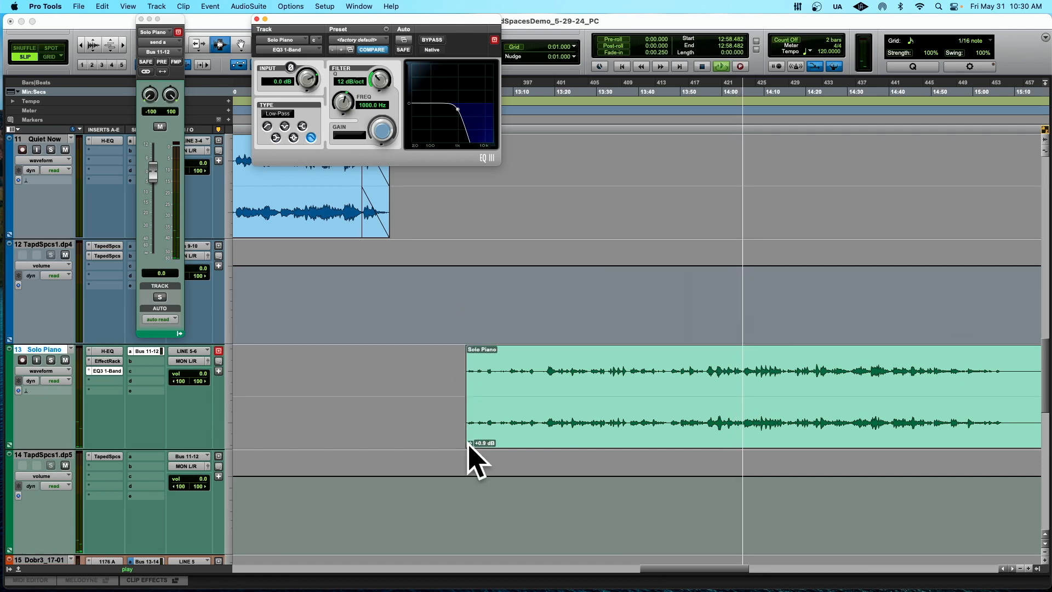
{"action": "left_click_drag", "start_coordinate": [475, 454], "coordinate": [469, 438]}
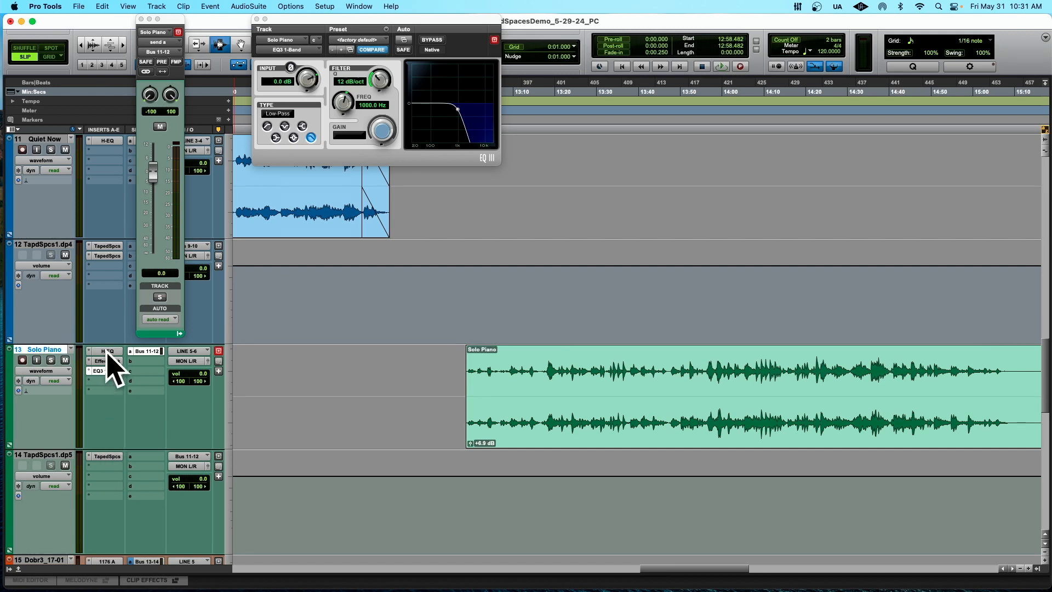
- Bypass both 1176 A compressors and the Magma Lil Tube on the Dobr3_17-01 track, and close the Solo Piano send window
{"action": "scroll", "coordinate": [495, 387], "scroll_direction": "right", "scroll_amount": 3}
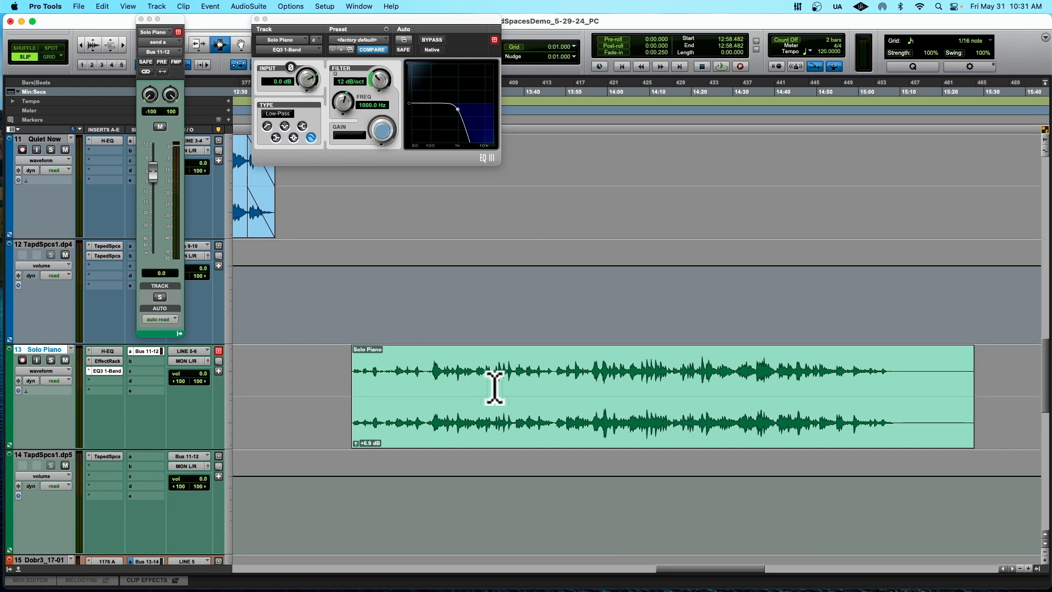
{"action": "scroll", "coordinate": [495, 387], "scroll_direction": "right", "scroll_amount": 1}
{"action": "scroll", "coordinate": [495, 387], "scroll_direction": "down", "scroll_amount": 3}
{"action": "scroll", "coordinate": [494, 388], "scroll_direction": "right", "scroll_amount": 1}
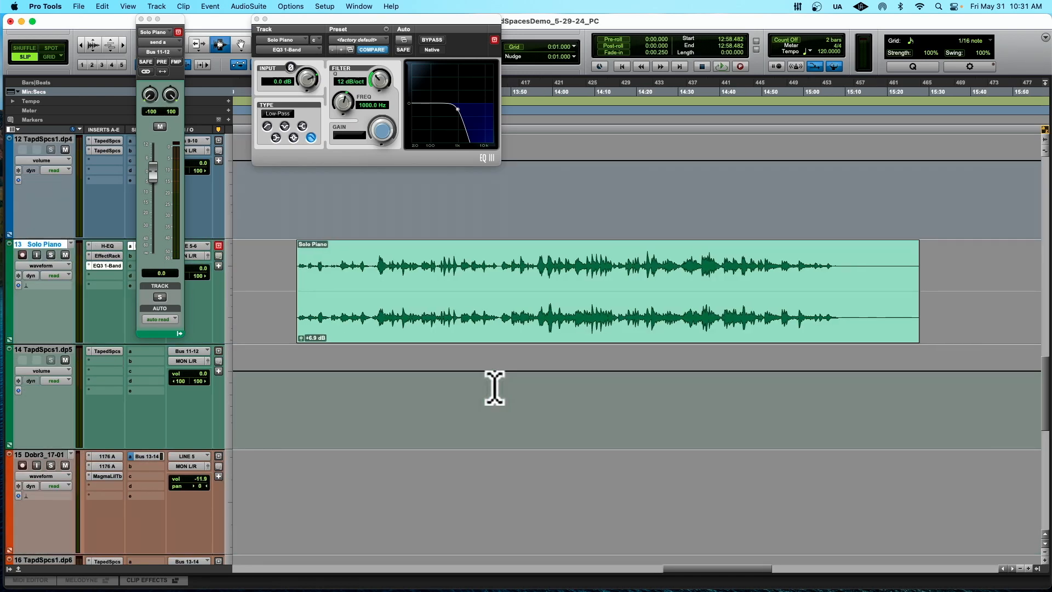
{"action": "scroll", "coordinate": [495, 387], "scroll_direction": "down", "scroll_amount": 6}
{"action": "scroll", "coordinate": [495, 388], "scroll_direction": "right", "scroll_amount": 7}
{"action": "scroll", "coordinate": [495, 388], "scroll_direction": "right", "scroll_amount": 5}
{"action": "scroll", "coordinate": [495, 388], "scroll_direction": "down", "scroll_amount": 3}
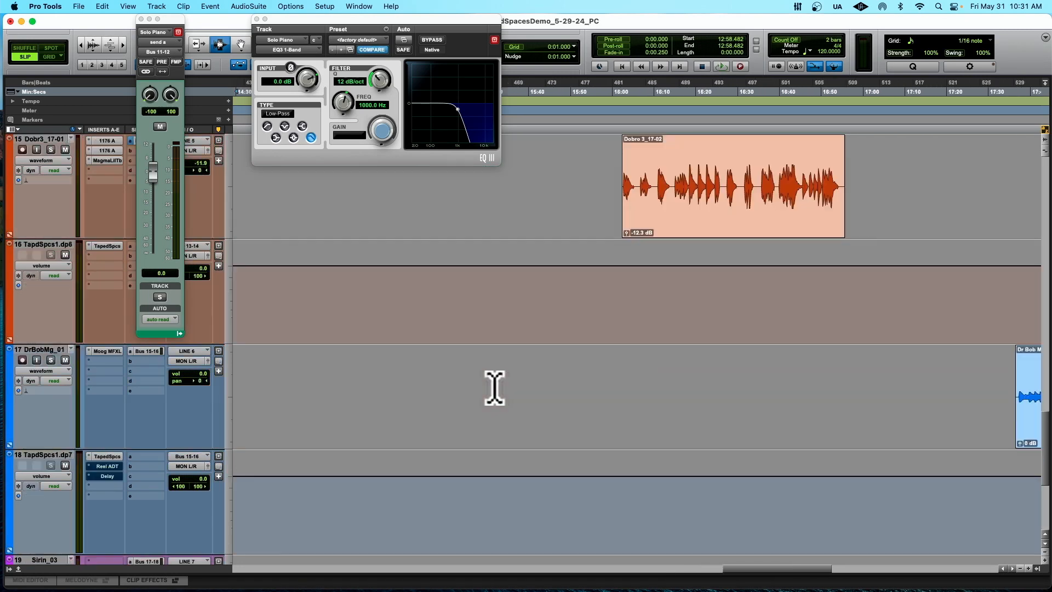
{"action": "scroll", "coordinate": [494, 387], "scroll_direction": "up", "scroll_amount": 3}
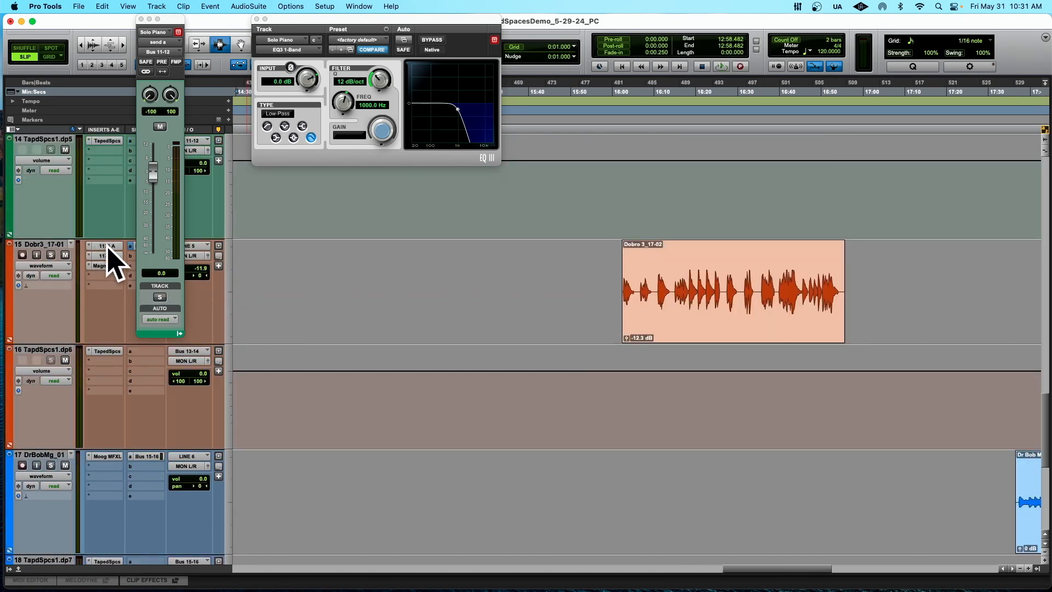
{"action": "left_click", "coordinate": [108, 266], "text": "super"}
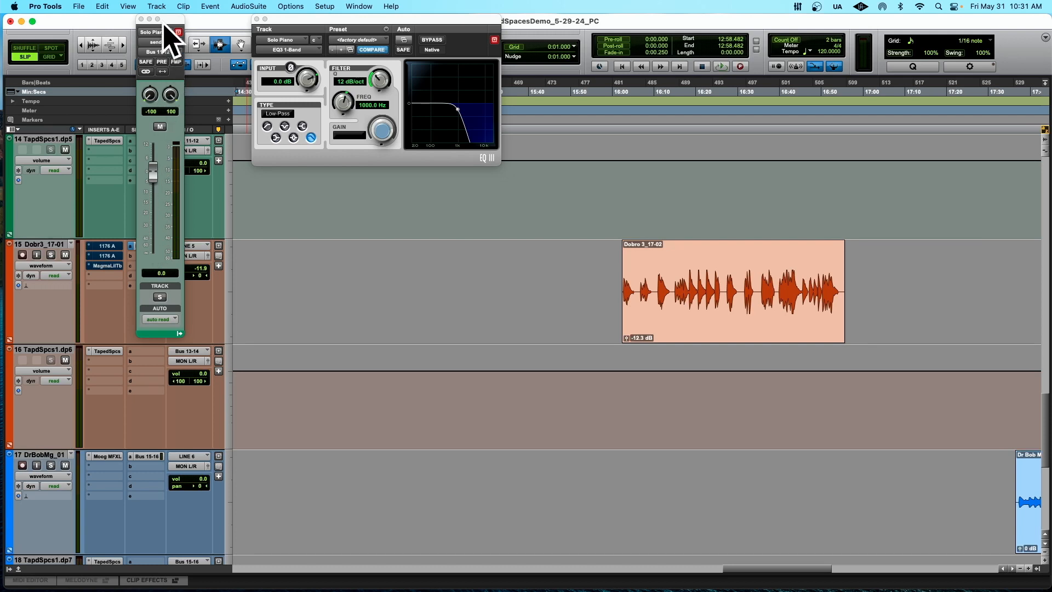
{"action": "left_click", "coordinate": [141, 19]}
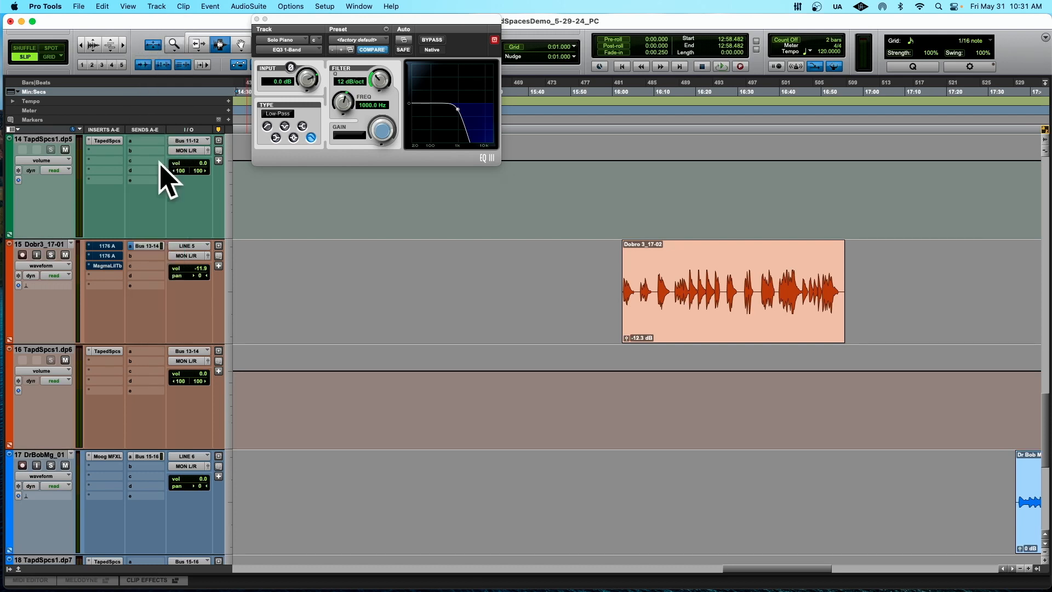
- Check the Taped Spaces settings on the Dobro's reverb track, and play the Dobro 3_17-02 clip from its start with clip gain at 0 dB
{"action": "left_click", "coordinate": [105, 351]}
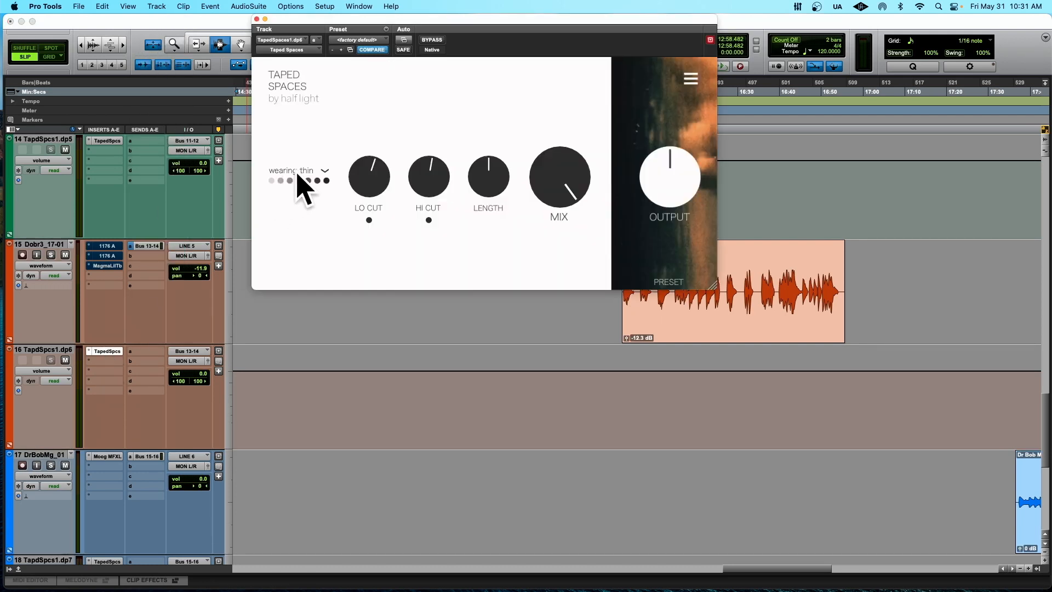
{"action": "left_click", "coordinate": [256, 19]}
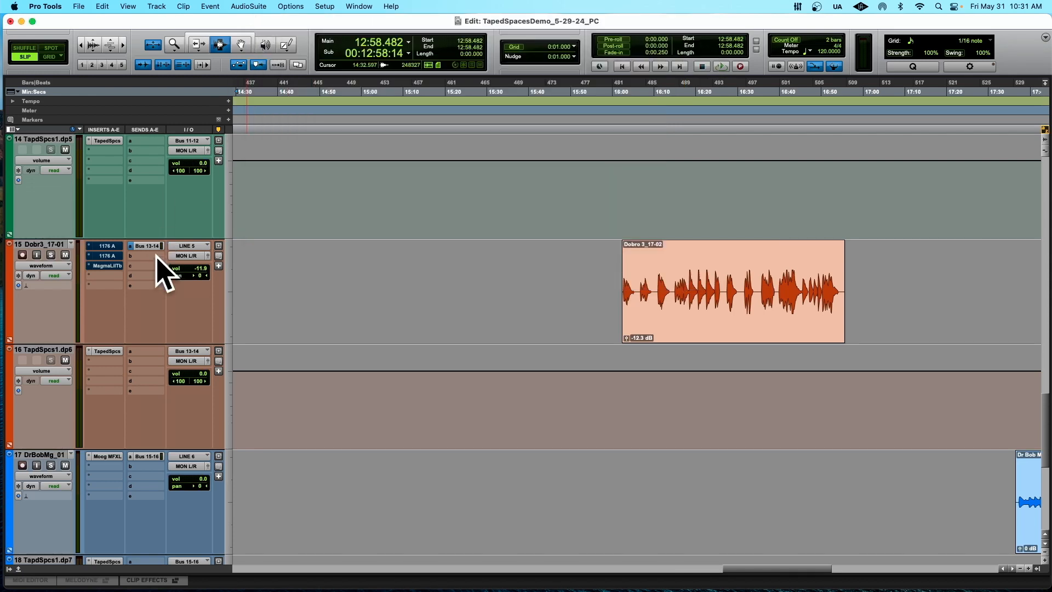
{"action": "left_click", "coordinate": [622, 284]}
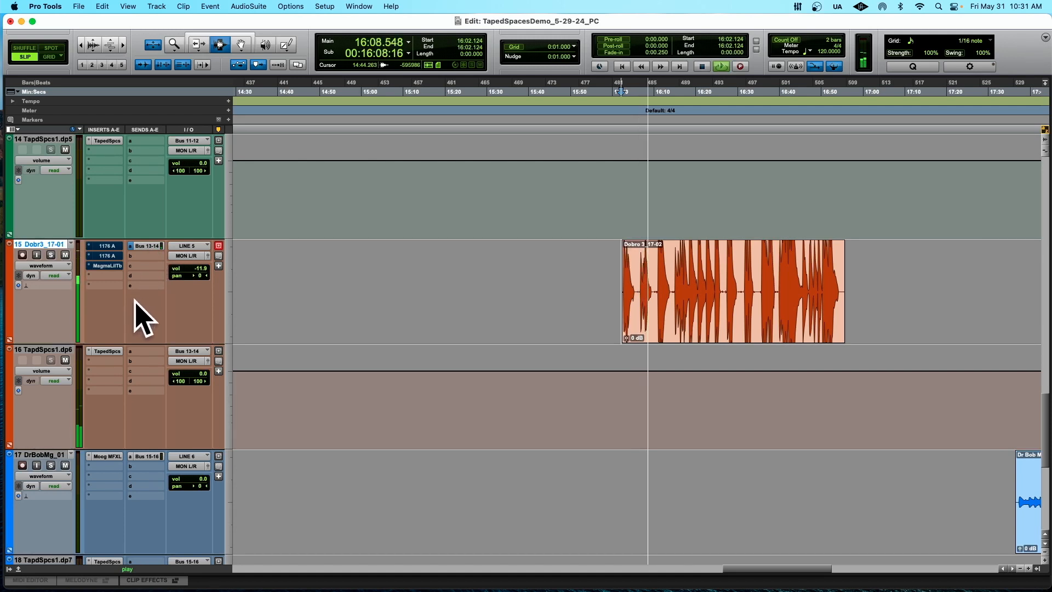
- Take both 1176 A compressors and the Magma Lil Tube on the Dobr3_17-01 track out of bypass, viewing their settings during playback
{"action": "left_click", "coordinate": [104, 246]}
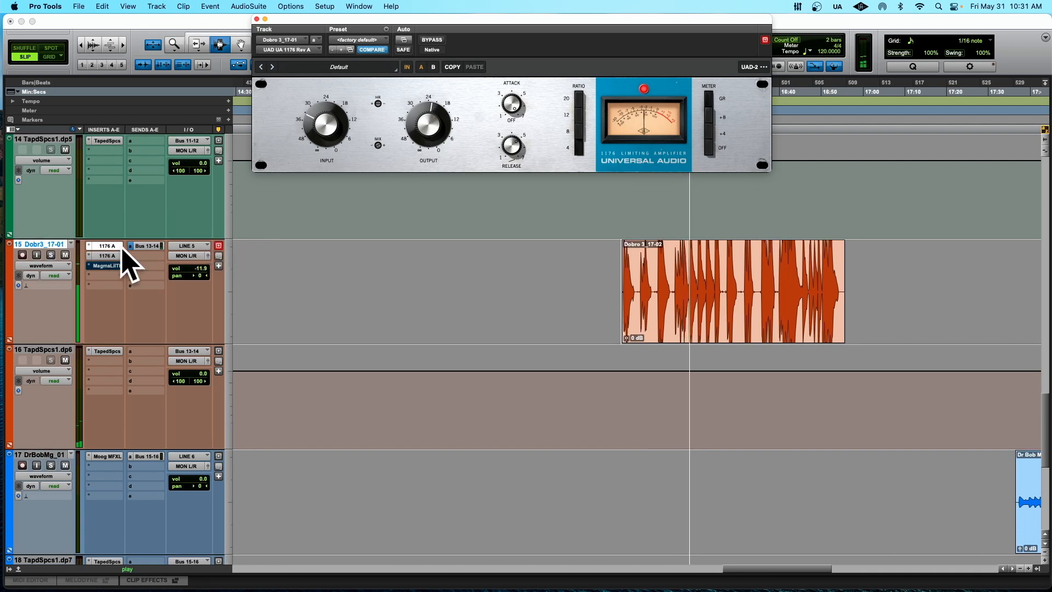
{"action": "left_click", "coordinate": [107, 256]}
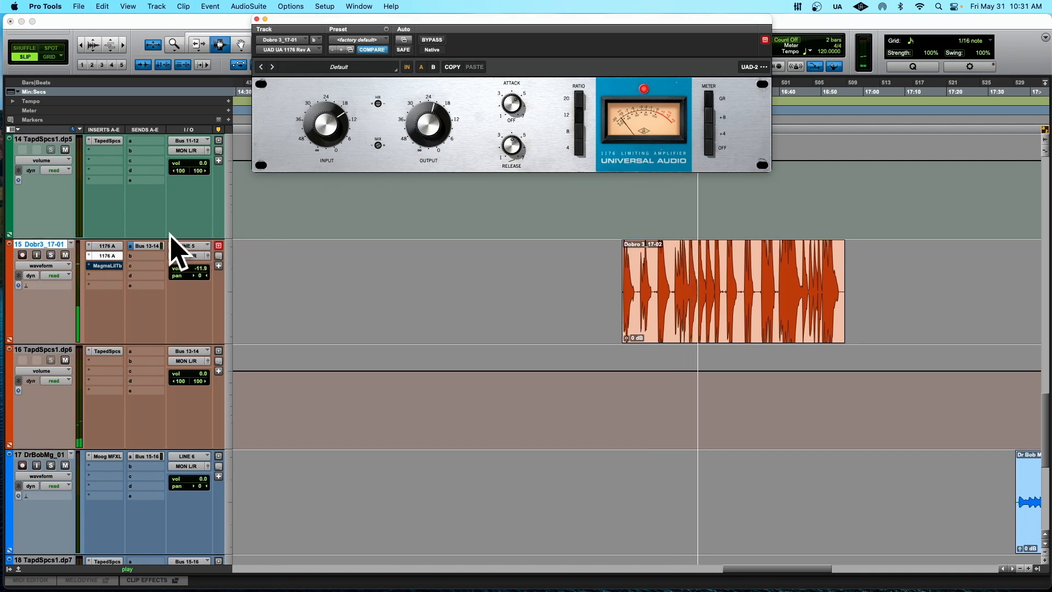
{"action": "left_click", "coordinate": [107, 265]}
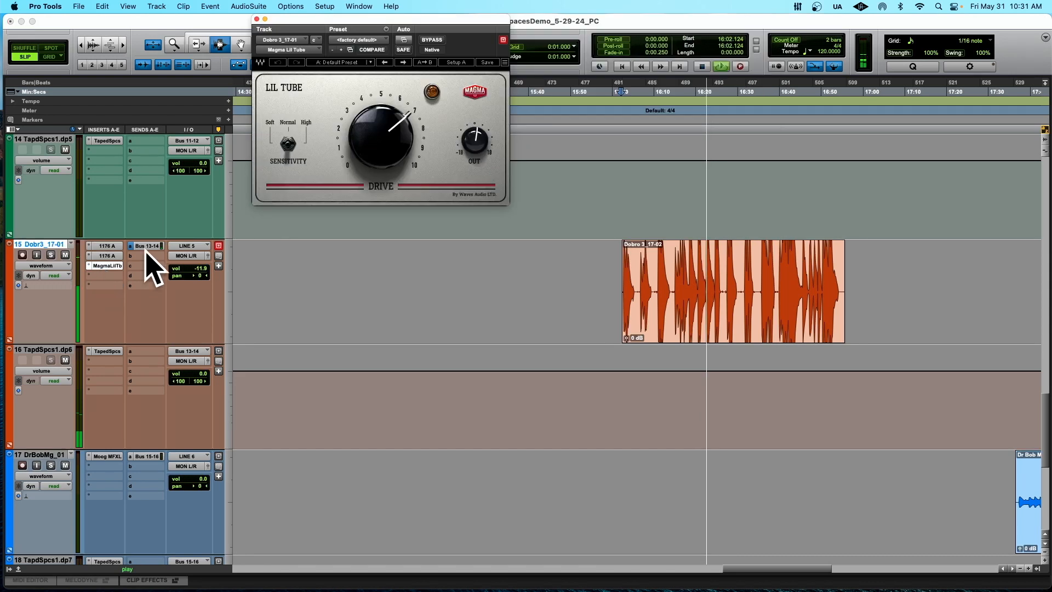
{"action": "left_click", "coordinate": [366, 124]}
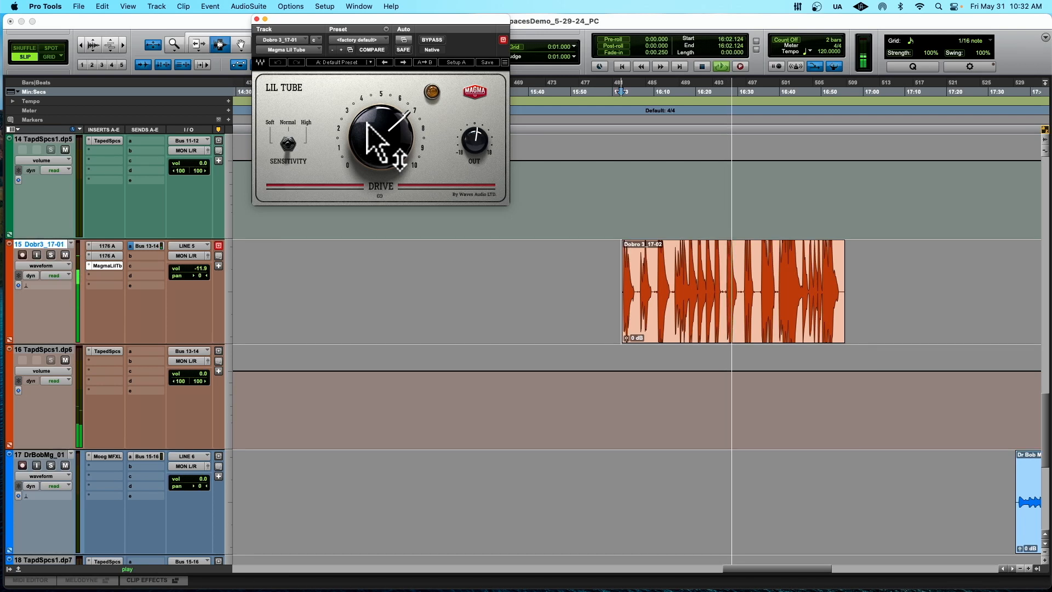
- Stop playback, select the Dobro clip section from about 16:14.8 to 16:25.7, and play that section
{"action": "key", "text": "space"}
{"action": "left_click", "coordinate": [673, 292]}
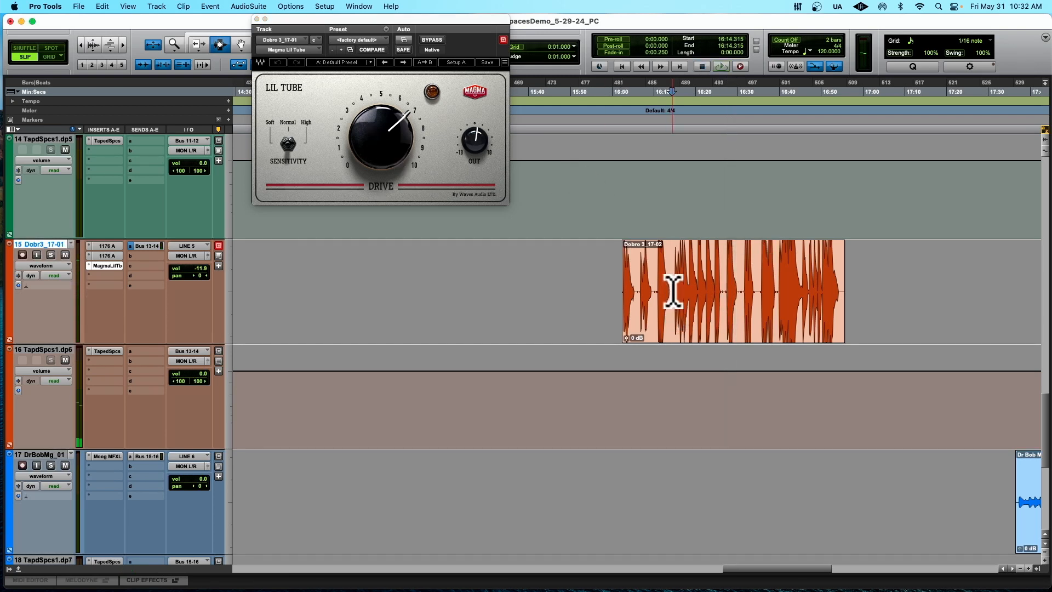
{"action": "left_click_drag", "start_coordinate": [675, 292], "coordinate": [719, 295]}
{"action": "key", "text": "space"}
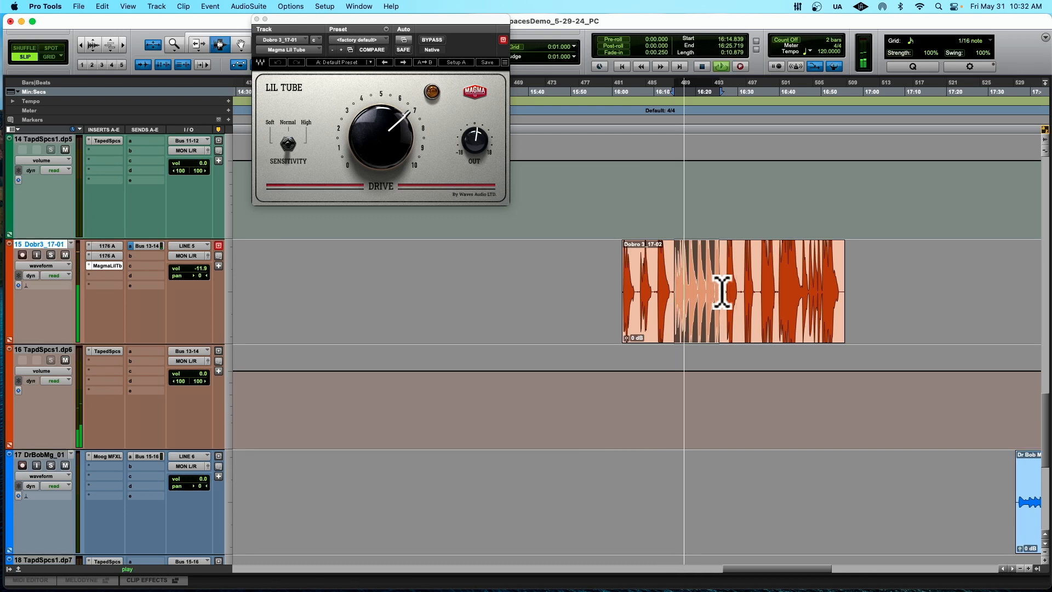
- With the Dobro's Taped Spaces reverb open, lower the track's Bus 13-14 send to -28.9 dB, and close both windows
{"action": "left_click", "coordinate": [109, 351]}
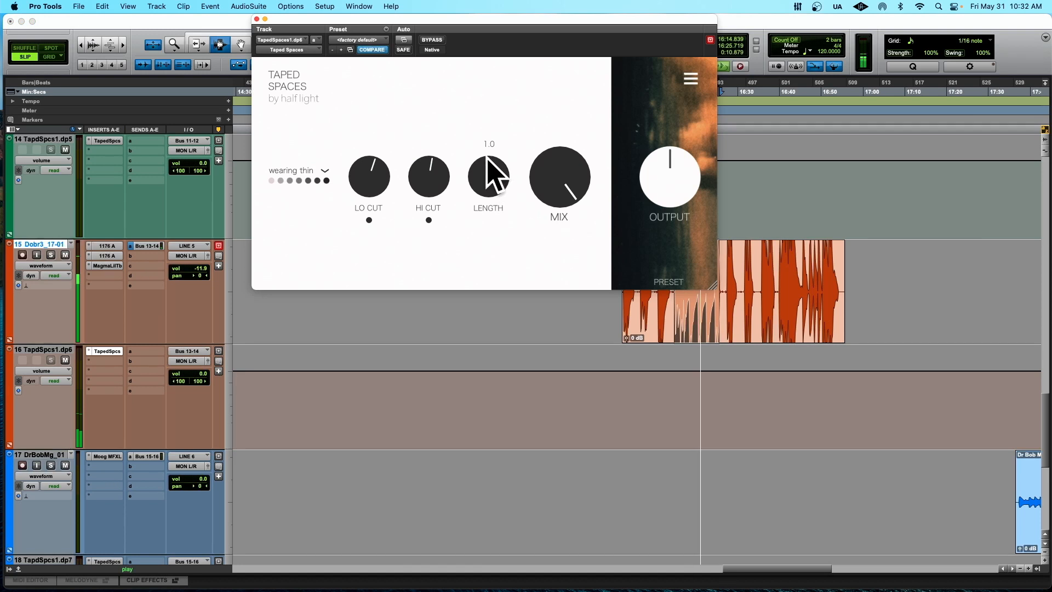
{"action": "left_click", "coordinate": [150, 245]}
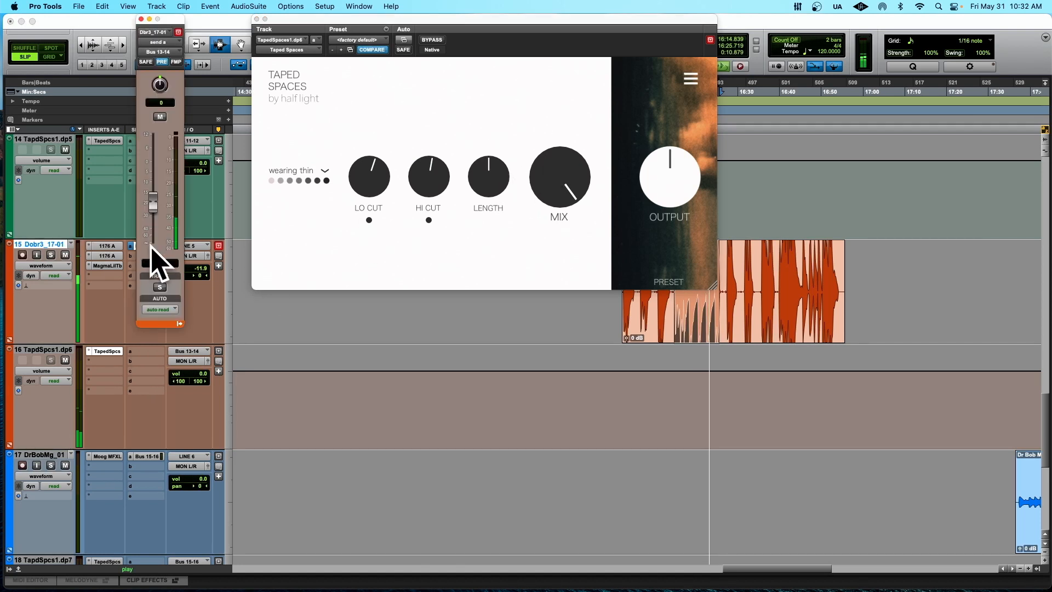
{"action": "left_click_drag", "start_coordinate": [153, 204], "coordinate": [156, 215]}
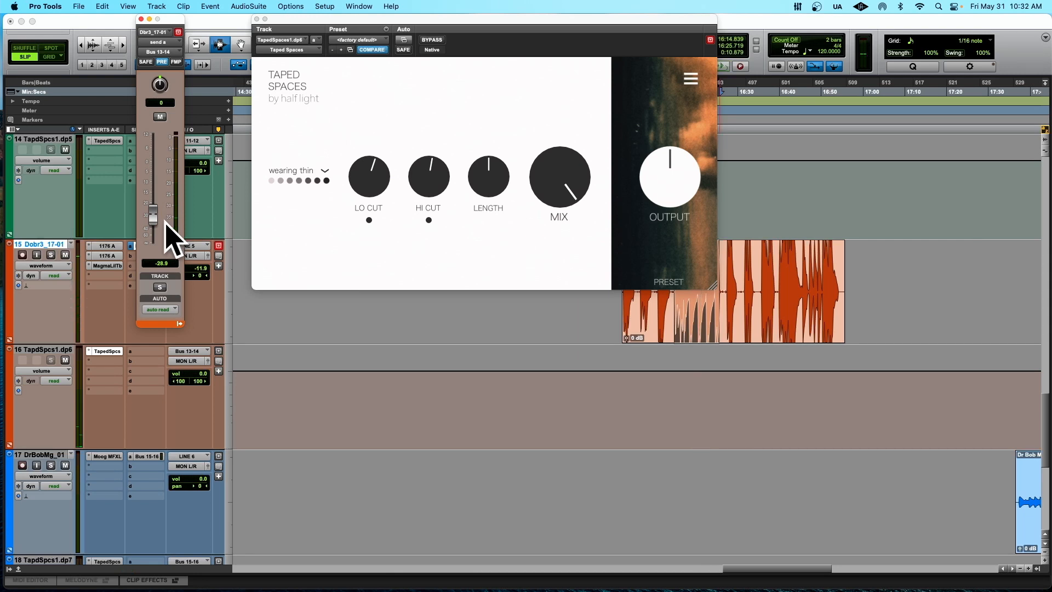
{"action": "left_click", "coordinate": [256, 19]}
{"action": "left_click", "coordinate": [140, 20]}
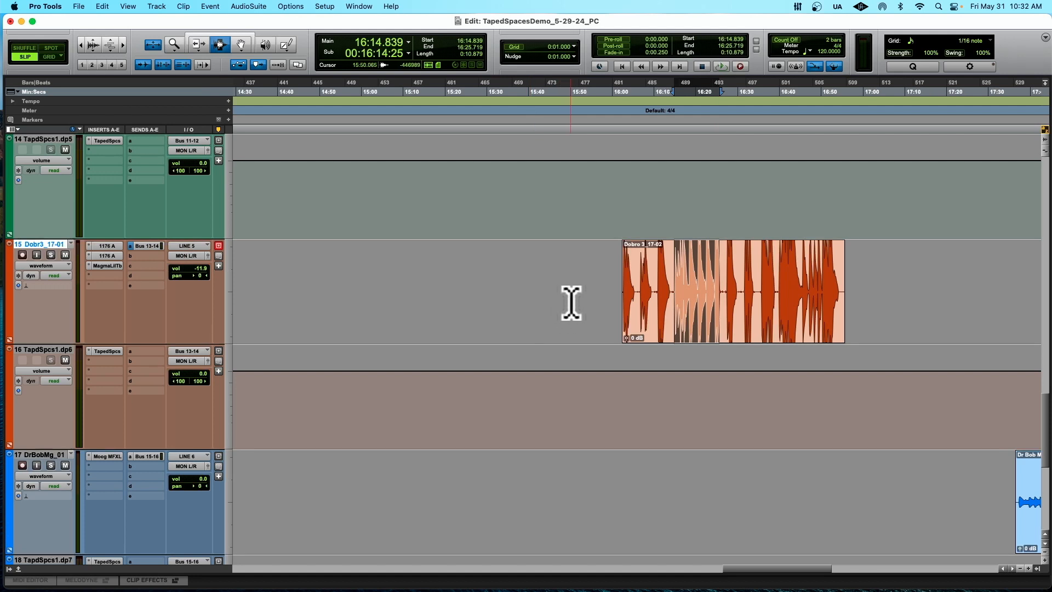
- Mute the Bus 15-16 send and bypass the Moog MFXL on DrBobMg_01, and audition the Dr Bob Moog_01-02 clip dry
{"action": "scroll", "coordinate": [571, 303], "scroll_direction": "right", "scroll_amount": 3}
{"action": "scroll", "coordinate": [572, 303], "scroll_direction": "right", "scroll_amount": 3}
{"action": "scroll", "coordinate": [572, 302], "scroll_direction": "down", "scroll_amount": 4}
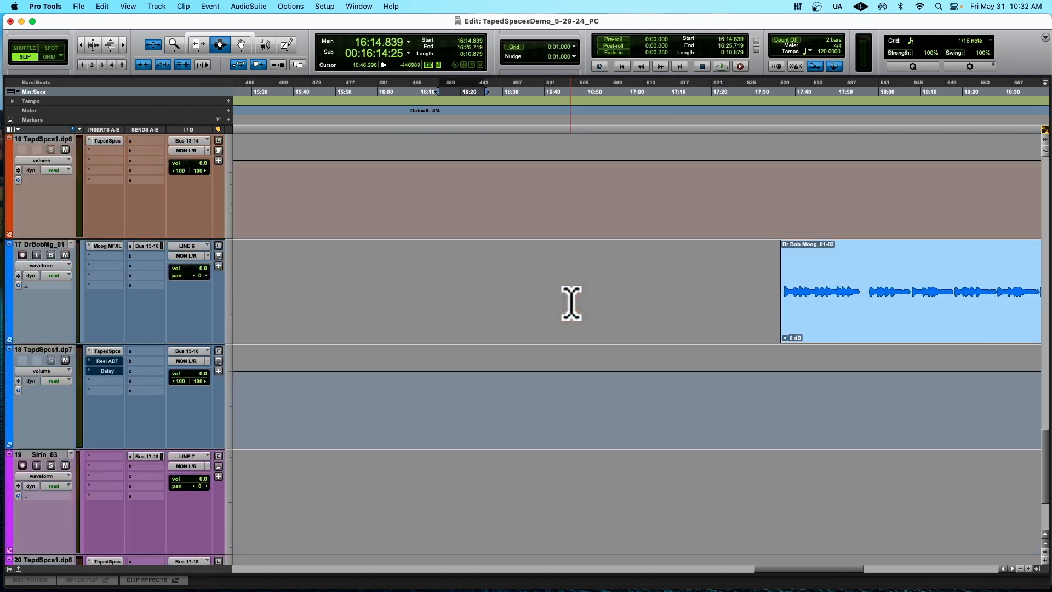
{"action": "scroll", "coordinate": [571, 302], "scroll_direction": "right", "scroll_amount": 3}
{"action": "scroll", "coordinate": [571, 302], "scroll_direction": "right", "scroll_amount": 3}
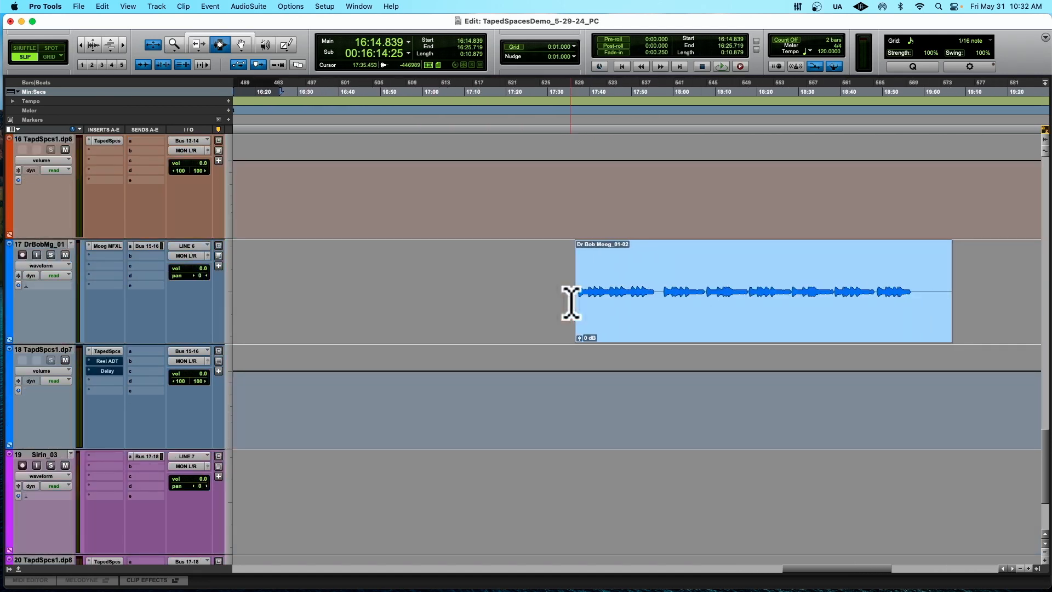
{"action": "scroll", "coordinate": [572, 303], "scroll_direction": "down", "scroll_amount": 3}
{"action": "scroll", "coordinate": [571, 303], "scroll_direction": "up", "scroll_amount": 3}
{"action": "scroll", "coordinate": [571, 302], "scroll_direction": "right", "scroll_amount": 2}
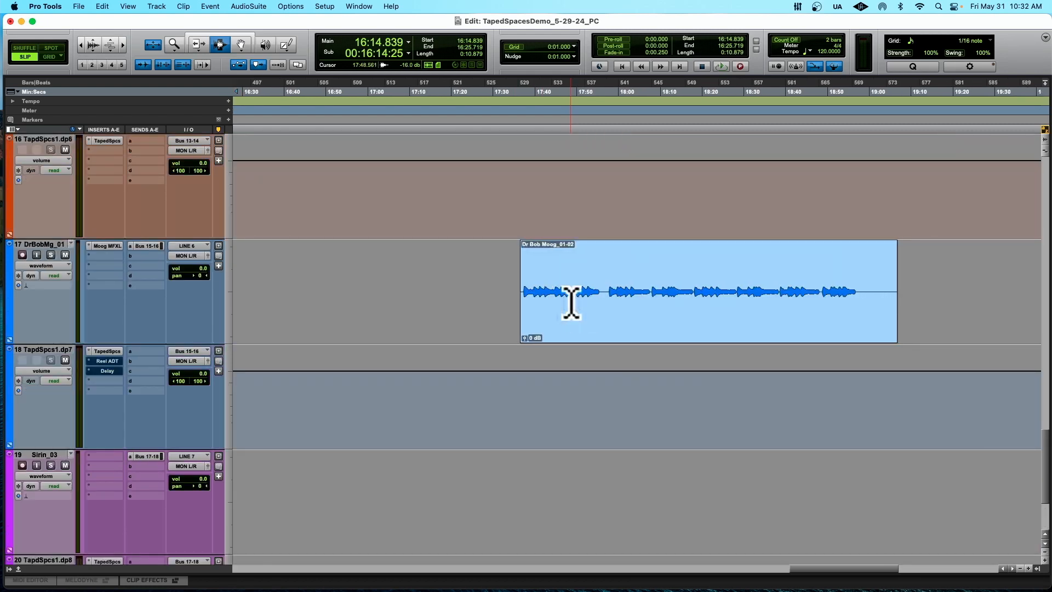
{"action": "double_click", "coordinate": [571, 303]}
{"action": "left_click", "coordinate": [147, 246], "text": "super"}
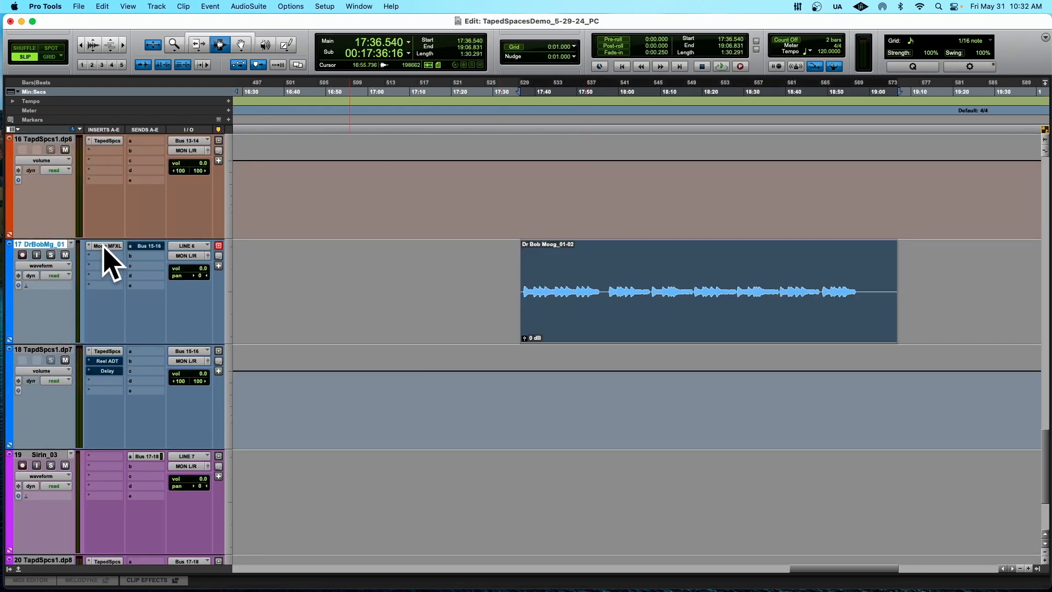
{"action": "key", "text": "space"}
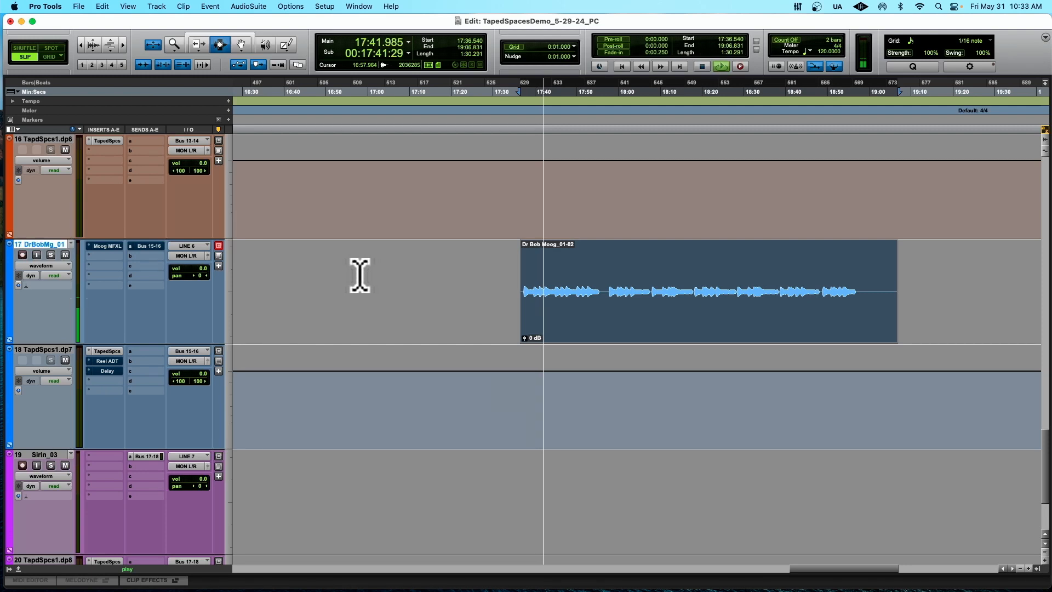
{"action": "key", "text": "space"}
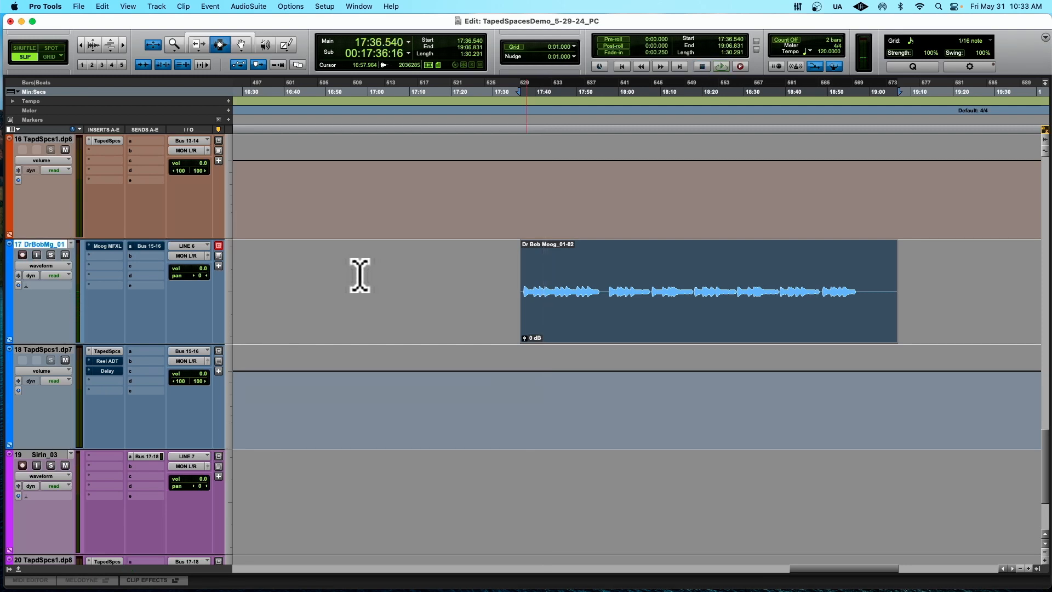
- Audition the Moog clip through Taped Spaces on TapdSpcs1.dp7 with the send unmuted, and move the Moog MFXL insert below Delay on that reverb track
{"action": "left_click", "coordinate": [105, 352]}
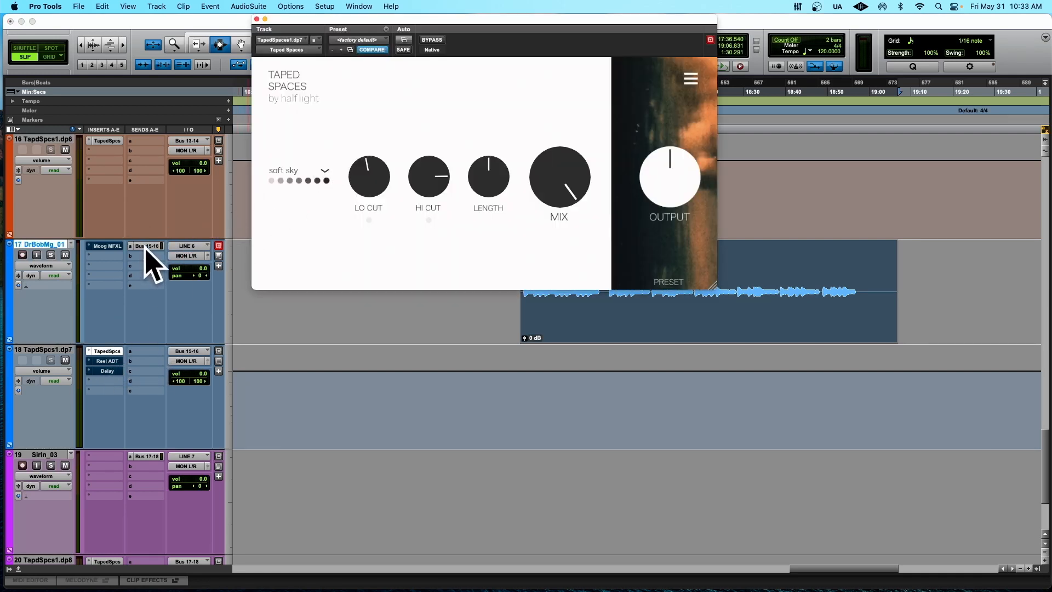
{"action": "key", "text": "space"}
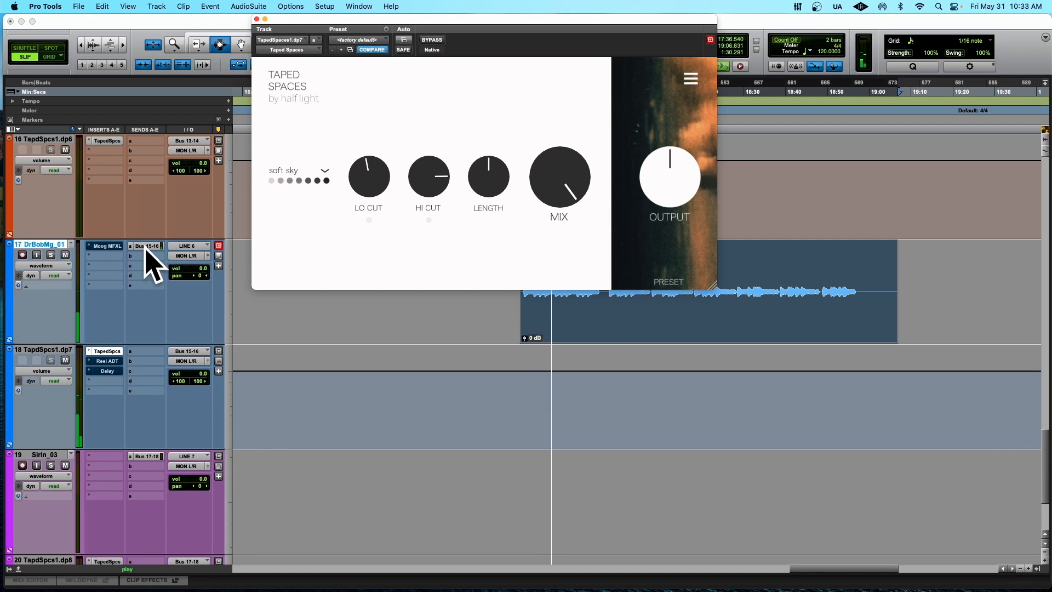
{"action": "left_click_drag", "start_coordinate": [106, 246], "coordinate": [110, 386]}
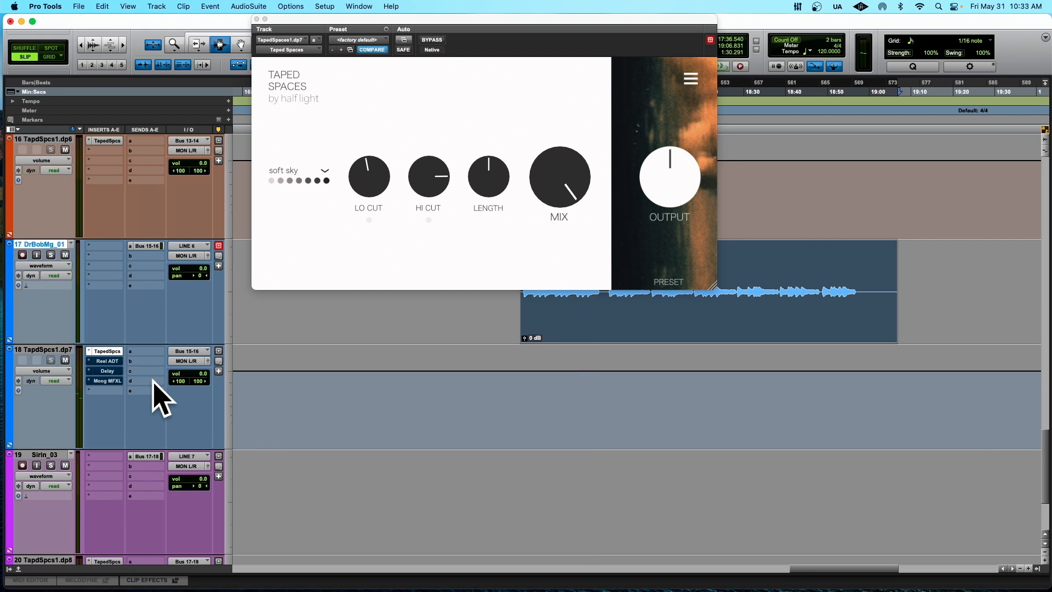
- Open Reel ADT on TapdSpcs1.dp7 out of bypass and play the Moog clip through it
{"action": "left_click", "coordinate": [108, 361]}
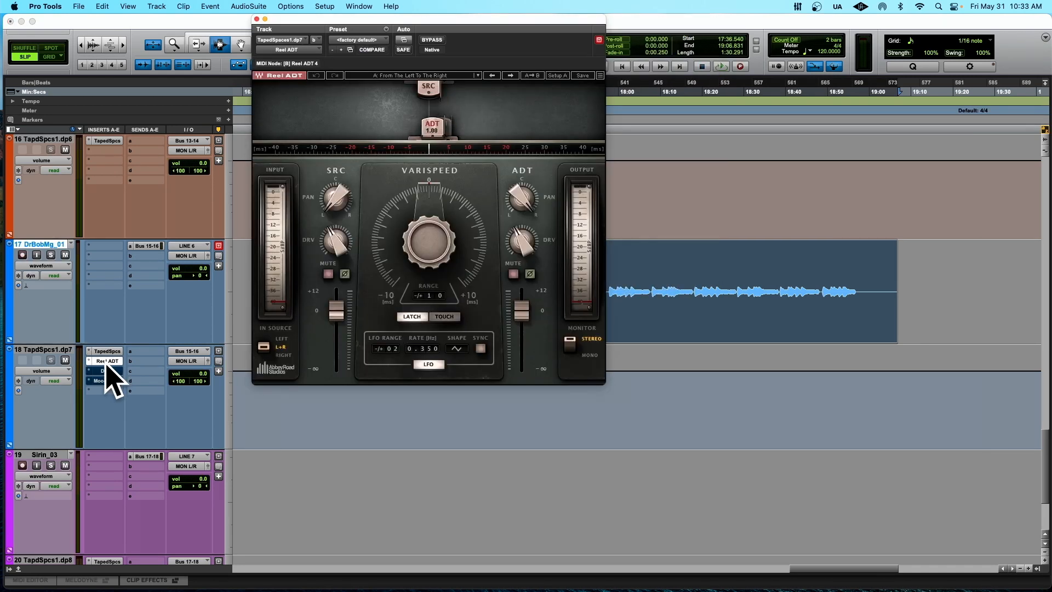
{"action": "key", "text": "space"}
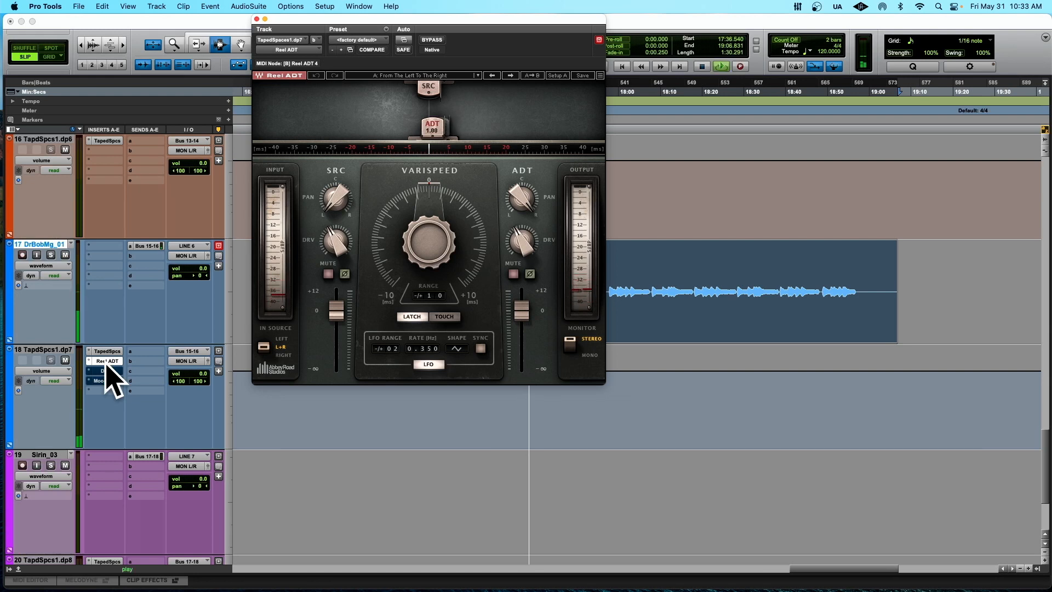
- Set the Bus 15-16 send on DrBobMg_01 to pre-fader and mute the track to isolate its reverb return
{"action": "left_click", "coordinate": [146, 246]}
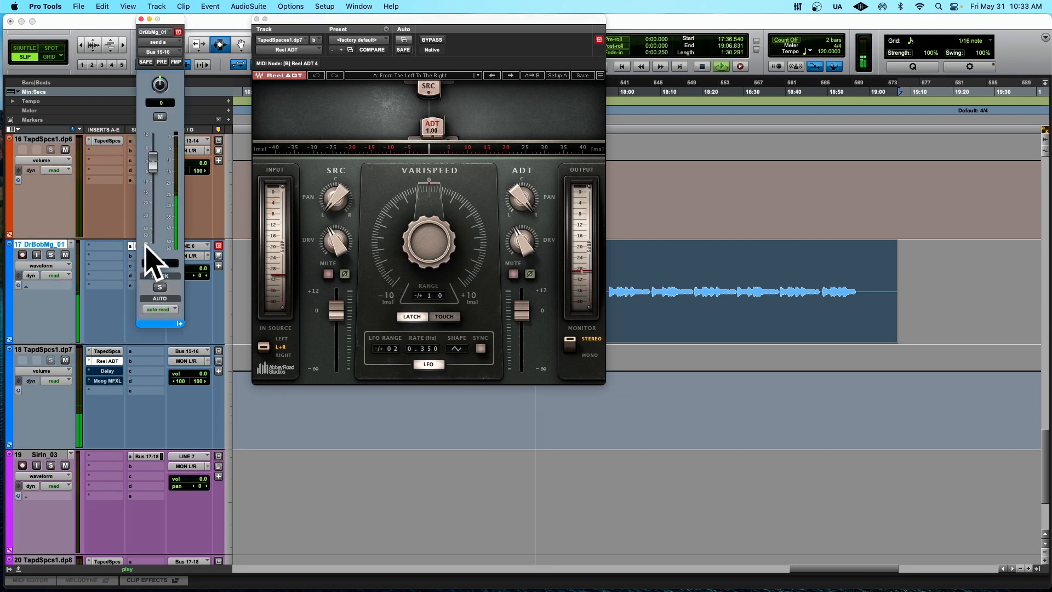
{"action": "left_click", "coordinate": [162, 62]}
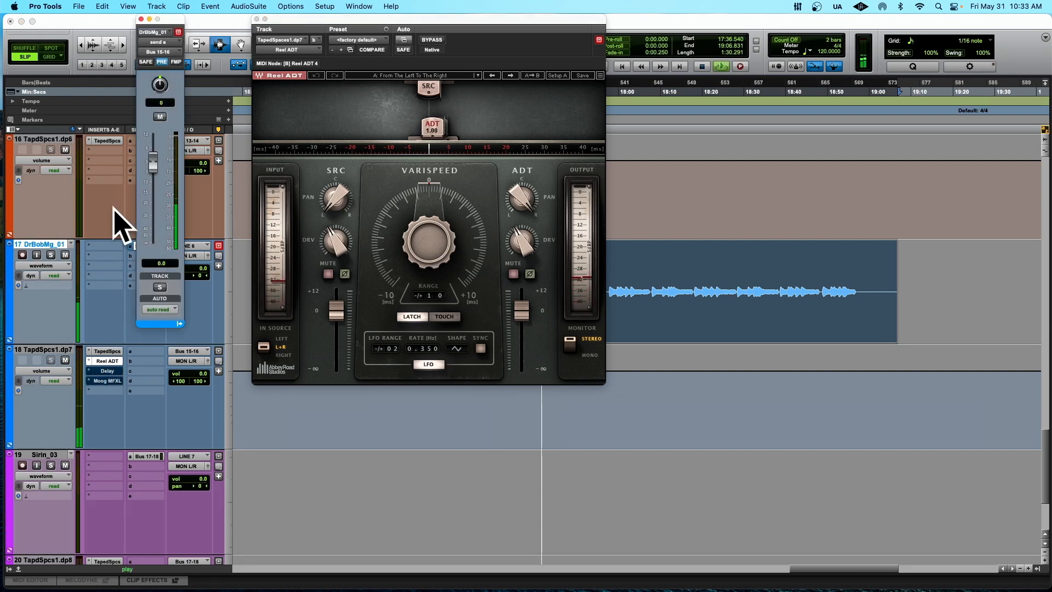
{"action": "left_click", "coordinate": [64, 255]}
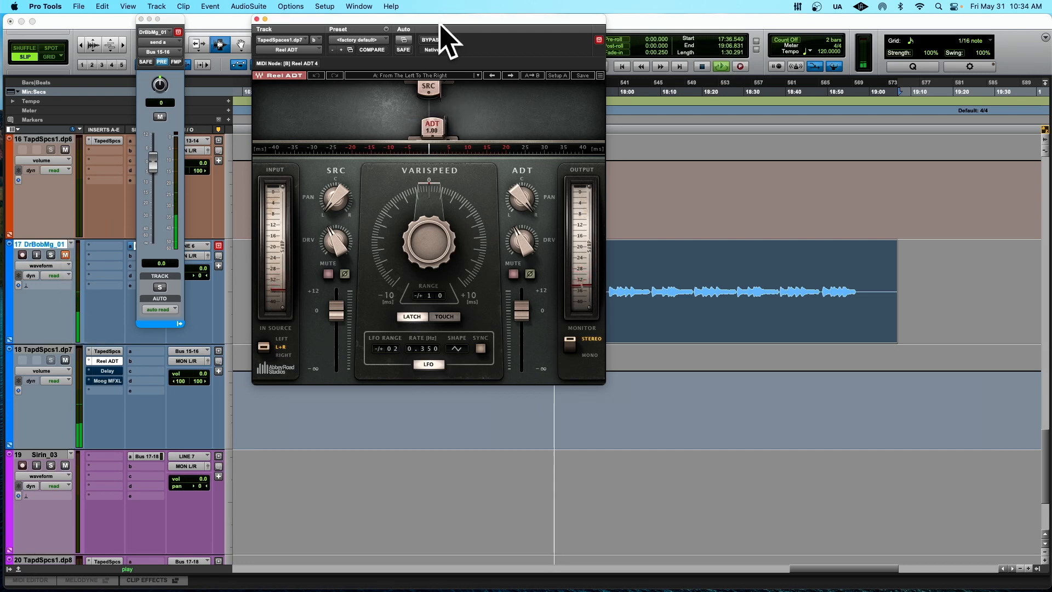
- Compare the isolated Moog reverb with Reel ADT bypassed and active, and stop playback
{"action": "left_click_drag", "start_coordinate": [440, 24], "coordinate": [337, 144]}
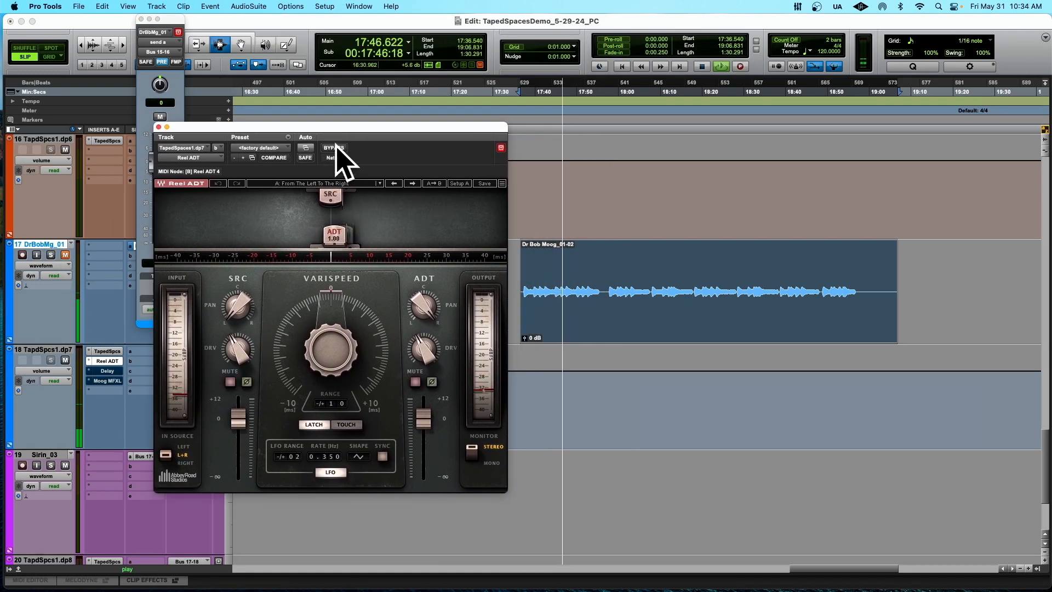
{"action": "left_click", "coordinate": [334, 147]}
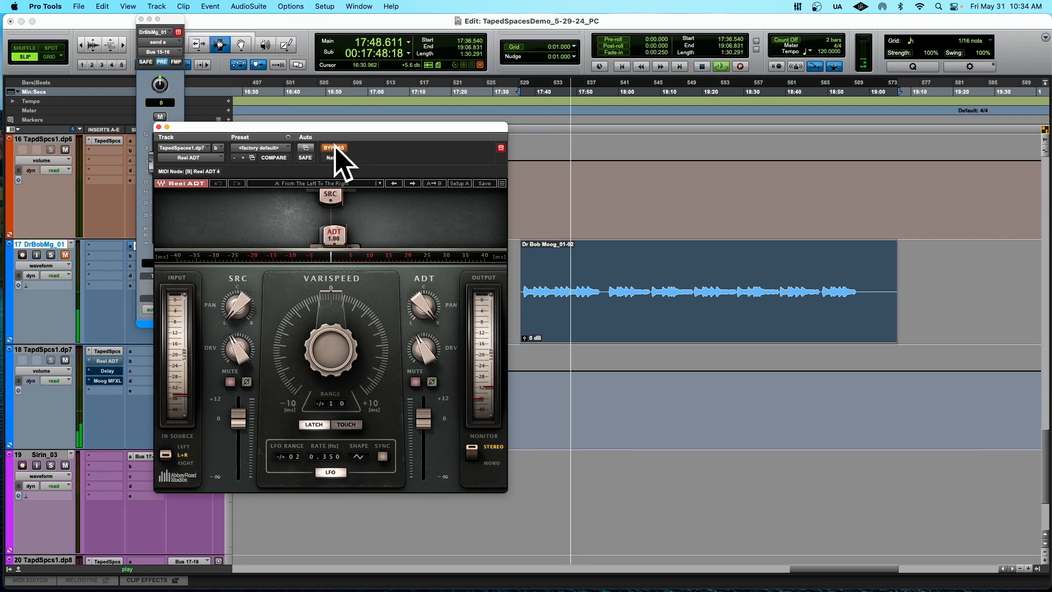
{"action": "left_click", "coordinate": [335, 148]}
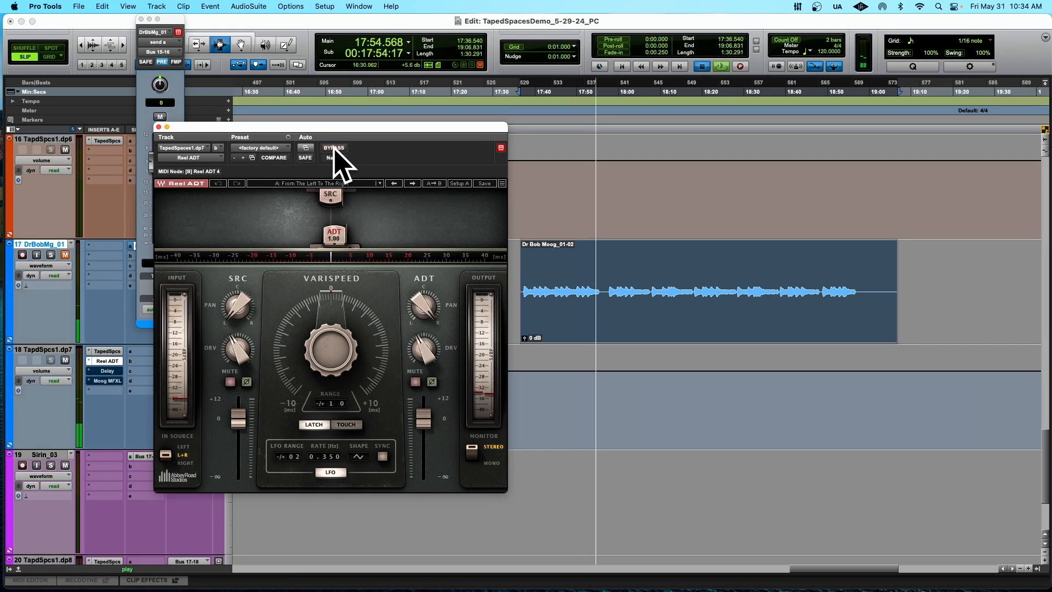
{"action": "key", "text": "space"}
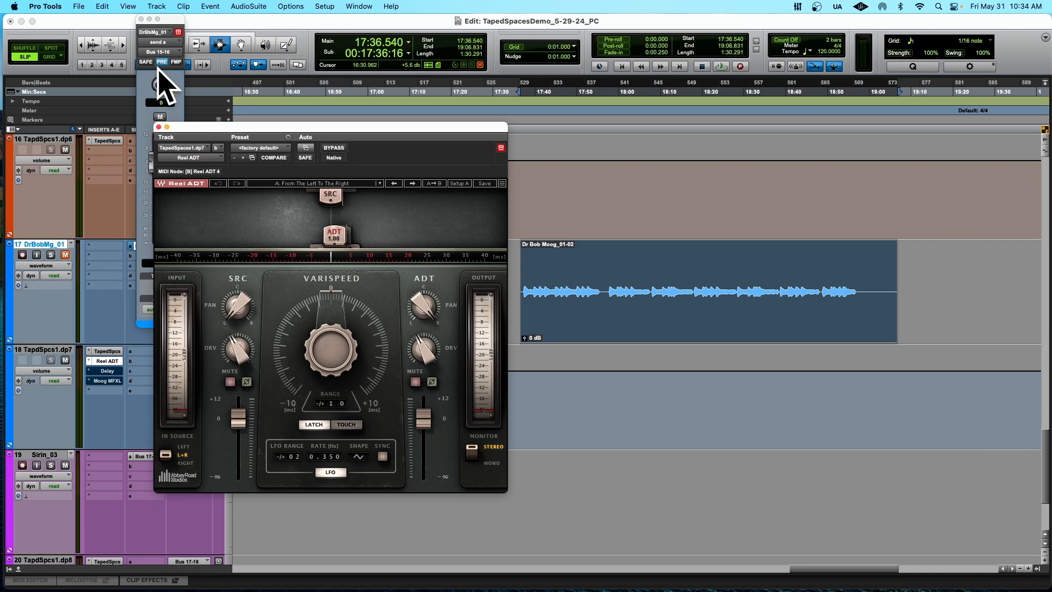
- Restart the Moog clip and take the moogerfooger Analog Delay on TapdSpcs1.dp7 out of bypass
{"action": "key", "text": "space"}
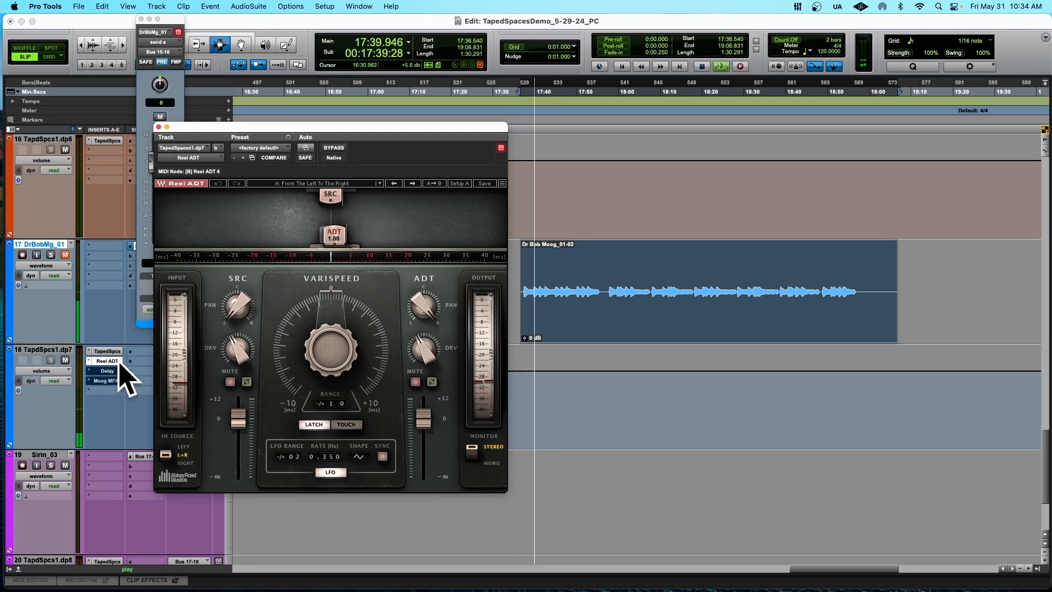
{"action": "left_click", "coordinate": [107, 371]}
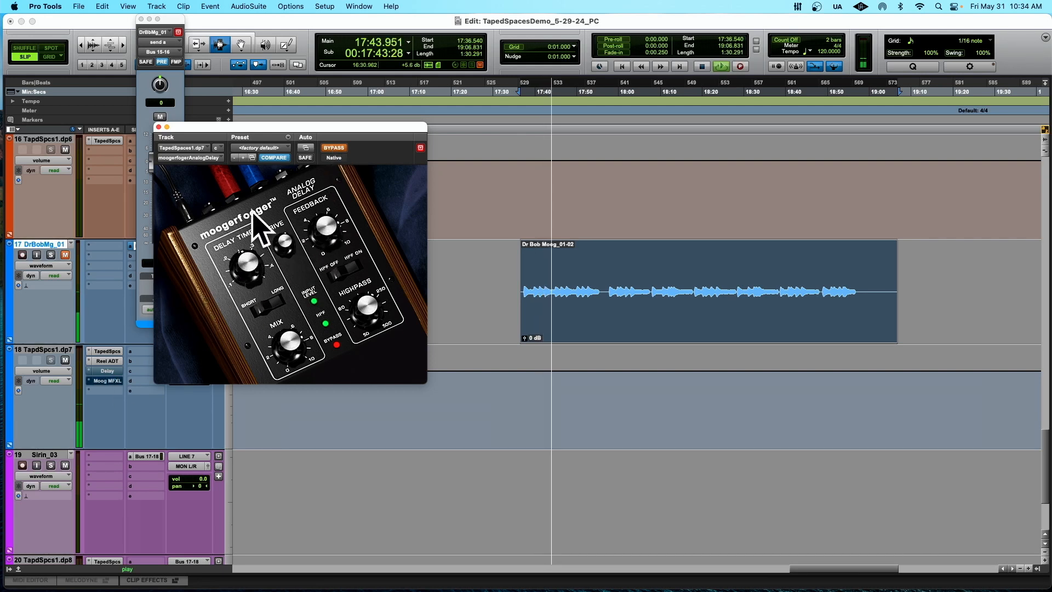
{"action": "left_click", "coordinate": [331, 148]}
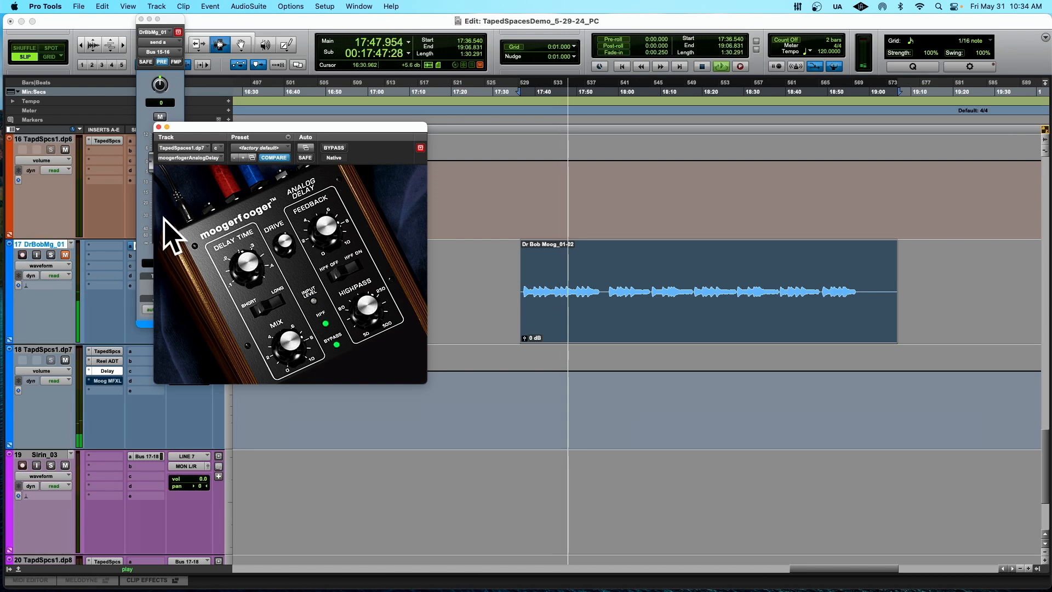
- Move the Moog MFXL insert from TapdSpcs1.dp7 to DrBobMg_01, take it out of bypass and audition the clip through it
{"action": "left_click", "coordinate": [109, 381]}
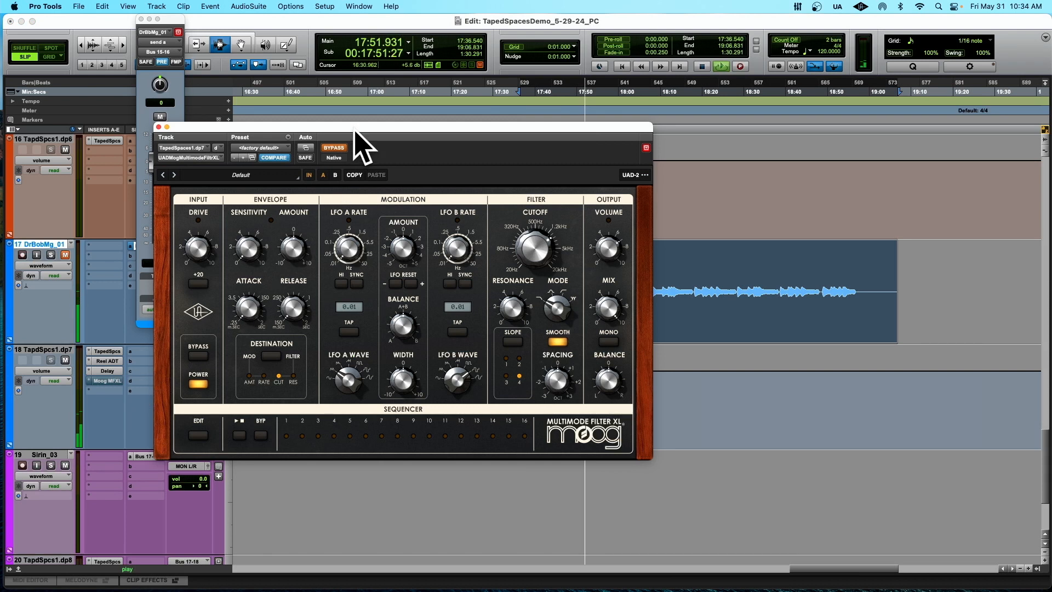
{"action": "left_click_drag", "start_coordinate": [109, 380], "coordinate": [113, 256]}
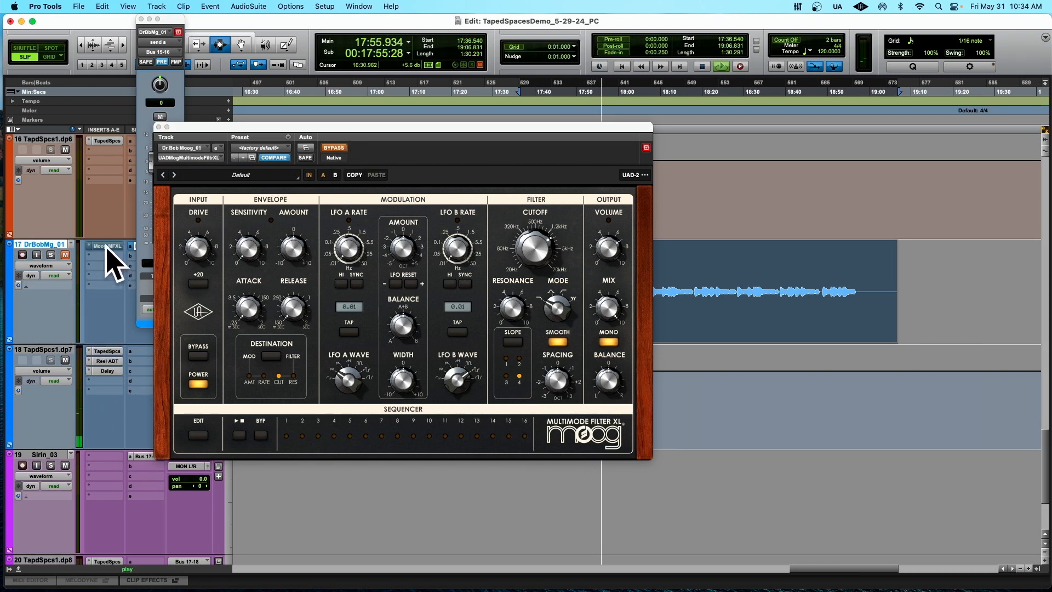
{"action": "left_click", "coordinate": [106, 246], "text": "super"}
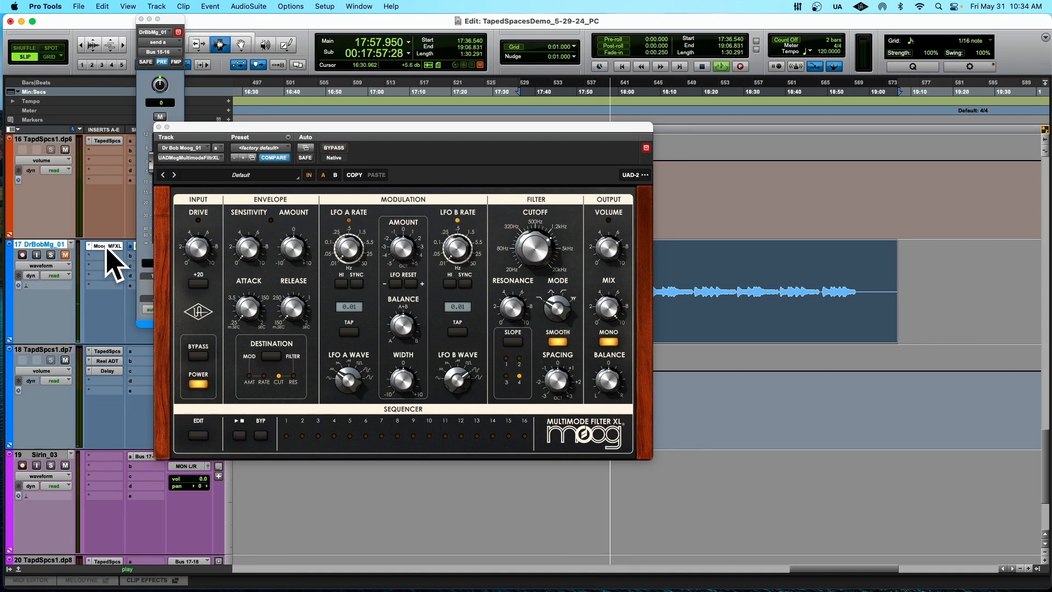
{"action": "left_click", "coordinate": [334, 148]}
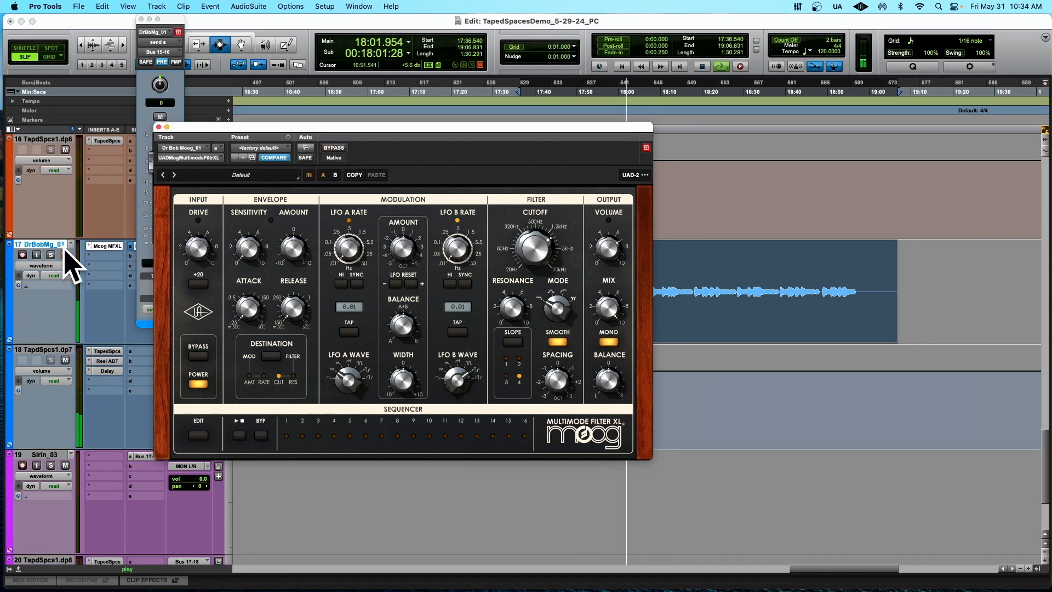
{"action": "left_click", "coordinate": [158, 127]}
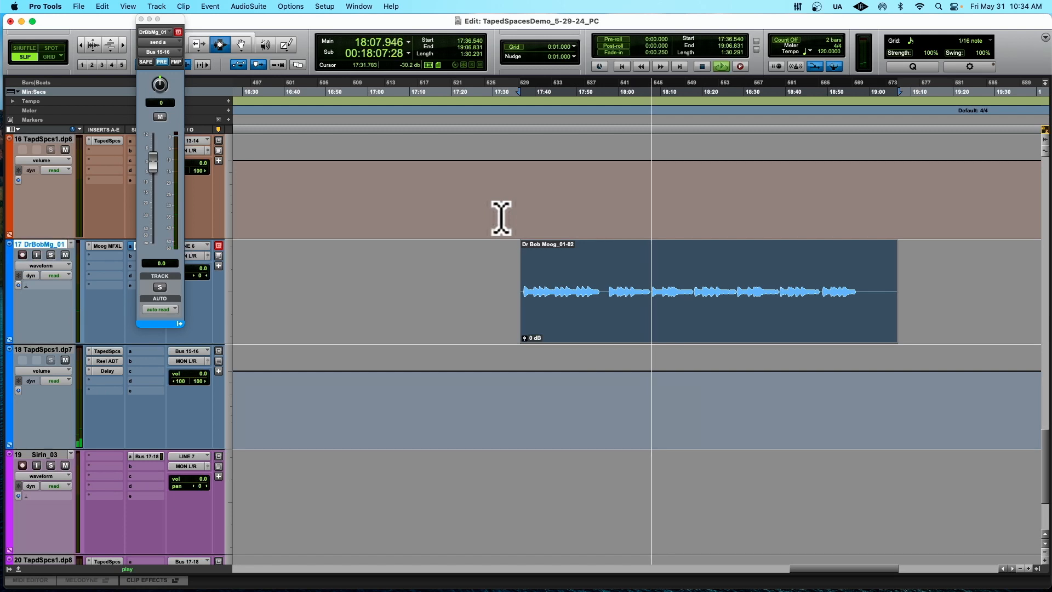
{"action": "key", "text": "space"}
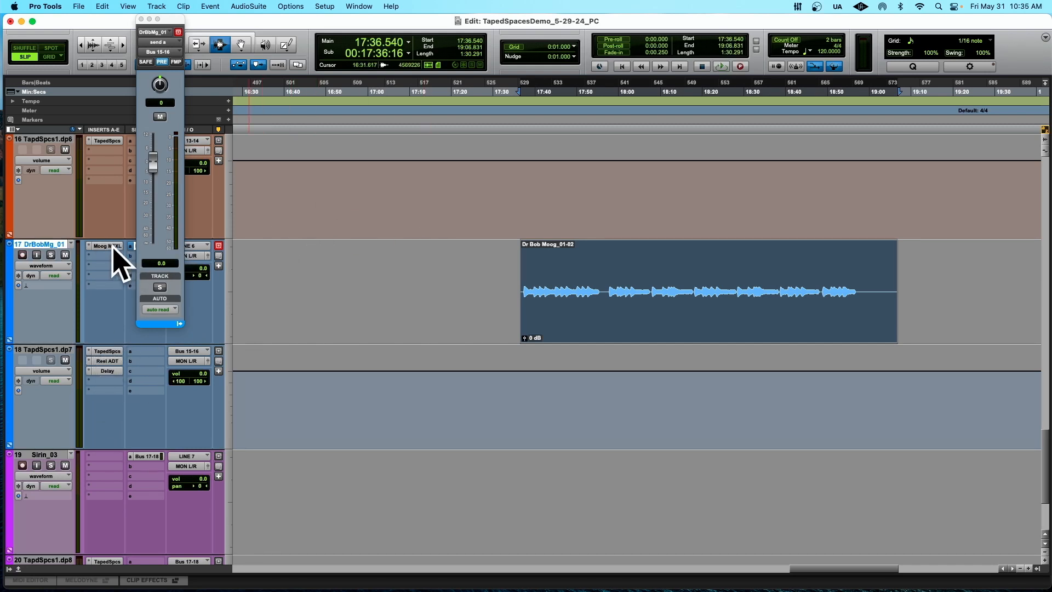
- Place the playback cursor at 20:19.434, near the start of the first clip on Sirin_03
{"action": "scroll", "coordinate": [340, 282], "scroll_direction": "right", "scroll_amount": 10}
{"action": "scroll", "coordinate": [340, 282], "scroll_direction": "right", "scroll_amount": 3}
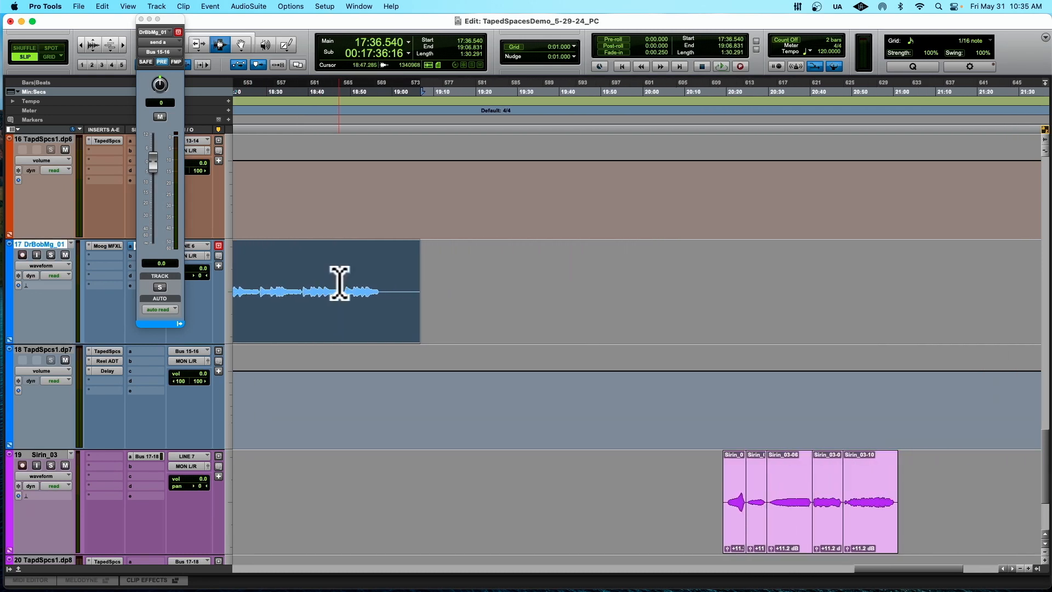
{"action": "scroll", "coordinate": [326, 282], "scroll_direction": "down", "scroll_amount": 3}
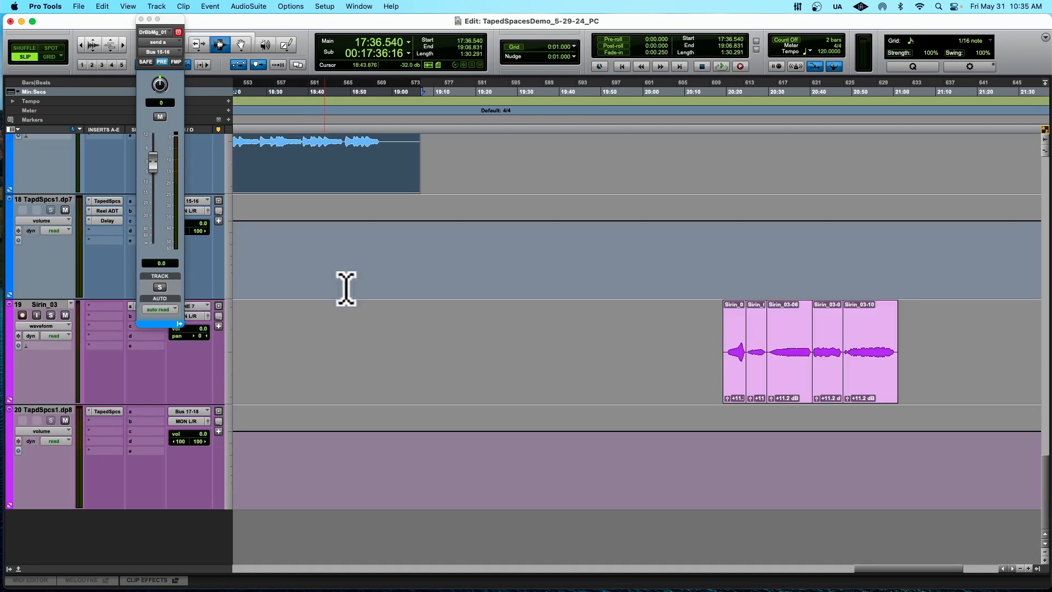
{"action": "left_click", "coordinate": [728, 353]}
{"action": "left_click", "coordinate": [722, 349]}
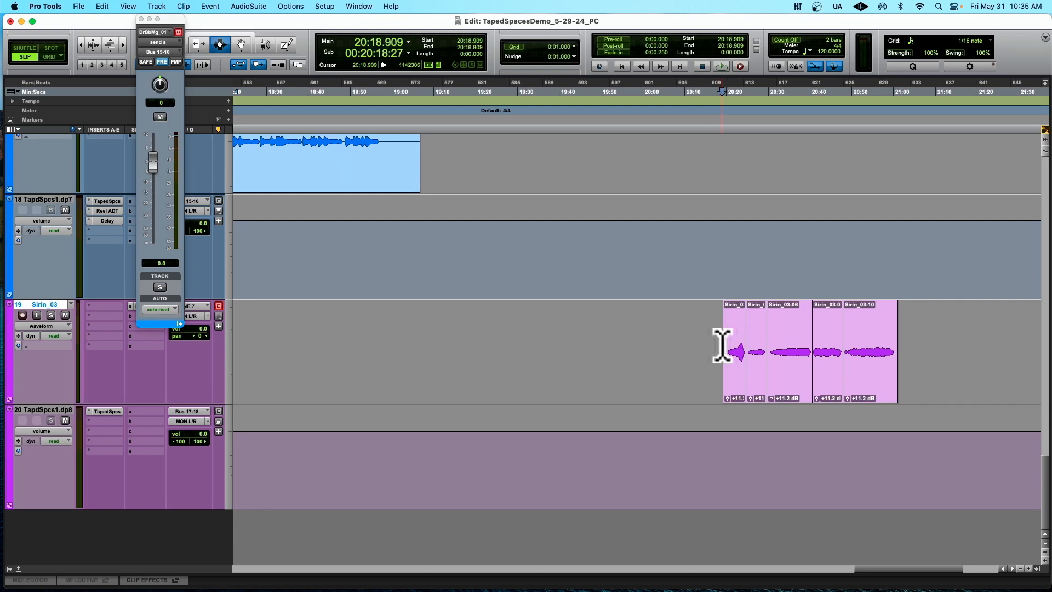
{"action": "left_click", "coordinate": [728, 355]}
{"action": "left_click", "coordinate": [724, 356]}
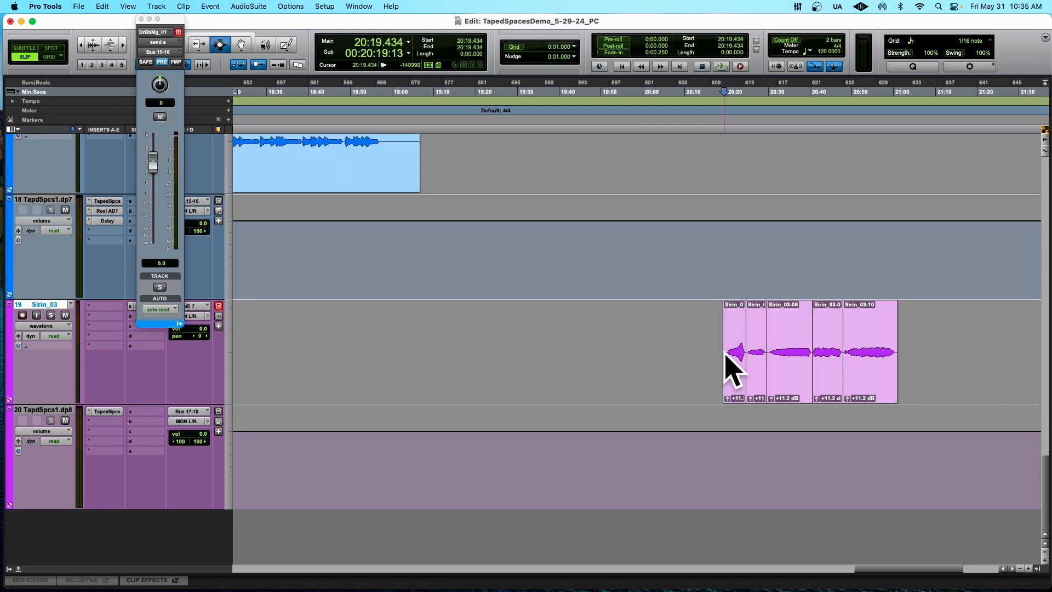
- Open Taped Spaces on TapdSpcs1.dp8 and arrange its window beside the send window
{"action": "left_click", "coordinate": [107, 412]}
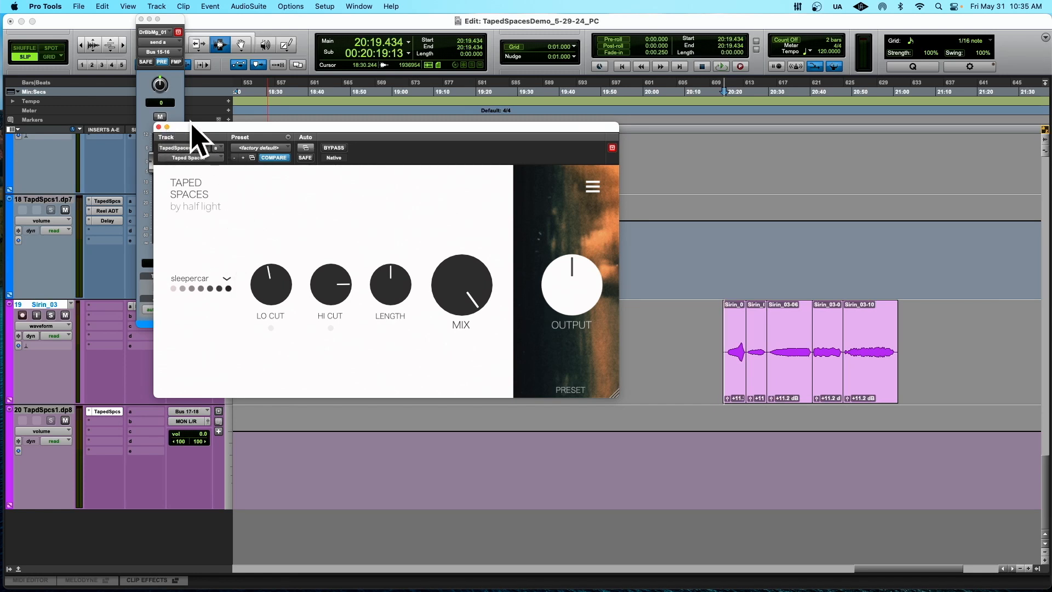
{"action": "left_click_drag", "start_coordinate": [195, 136], "coordinate": [201, 55]}
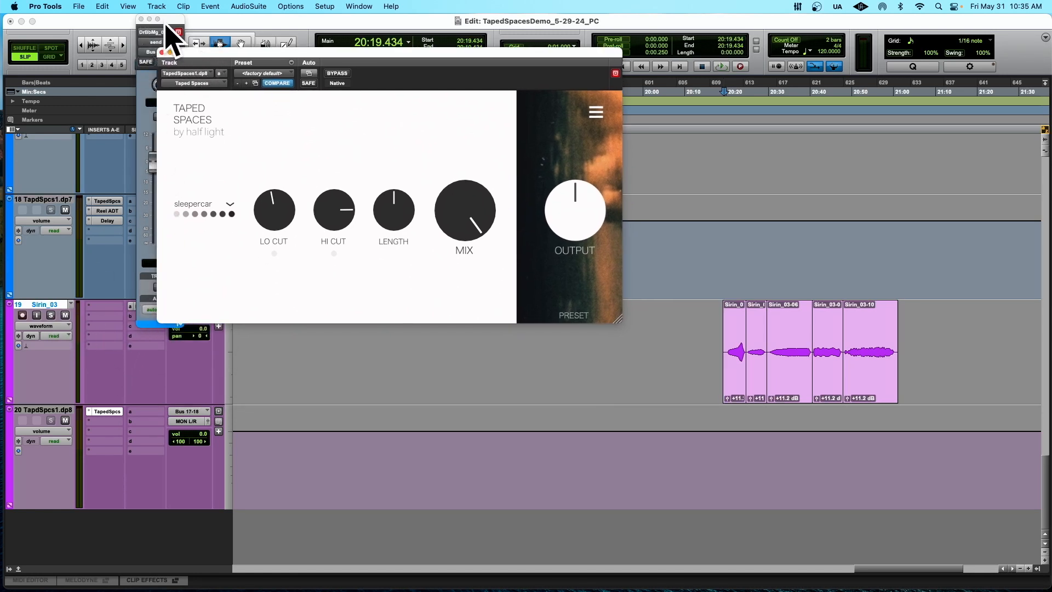
{"action": "left_click_drag", "start_coordinate": [163, 25], "coordinate": [89, 22]}
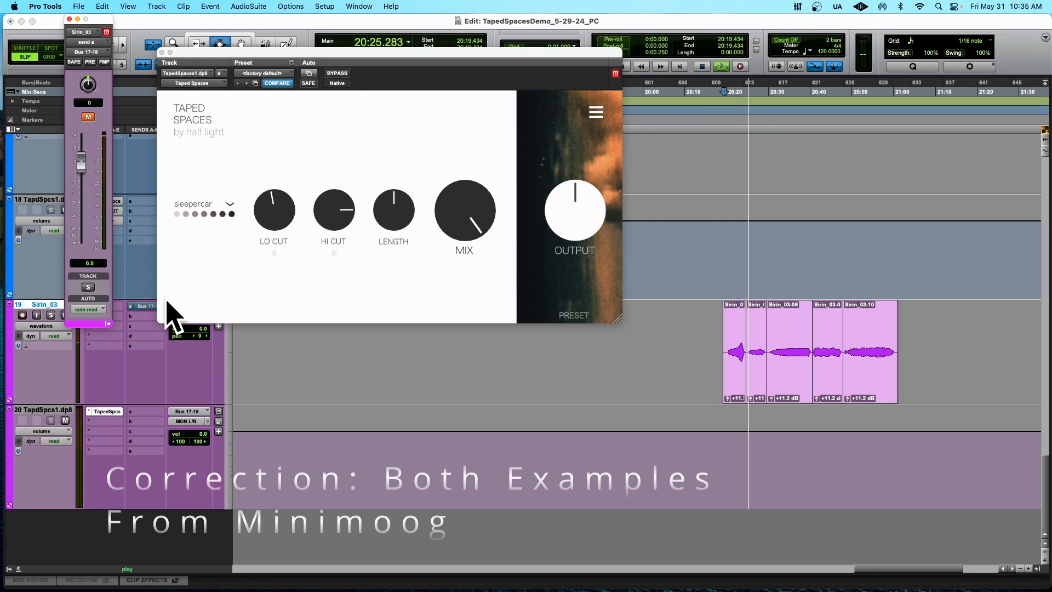
- Unmute the Bus 17-18 send on Sirin_03, audition the clips with the sleepercar reverb, and close both windows
{"action": "left_click", "coordinate": [88, 117]}
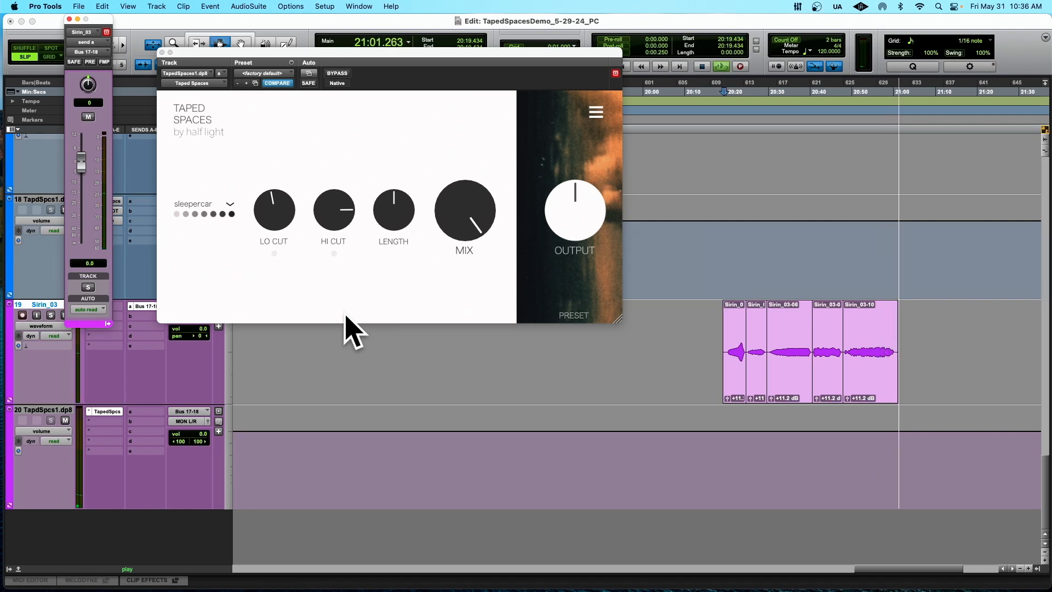
{"action": "key", "text": "space"}
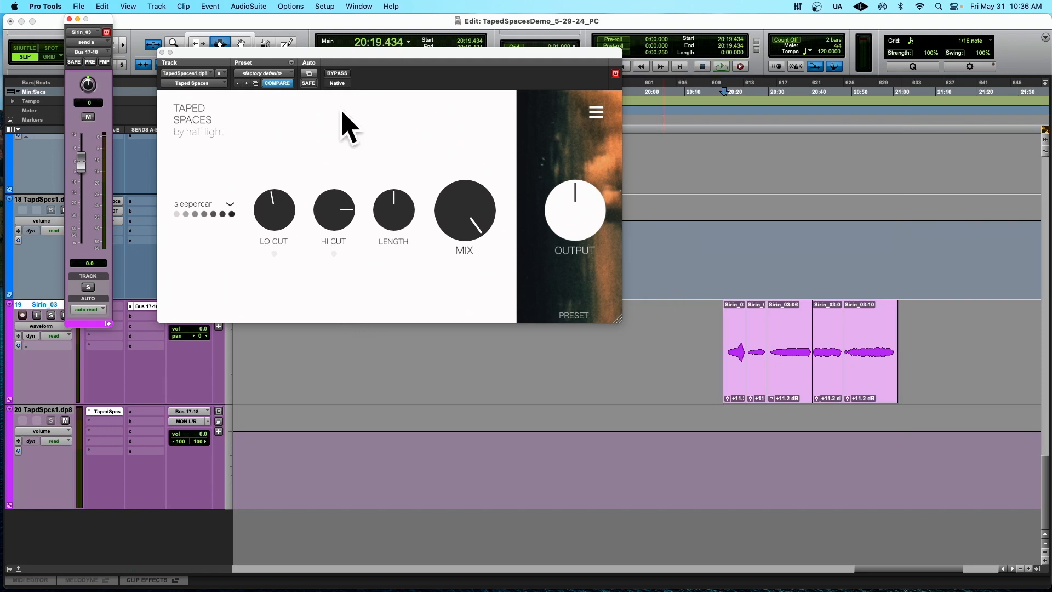
{"action": "left_click", "coordinate": [162, 52]}
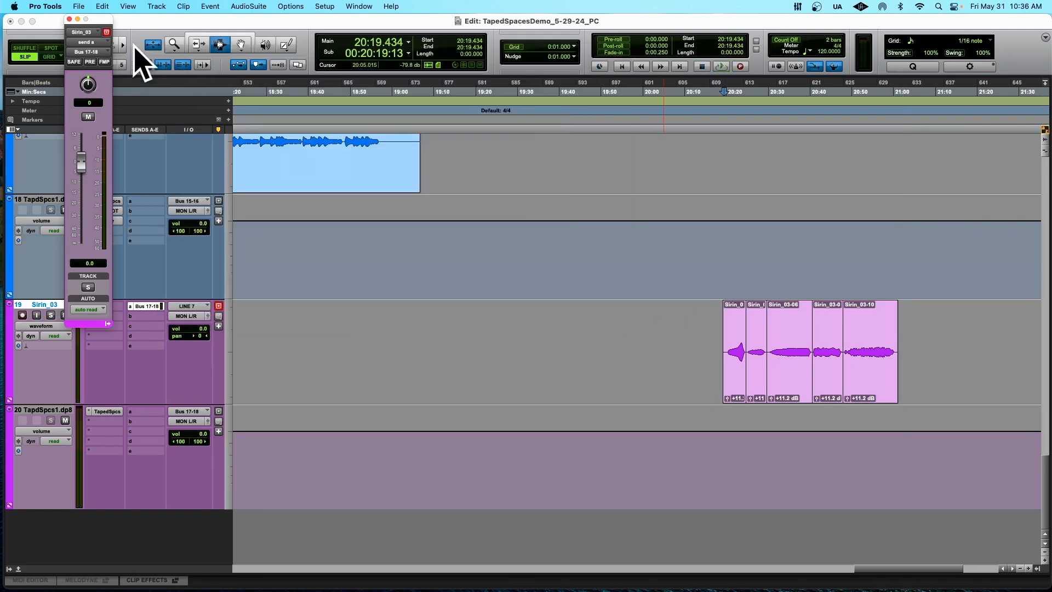
{"action": "left_click", "coordinate": [70, 19]}
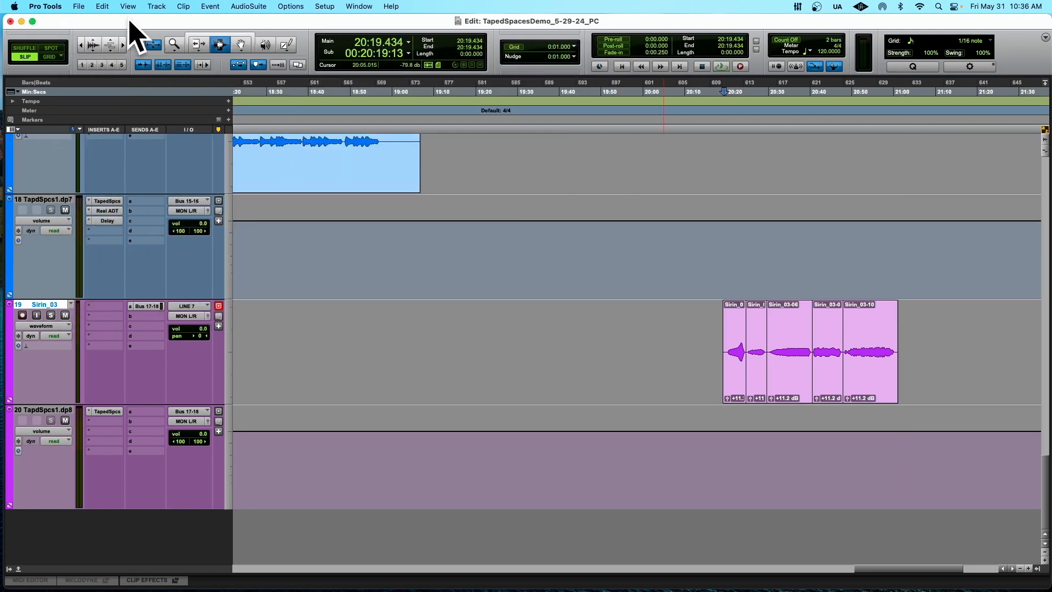